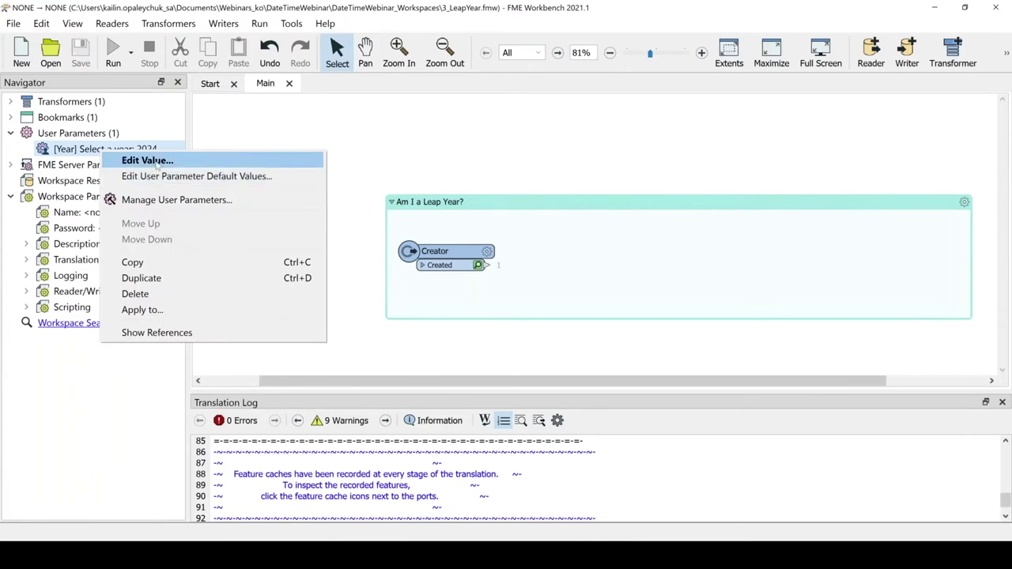
Step: Check the Year parameter's 2000–2050 range and 2024 default, then search transformers for 'attributeman'
{"action": "left_click", "coordinate": [180, 199]}
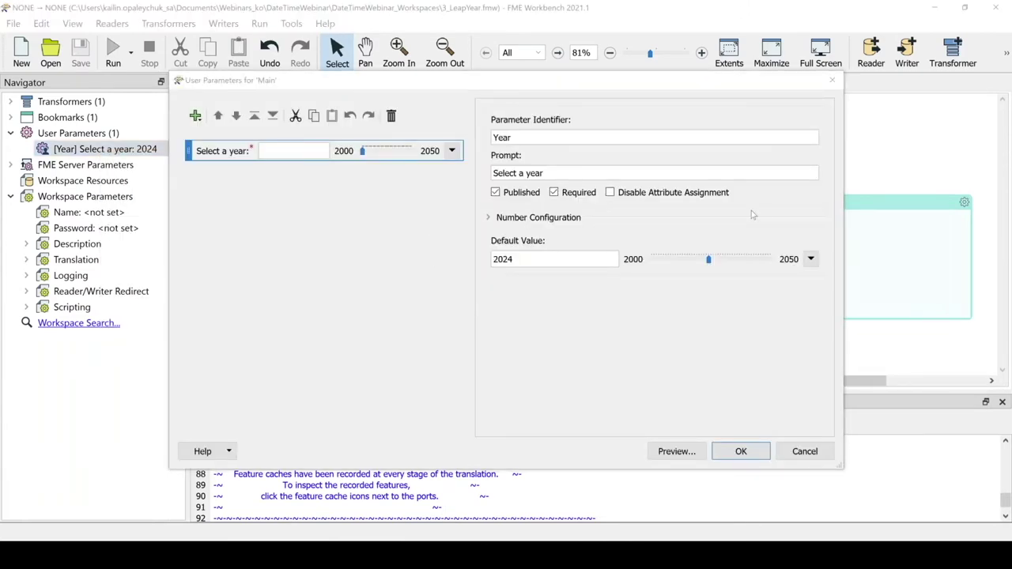
{"action": "left_click", "coordinate": [831, 81]}
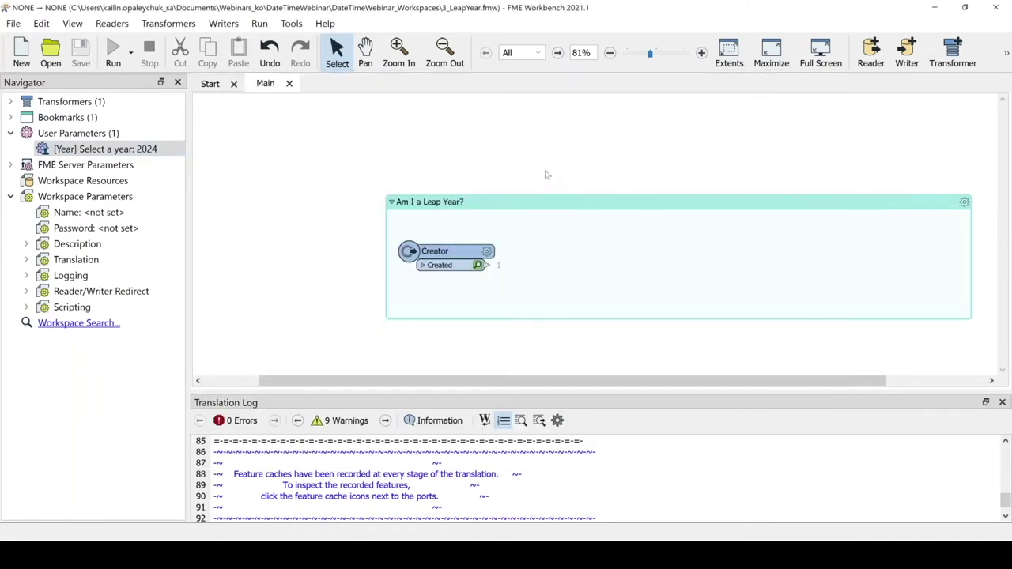
{"action": "type", "text": "a"}
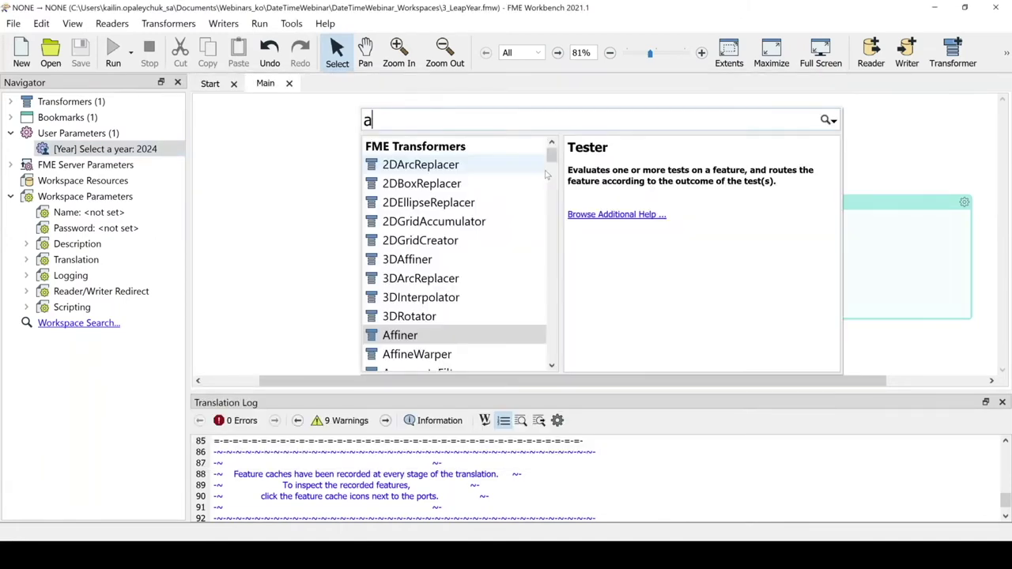
{"action": "type", "text": "ttributeman"}
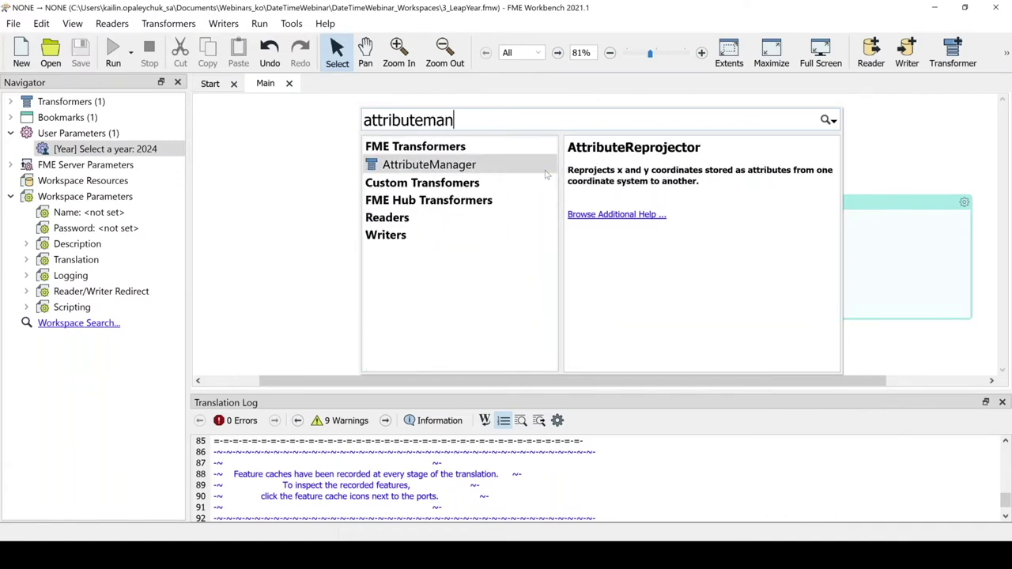
Step: Add an AttributeManager after Creator with new attributes StartDate and EndDate
{"action": "double_click", "coordinate": [541, 173]}
{"action": "left_click_drag", "start_coordinate": [546, 163], "coordinate": [557, 254]}
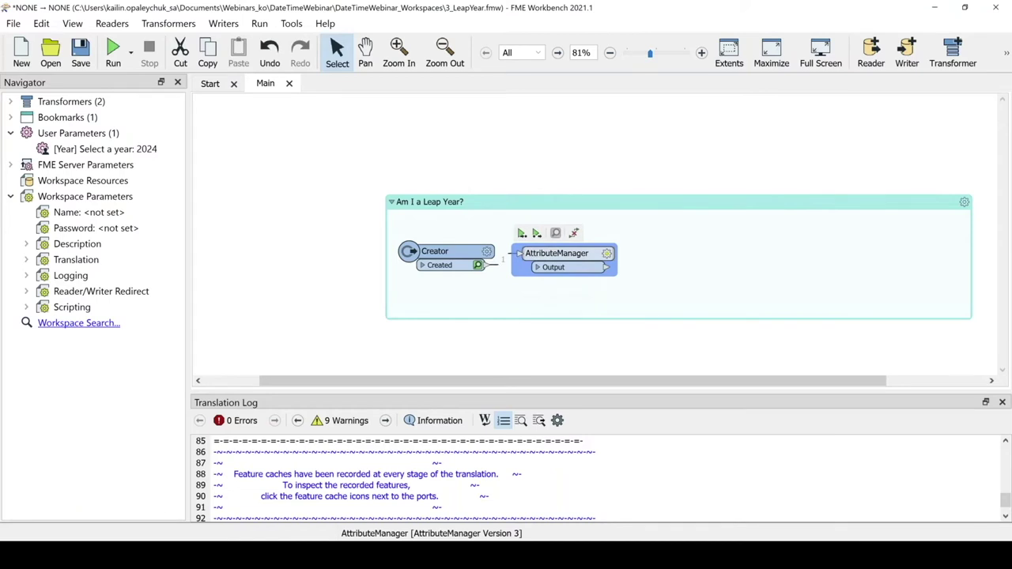
{"action": "double_click", "coordinate": [558, 254]}
{"action": "type", "text": "St"}
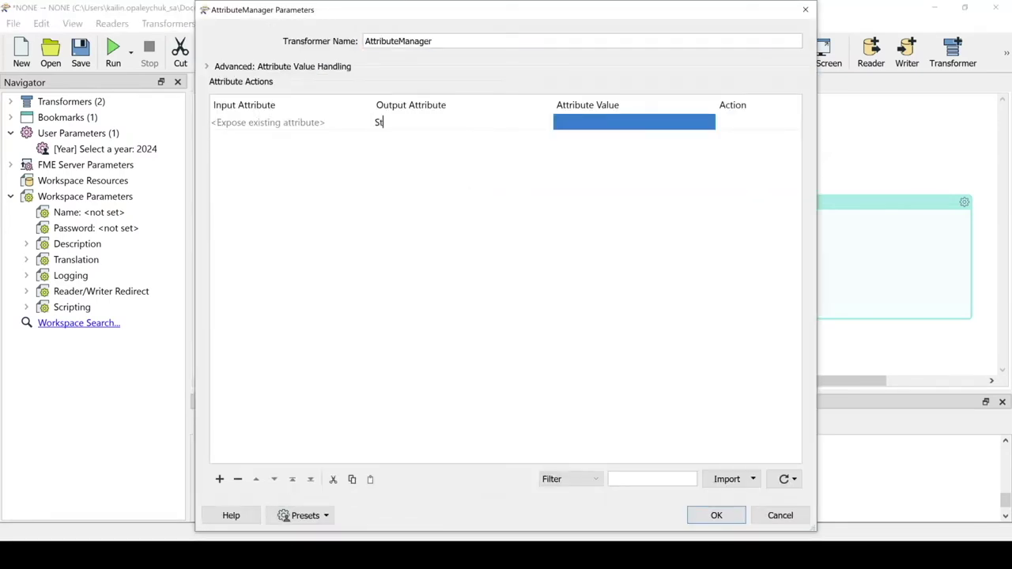
{"action": "type", "text": "artDate"}
{"action": "left_click", "coordinate": [490, 135]}
{"action": "type", "text": "EndDa"}
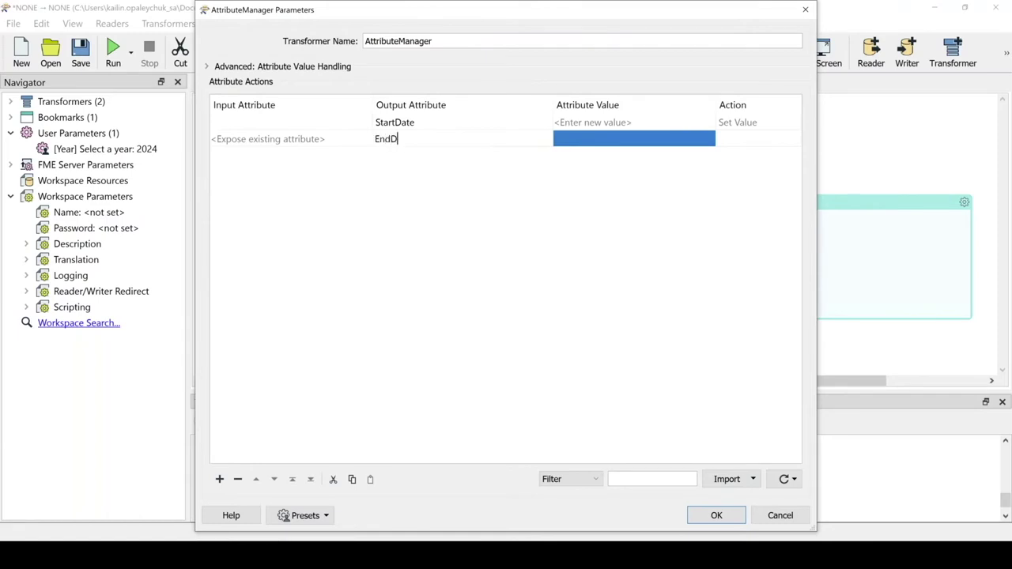
Step: Set StartDate's value to $(Year)0228 using the Year user parameter
{"action": "left_click", "coordinate": [620, 129]}
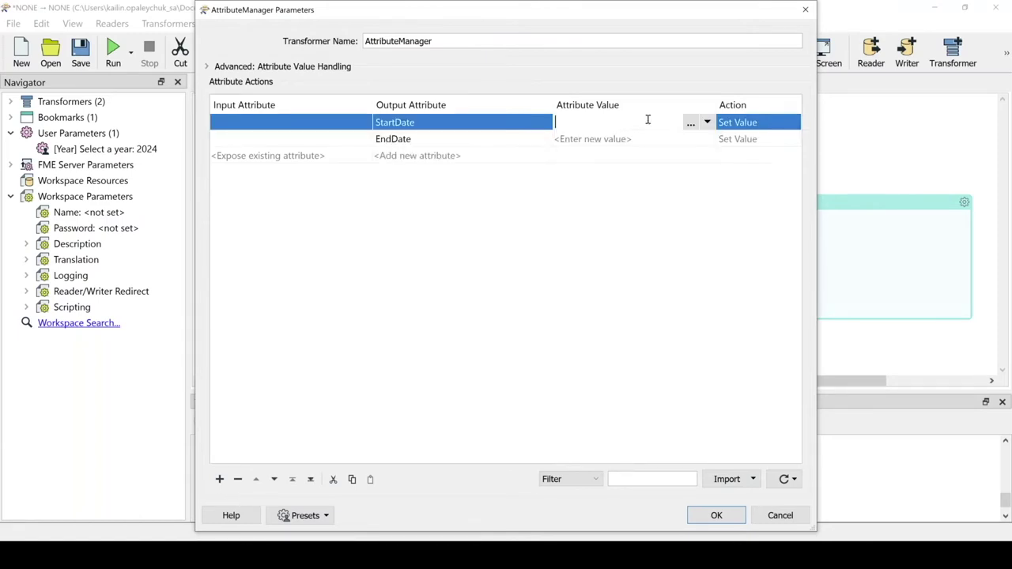
{"action": "left_click", "coordinate": [707, 123]}
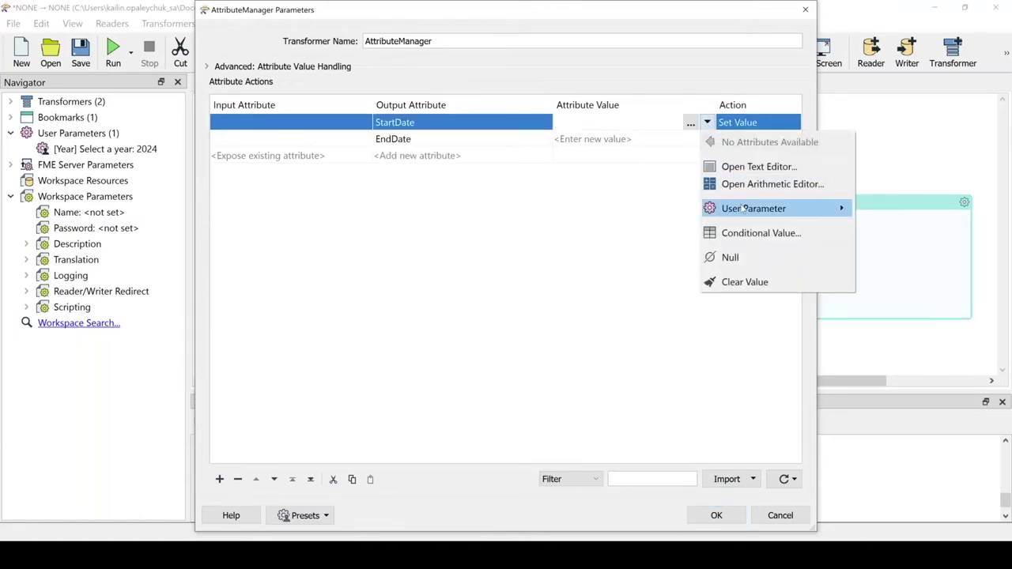
{"action": "mouse_move", "coordinate": [782, 209]}
{"action": "left_click", "coordinate": [877, 236]}
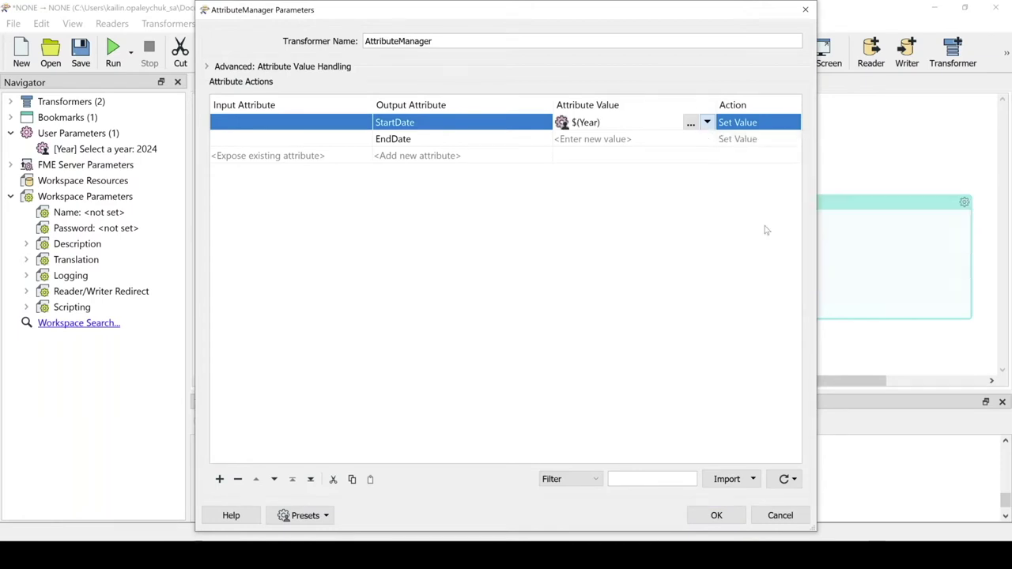
{"action": "left_click", "coordinate": [621, 123]}
{"action": "type", "text": "0228"}
{"action": "left_click", "coordinate": [593, 181]}
Step: Set EndDate's value to $(Year)0301, apply, and run the workspace with year 2024
{"action": "left_click", "coordinate": [613, 140]}
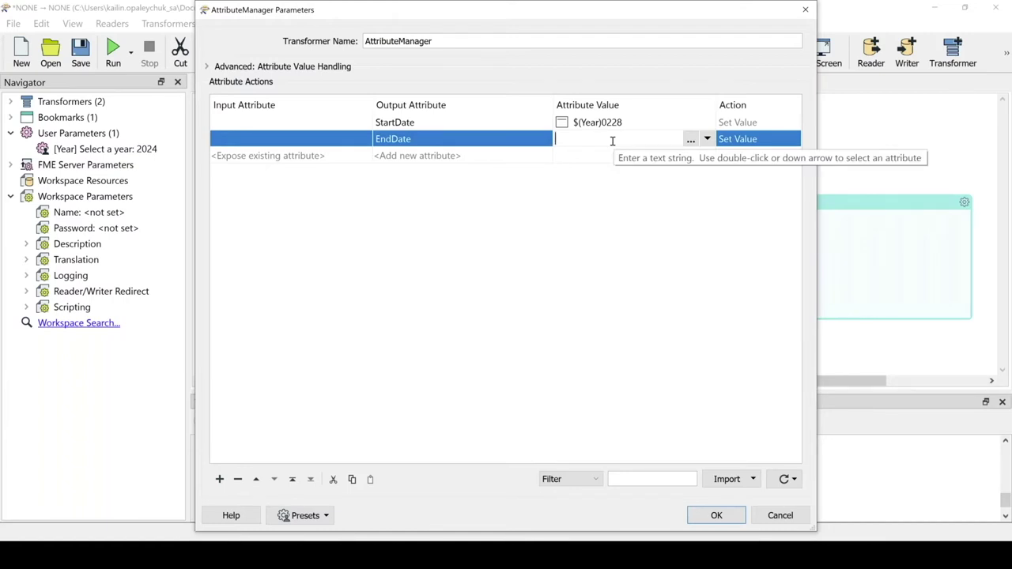
{"action": "left_click", "coordinate": [706, 138]}
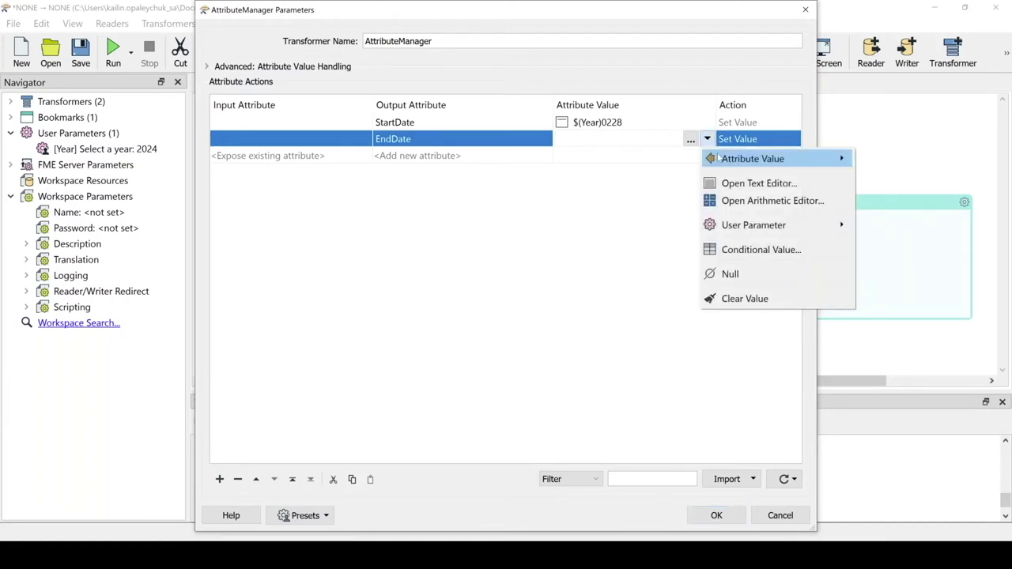
{"action": "mouse_move", "coordinate": [834, 159]}
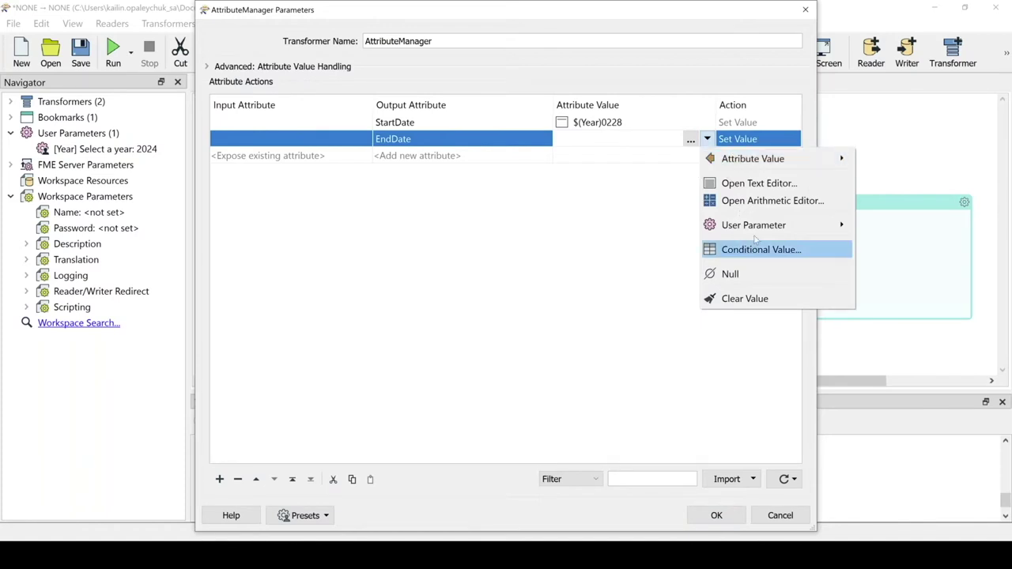
{"action": "mouse_move", "coordinate": [773, 227]}
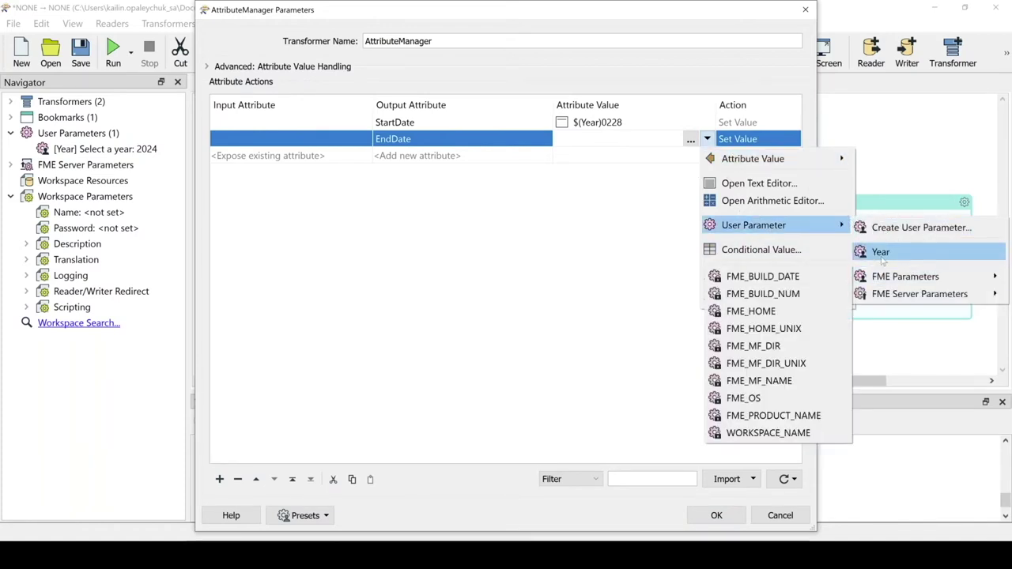
{"action": "left_click", "coordinate": [881, 253]}
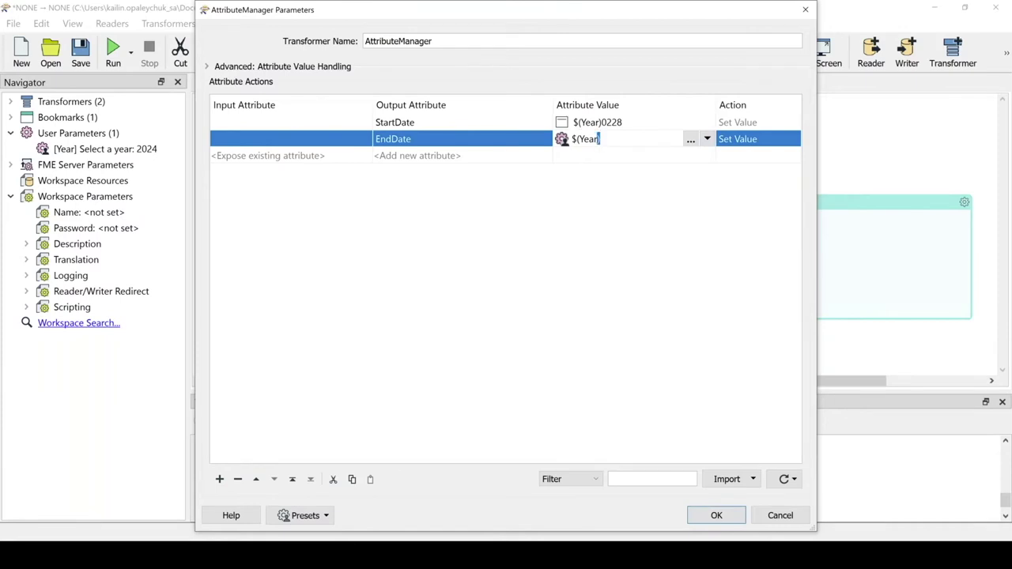
{"action": "type", "text": "0301"}
{"action": "left_click", "coordinate": [655, 230]}
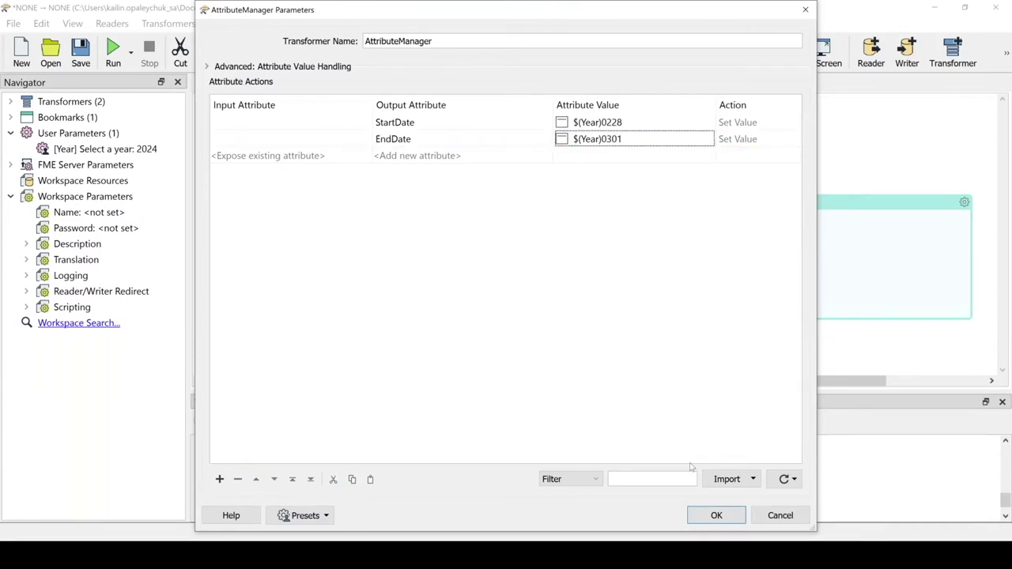
{"action": "left_click", "coordinate": [716, 515]}
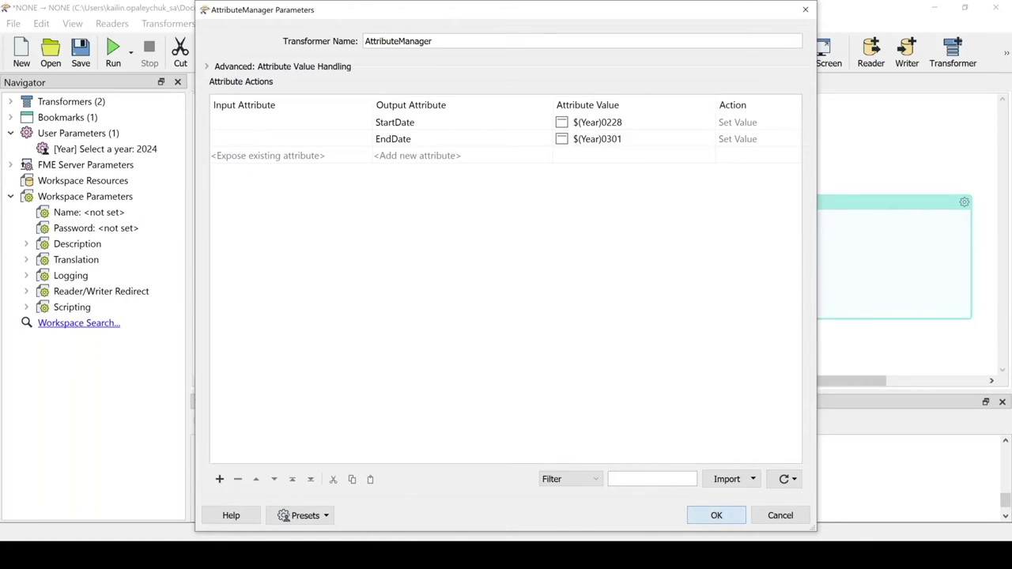
{"action": "left_click", "coordinate": [113, 53]}
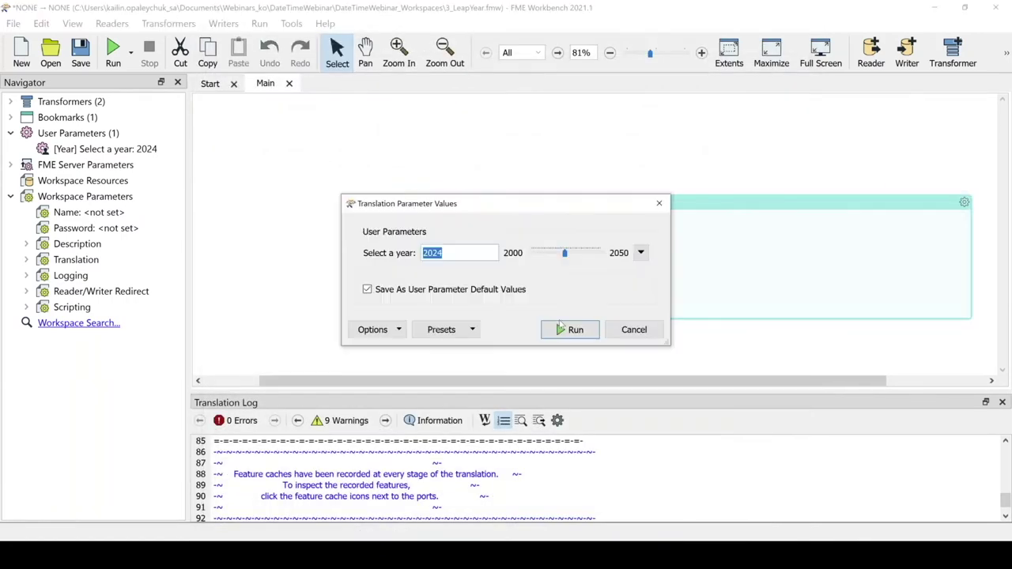
{"action": "left_click", "coordinate": [561, 328]}
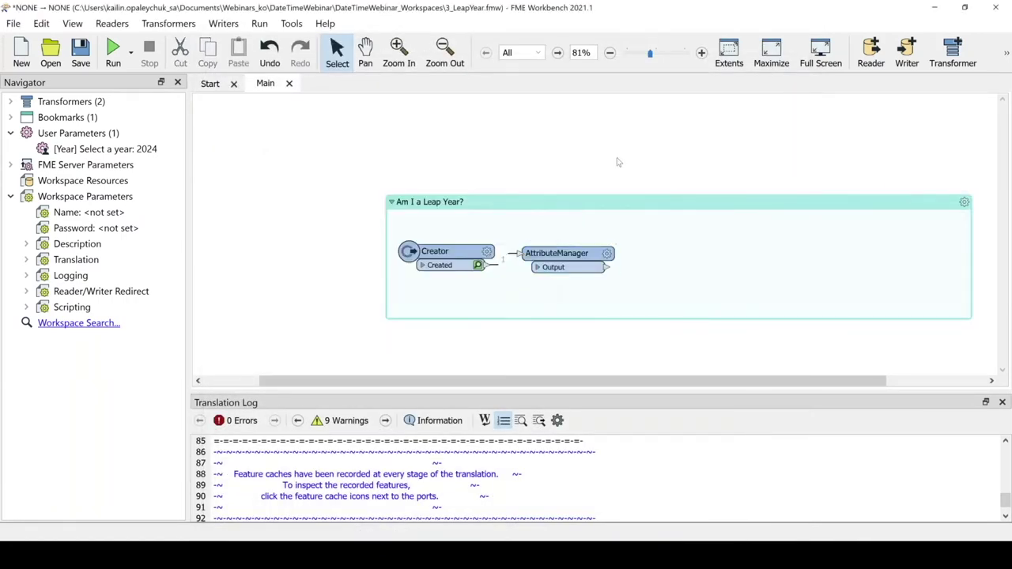
Step: Add a DateTimeCalculator connected to the AttributeManager's Output
{"action": "left_click", "coordinate": [666, 181]}
{"action": "type", "text": "datetime"}
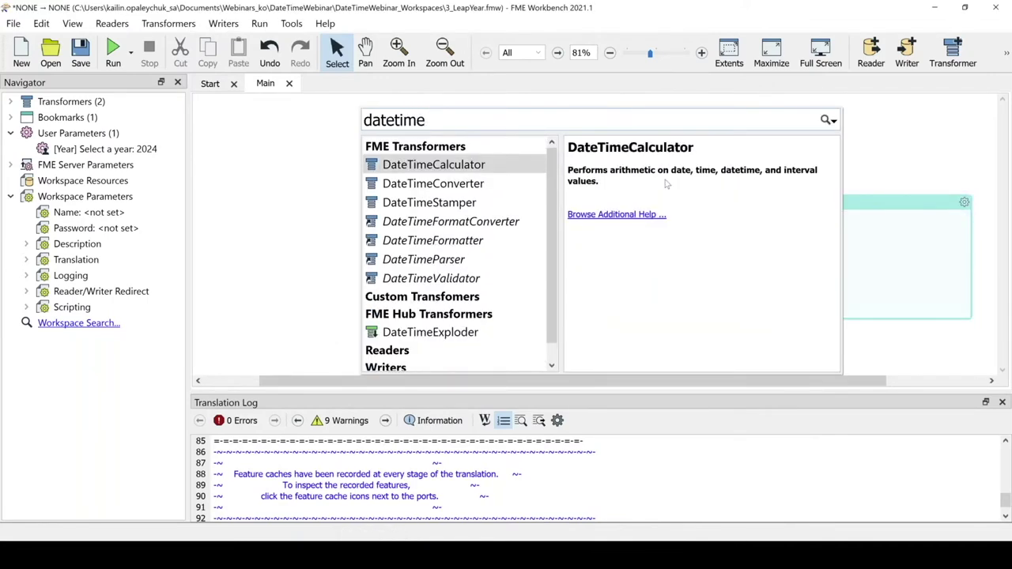
{"action": "type", "text": "cal"}
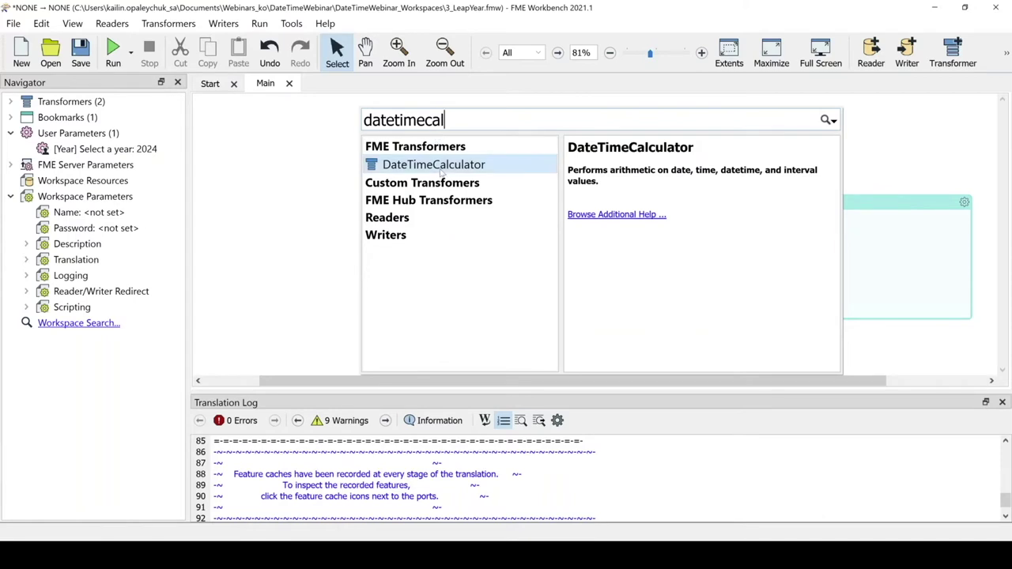
{"action": "double_click", "coordinate": [441, 173]}
{"action": "left_click_drag", "start_coordinate": [440, 173], "coordinate": [639, 251]}
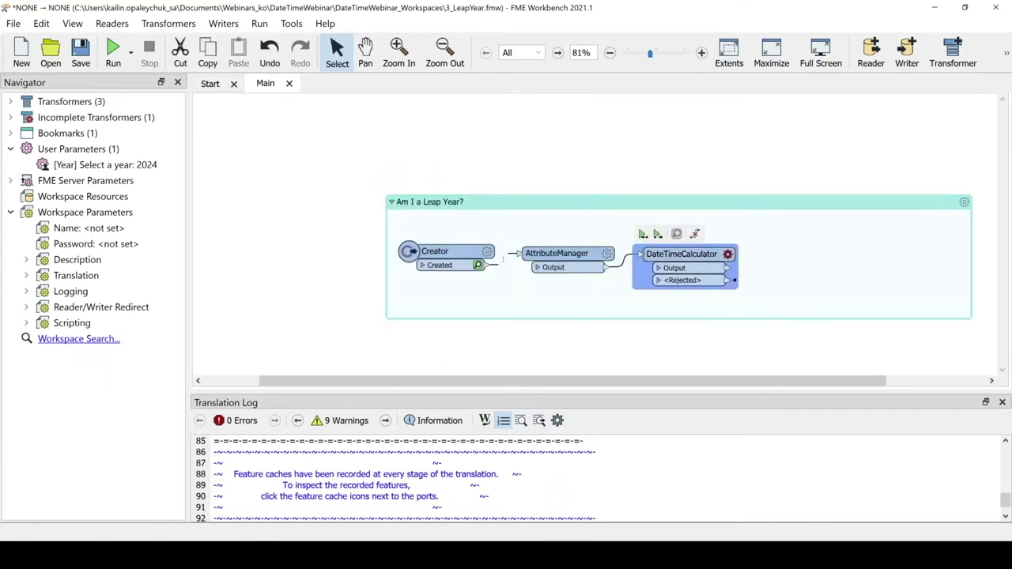
{"action": "left_click", "coordinate": [727, 254]}
Step: Calculate the interval from StartDate to EndDate in Days, confirm, and start a run
{"action": "left_click", "coordinate": [545, 159]}
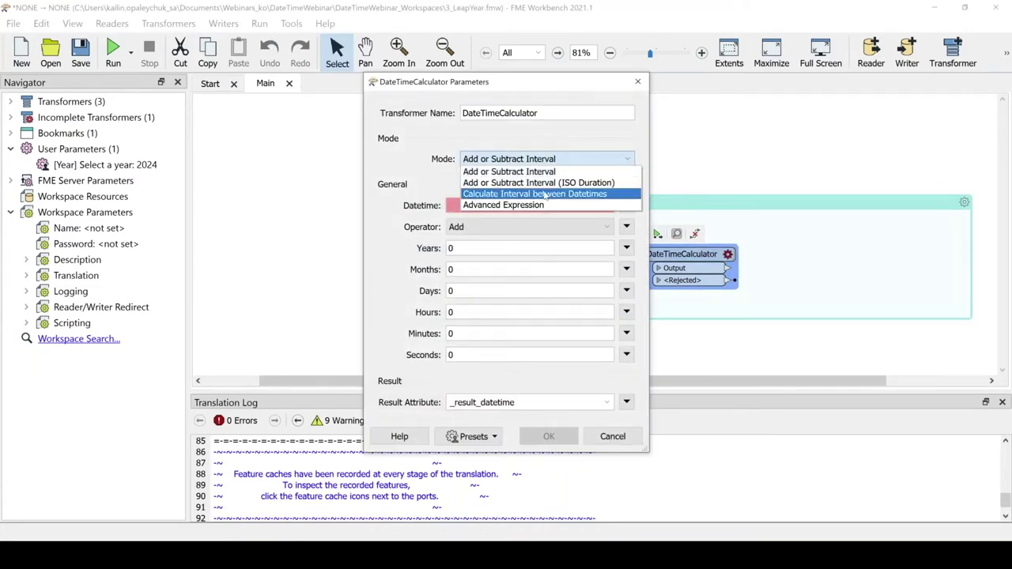
{"action": "left_click", "coordinate": [544, 194]}
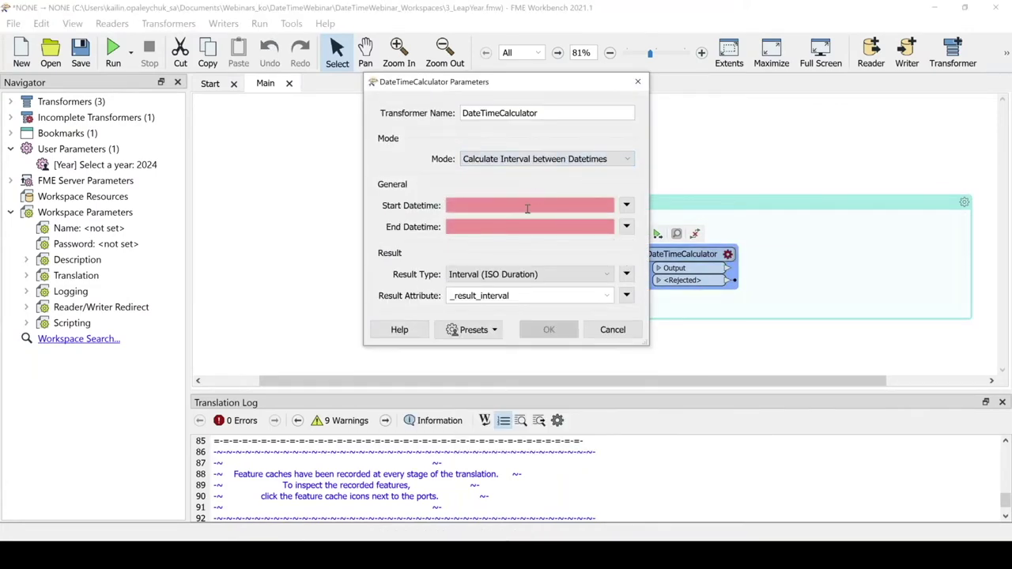
{"action": "left_click", "coordinate": [626, 205]}
{"action": "mouse_move", "coordinate": [688, 226]}
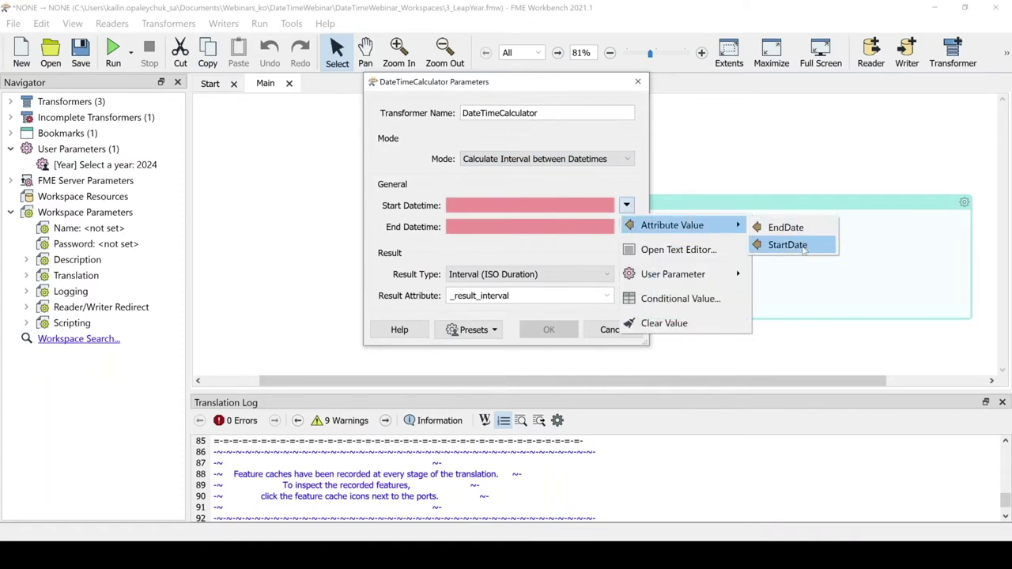
{"action": "left_click", "coordinate": [791, 244]}
{"action": "left_click", "coordinate": [626, 226]}
{"action": "mouse_move", "coordinate": [688, 247]}
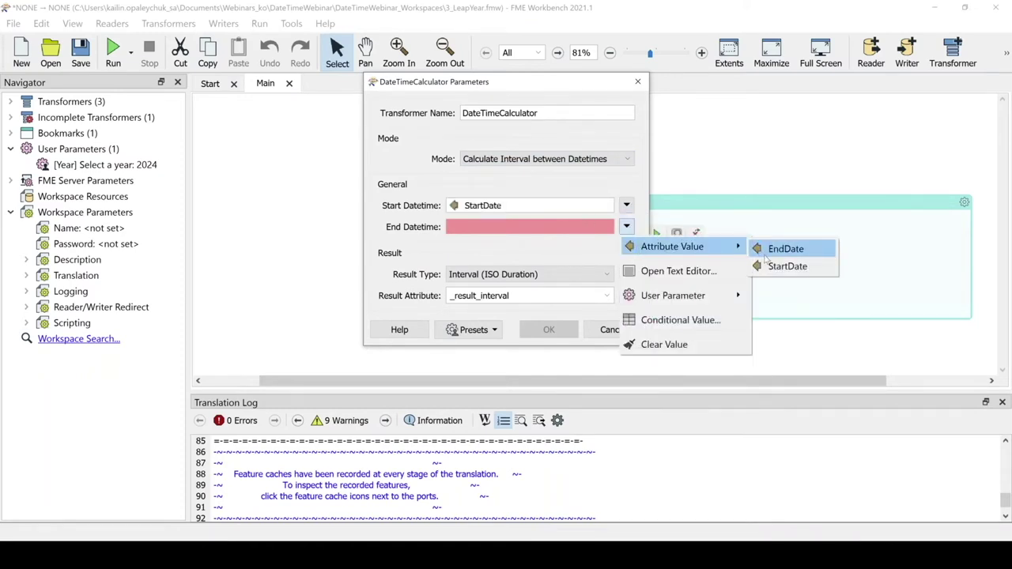
{"action": "left_click", "coordinate": [762, 250]}
{"action": "left_click", "coordinate": [573, 274]}
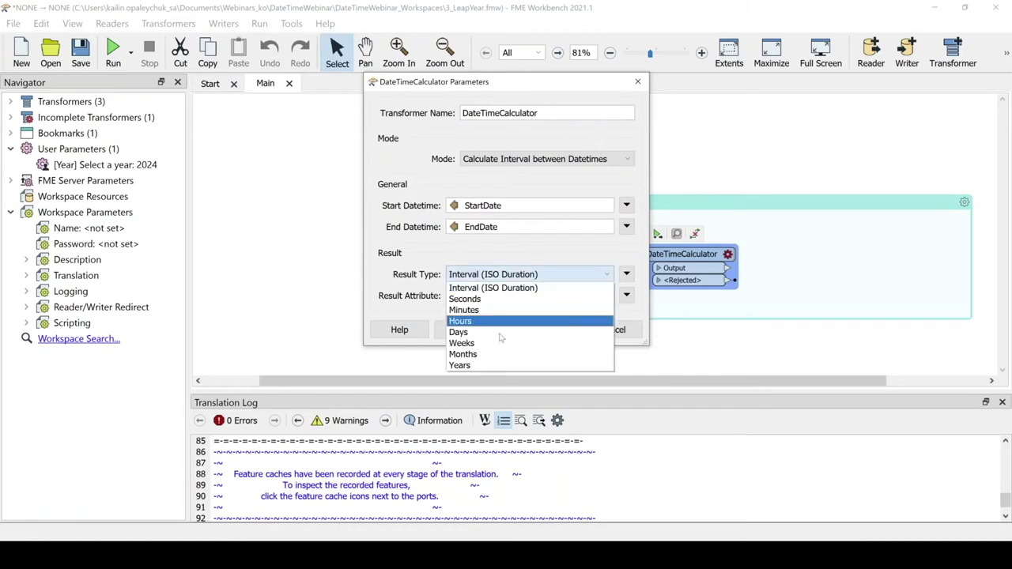
{"action": "left_click", "coordinate": [488, 332]}
{"action": "left_click", "coordinate": [547, 331]}
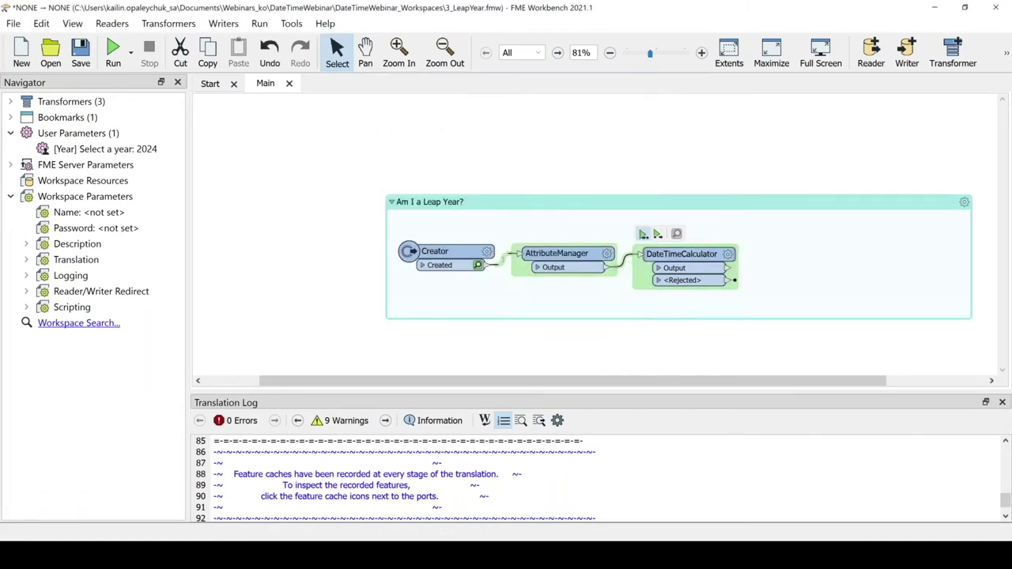
{"action": "key", "text": "ctrl+r"}
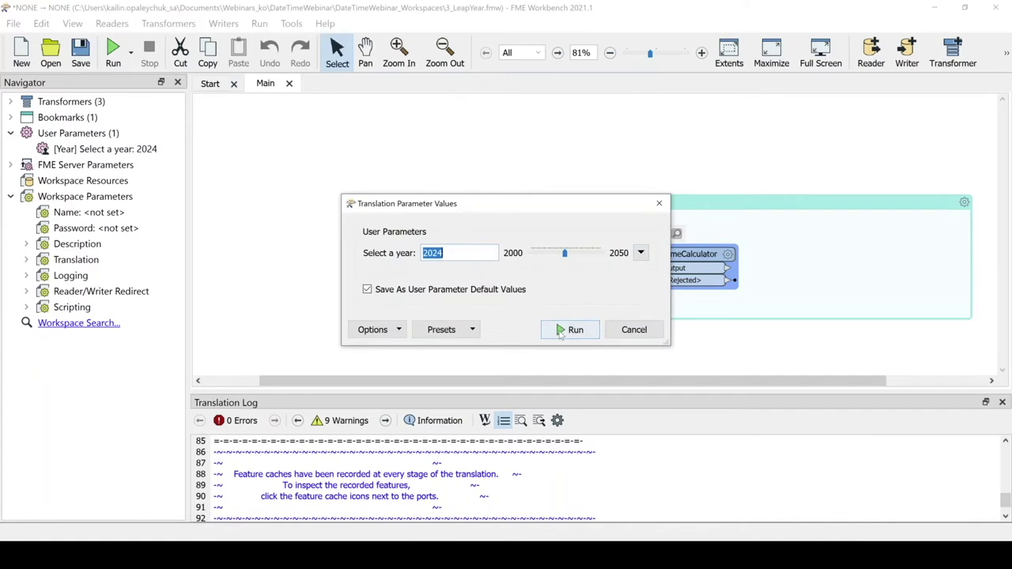
Step: Run with year 2024 and preview the DateTimeCalculator output showing _result_interval 2
{"action": "left_click", "coordinate": [442, 253]}
{"action": "left_click_drag", "start_coordinate": [467, 254], "coordinate": [412, 250]}
{"action": "left_click", "coordinate": [467, 255]}
{"action": "left_click", "coordinate": [445, 251]}
{"action": "left_click", "coordinate": [575, 335]}
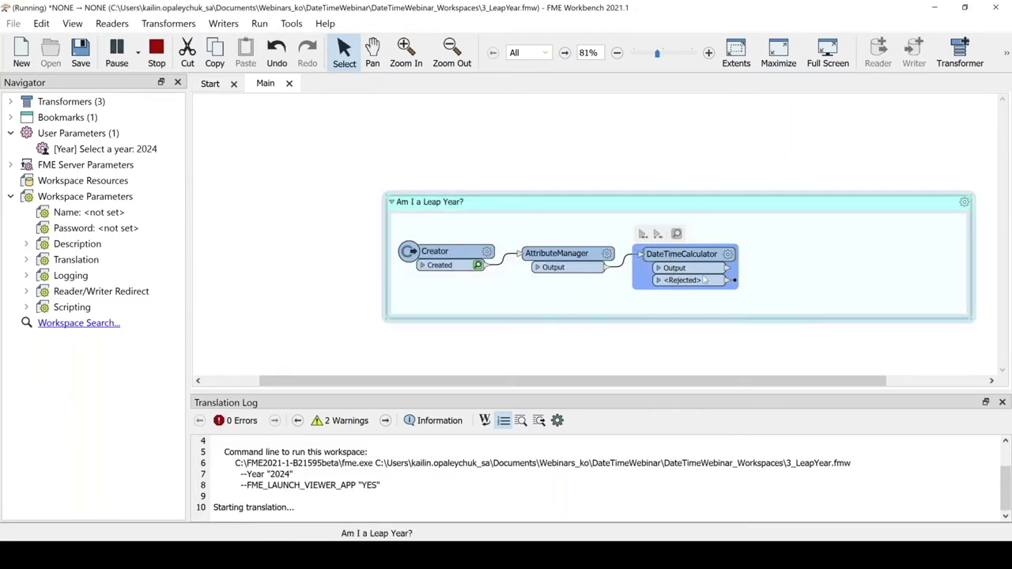
{"action": "left_click", "coordinate": [718, 268]}
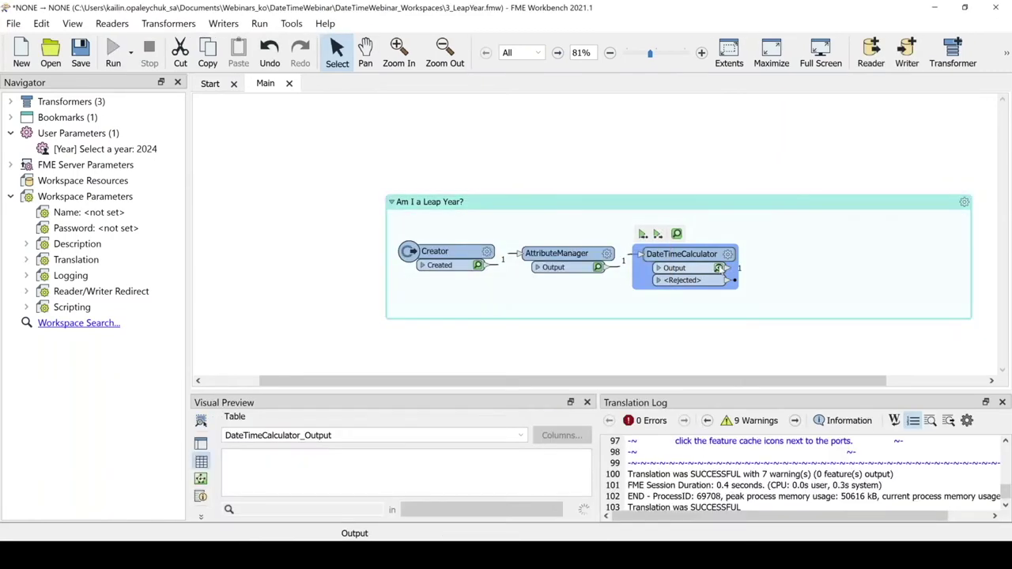
{"action": "scroll", "coordinate": [593, 237], "scroll_direction": "right", "scroll_amount": 1}
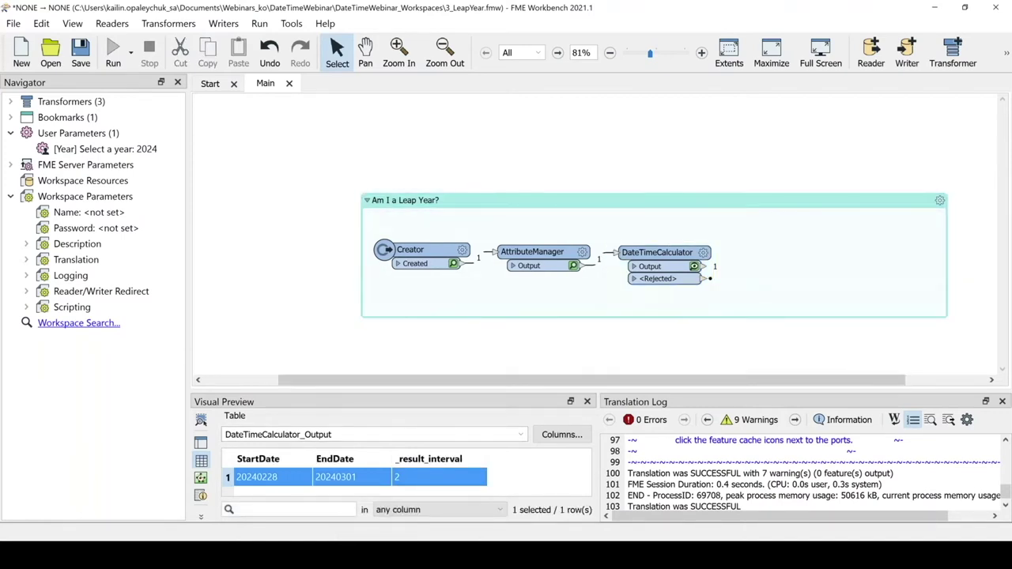
Step: Add a Tester connected after the DateTimeCalculator's Output
{"action": "type", "text": "tester"}
{"action": "key", "text": "Return"}
{"action": "left_click_drag", "start_coordinate": [540, 181], "coordinate": [782, 270]}
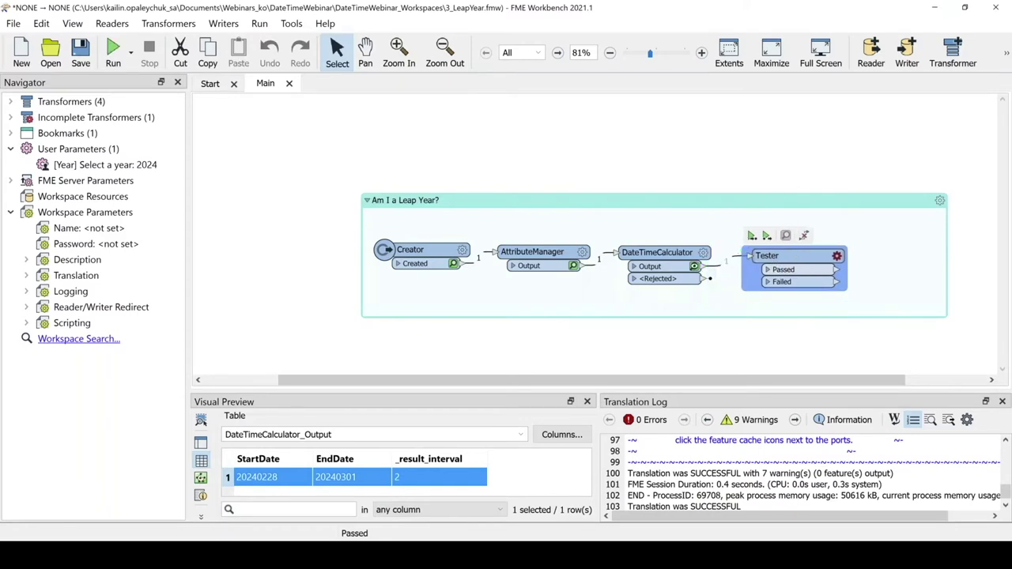
{"action": "double_click", "coordinate": [783, 265]}
Step: Make the Tester test _result_interval = 2, confirm, and run the workspace
{"action": "left_click", "coordinate": [356, 191]}
{"action": "left_click", "coordinate": [479, 192]}
{"action": "mouse_move", "coordinate": [554, 212]}
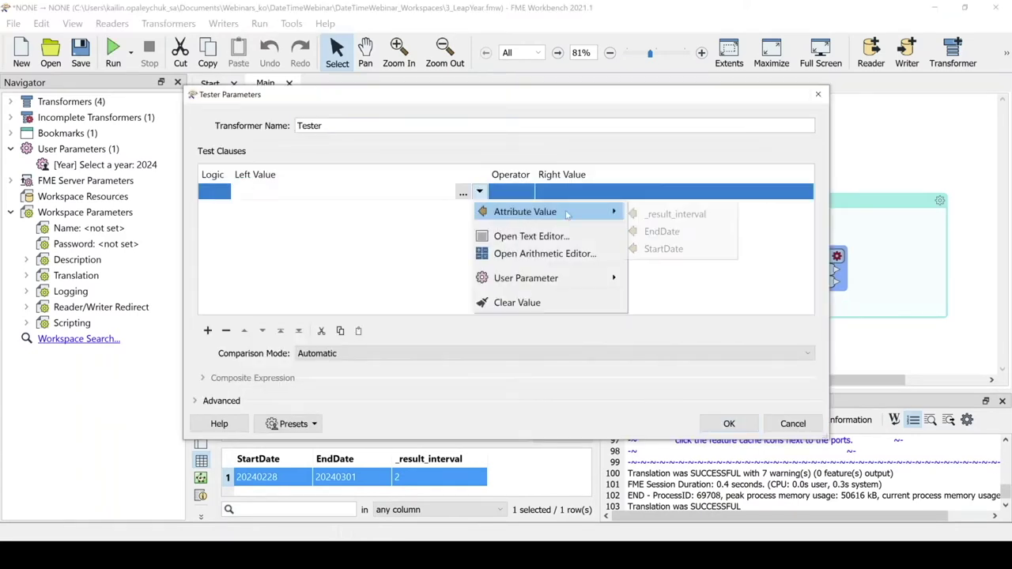
{"action": "left_click", "coordinate": [663, 218]}
{"action": "left_click", "coordinate": [622, 194]}
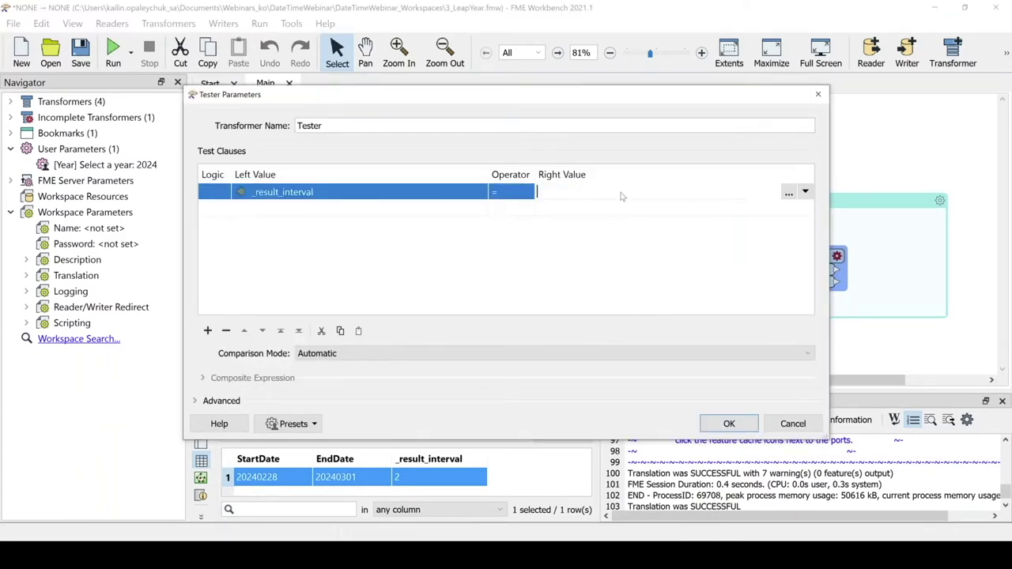
{"action": "type", "text": "2"}
{"action": "left_click", "coordinate": [707, 251]}
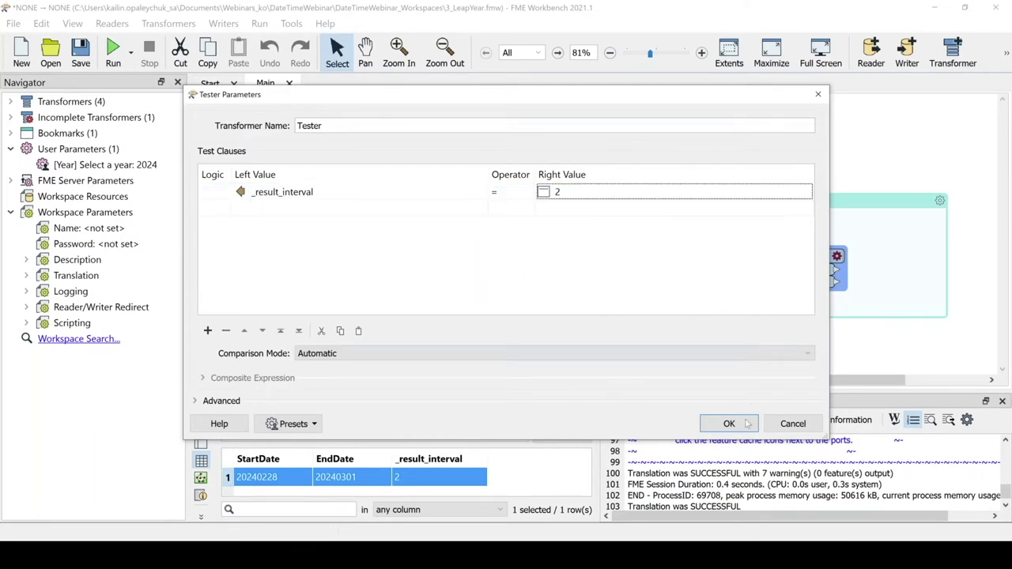
{"action": "left_click", "coordinate": [729, 423]}
{"action": "key", "text": "ctrl+r"}
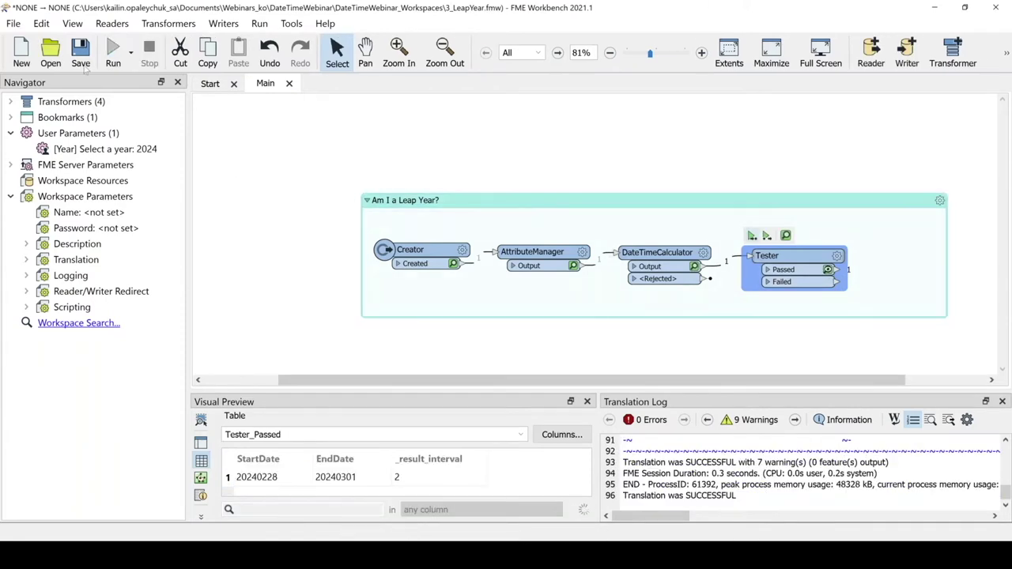
Step: Run everything in the 'Am I a Leap Year?' bookmark
{"action": "left_click", "coordinate": [130, 52]}
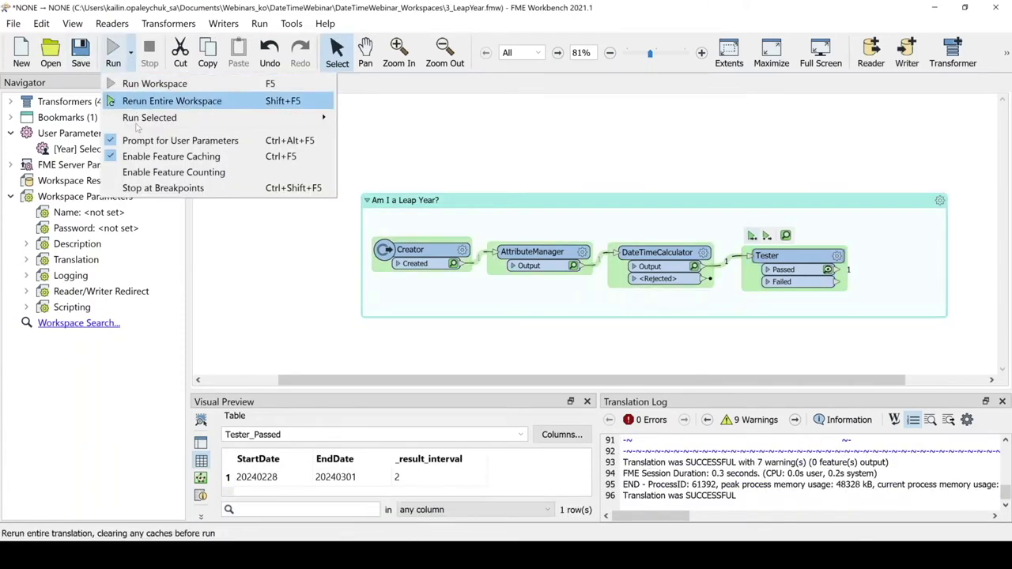
{"action": "left_click", "coordinate": [114, 52]}
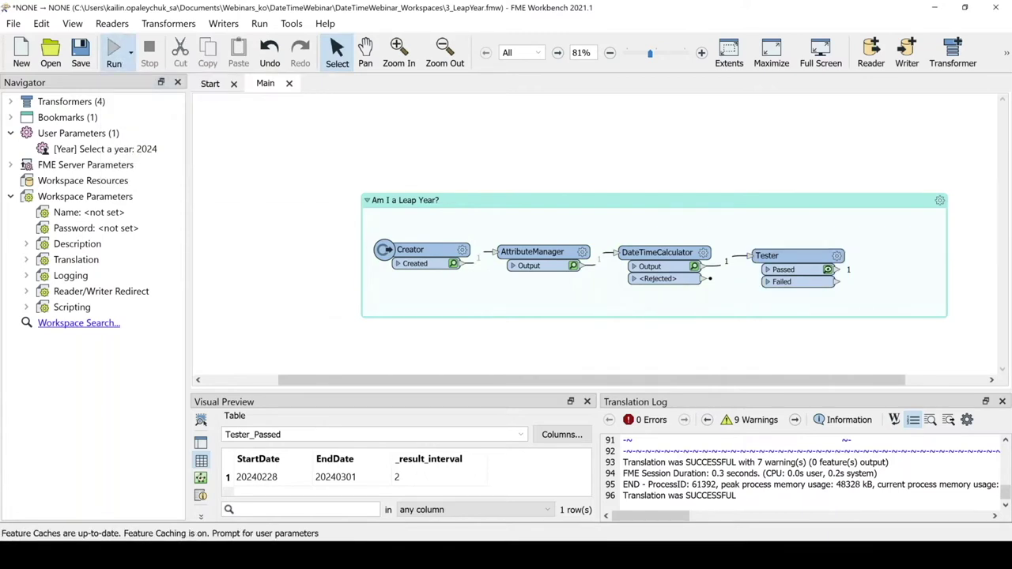
{"action": "left_click", "coordinate": [432, 255]}
{"action": "left_click", "coordinate": [369, 181]}
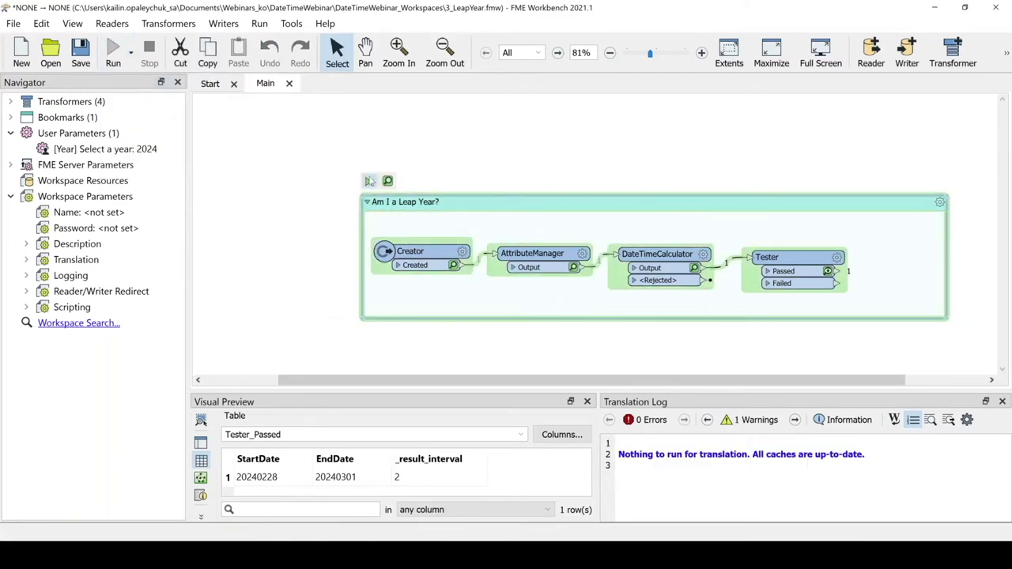
Step: Run with year 2023 and inspect the features in the Tester's Failed output
{"action": "double_click", "coordinate": [448, 253]}
{"action": "key", "text": "BackSpace"}
{"action": "type", "text": "2023"}
{"action": "left_click", "coordinate": [565, 330]}
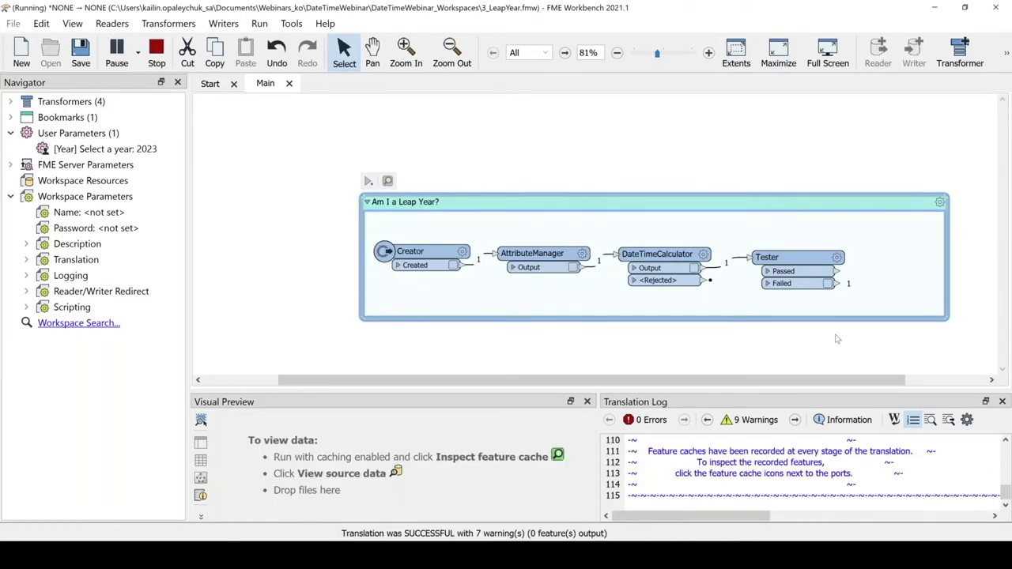
{"action": "left_click", "coordinate": [828, 283]}
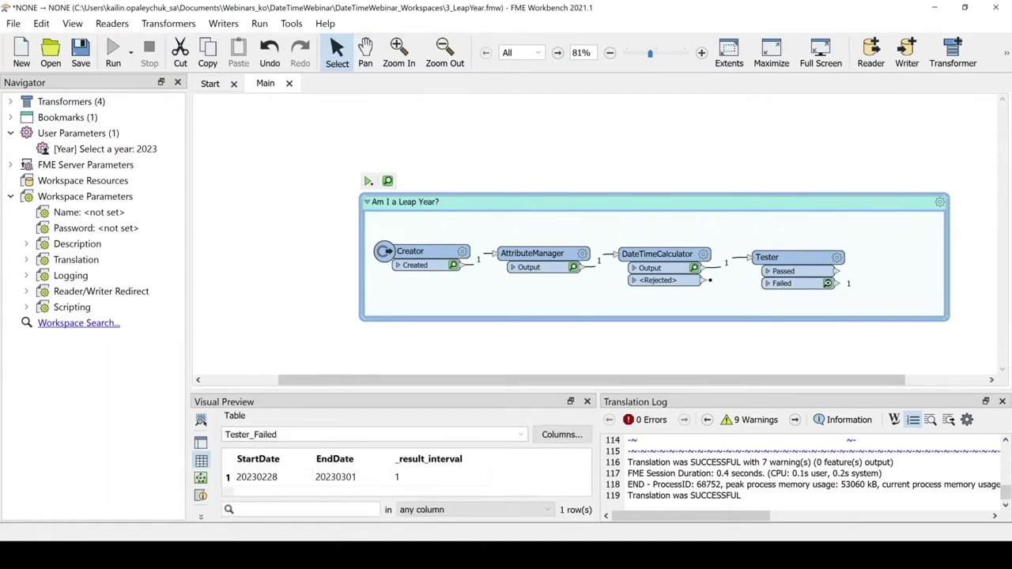
{"action": "mouse_move", "coordinate": [308, 553]}
{"action": "left_click", "coordinate": [308, 494]}
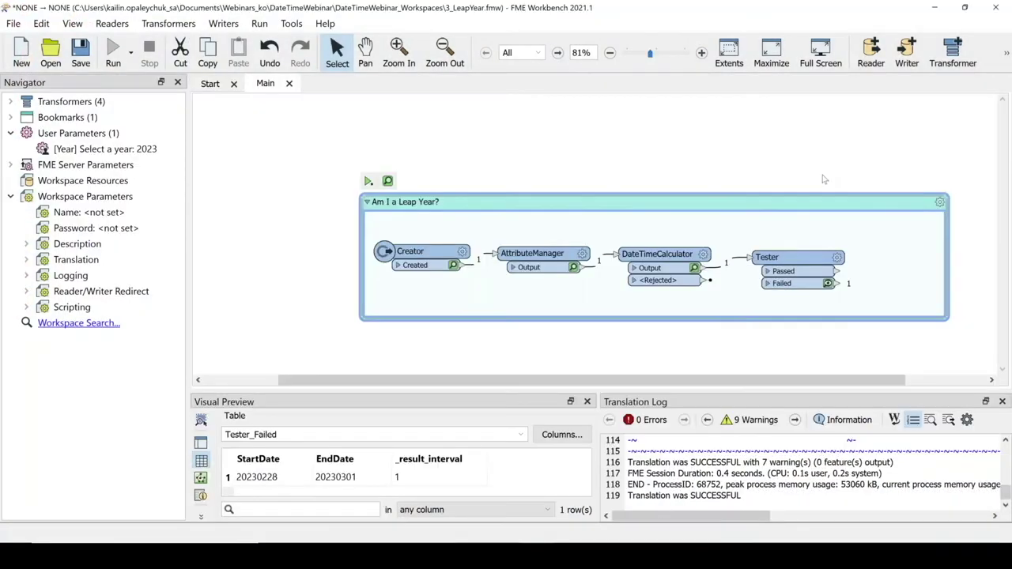
Step: Set the Tester's Comparison Mode to Date/Time
{"action": "left_click", "coordinate": [836, 248]}
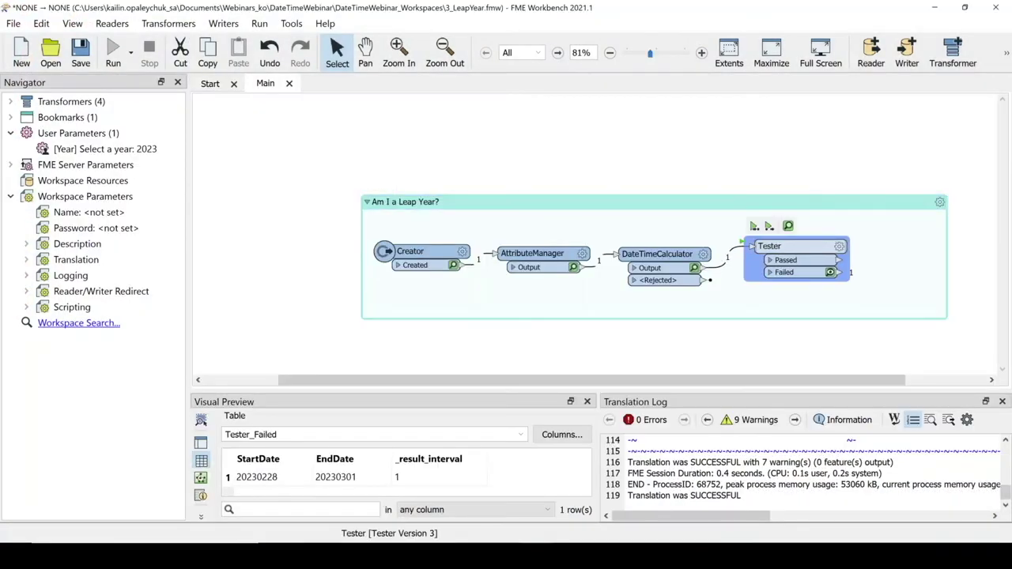
{"action": "left_click", "coordinate": [839, 247]}
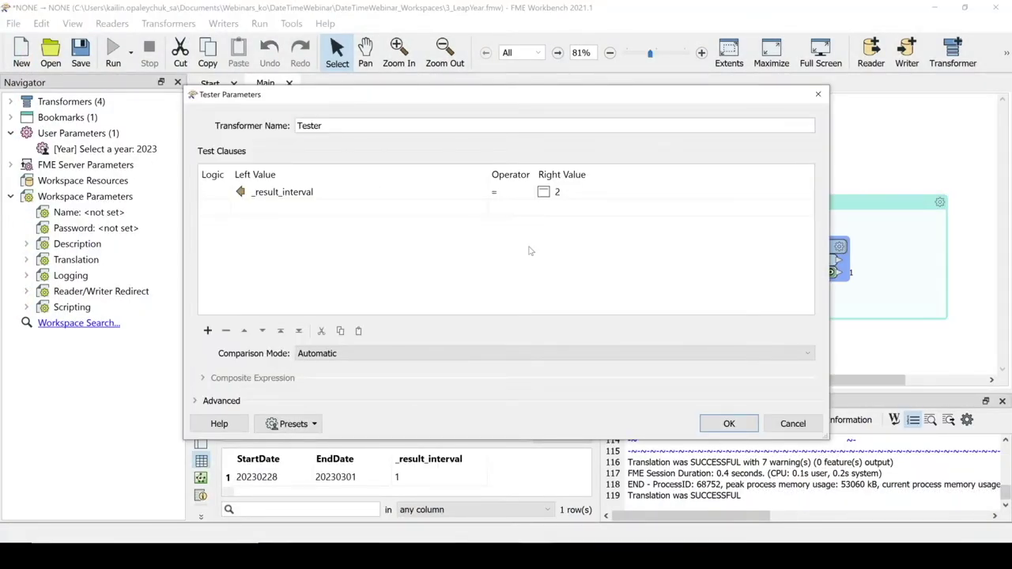
{"action": "left_click", "coordinate": [301, 356]}
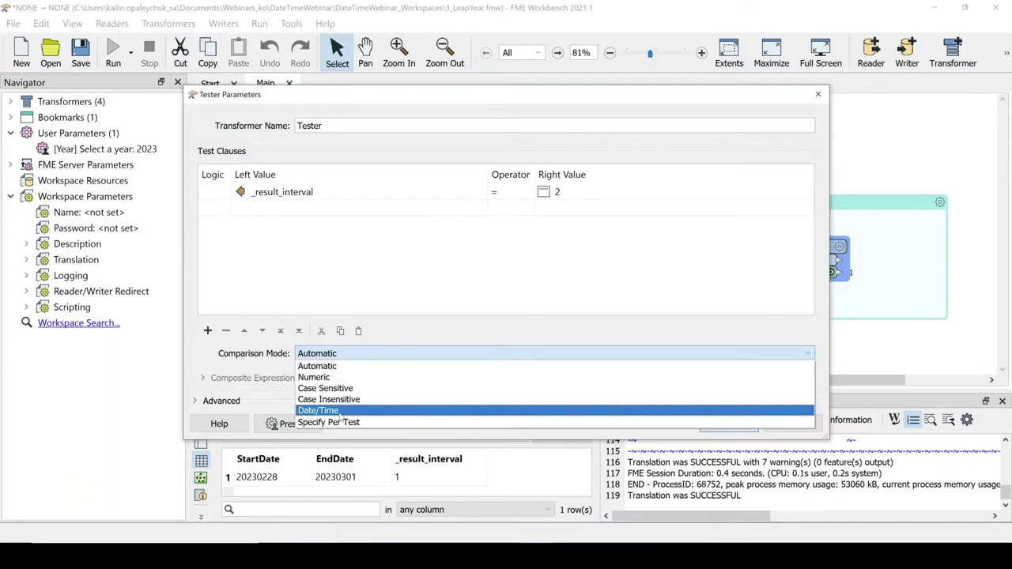
{"action": "left_click", "coordinate": [340, 411]}
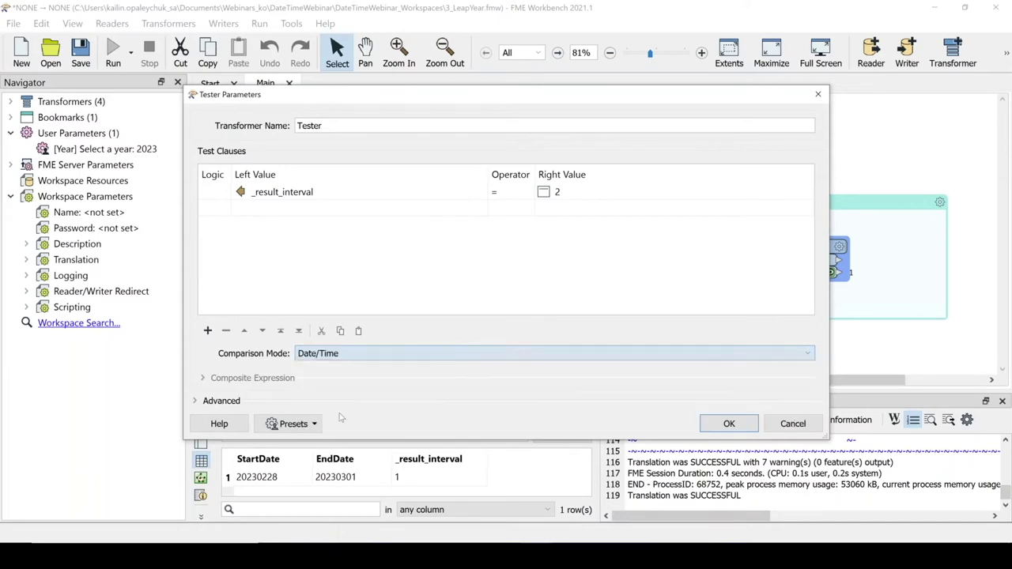
{"action": "left_click", "coordinate": [335, 357]}
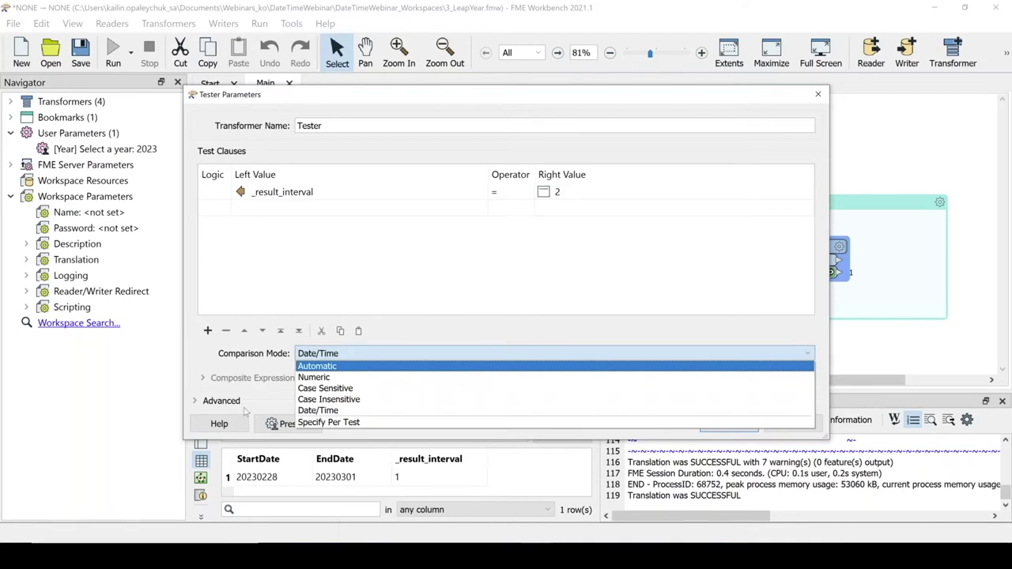
{"action": "left_click", "coordinate": [289, 362]}
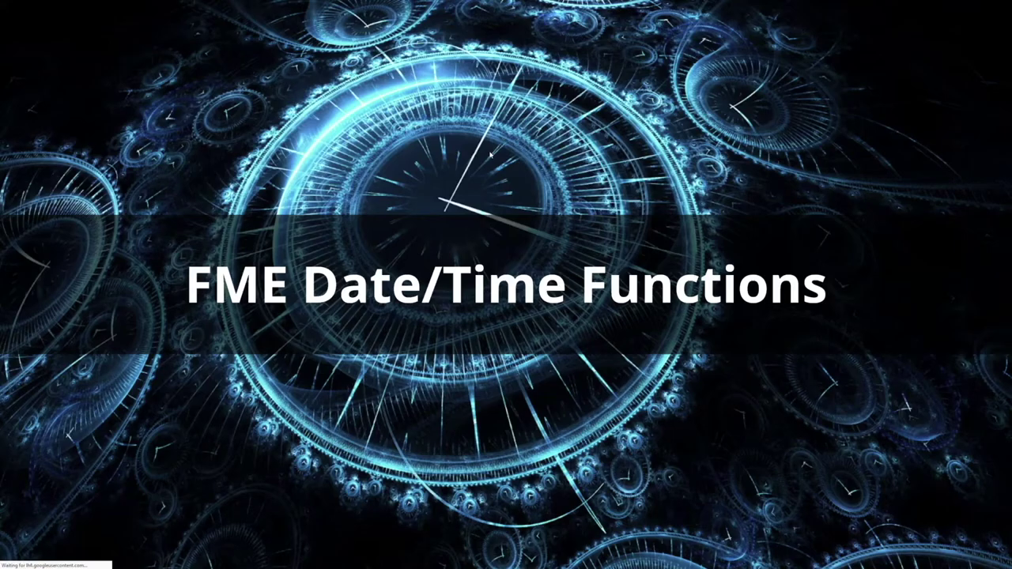
Step: Advance the presentation to the FME Functions slide
{"action": "key", "text": "Right"}
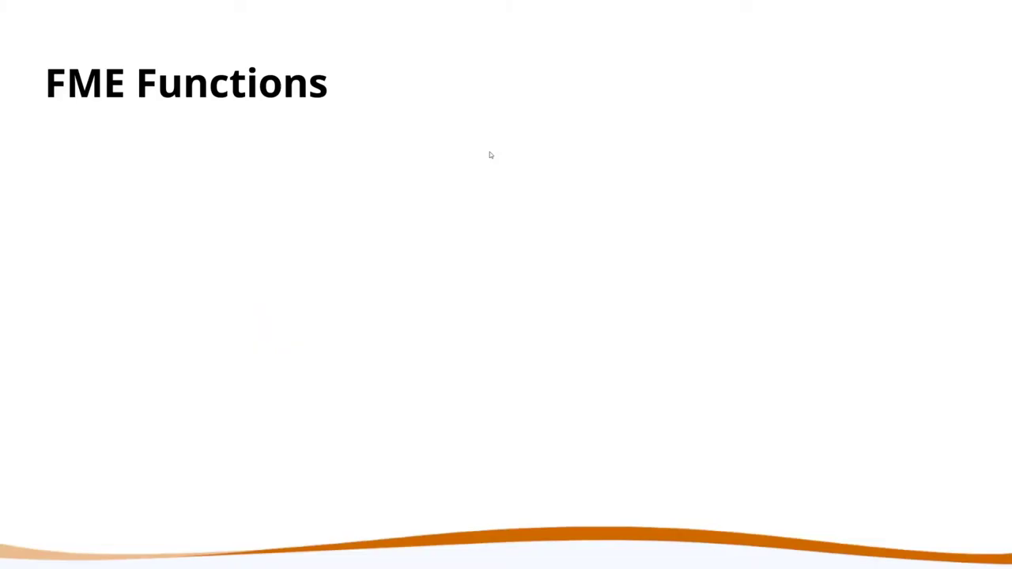
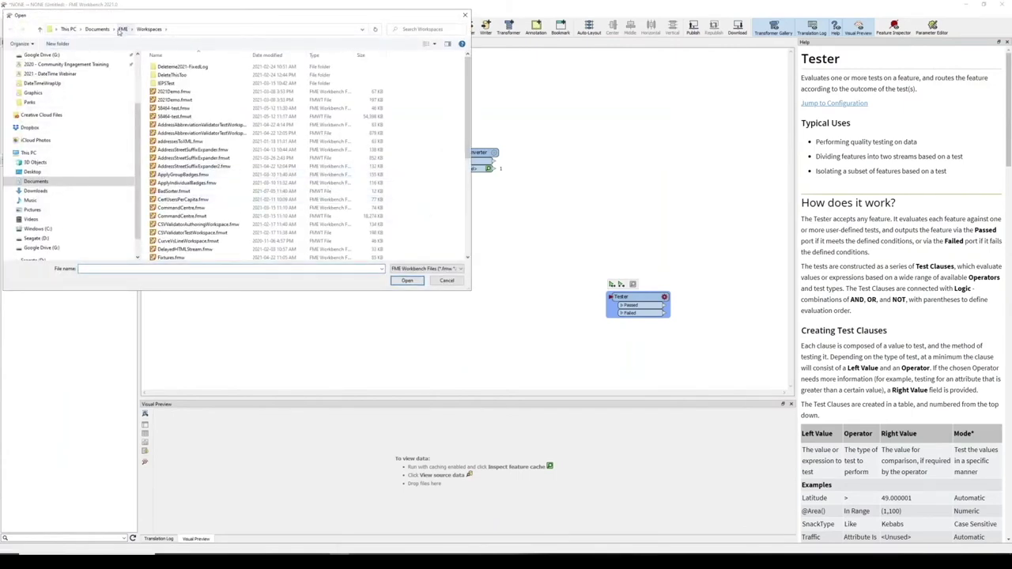
Step: Open DateTimeFunctions1-Begin.fmw from 2021 - DateTime Webinar > DateTimeFunctions without saving the untitled workspace
{"action": "left_click", "coordinate": [49, 86]}
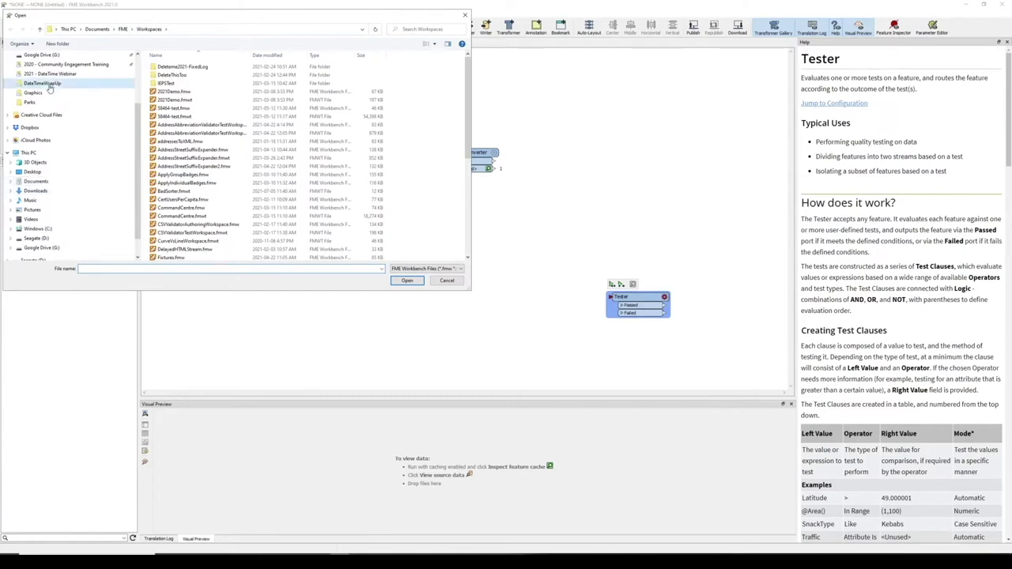
{"action": "left_click", "coordinate": [193, 33]}
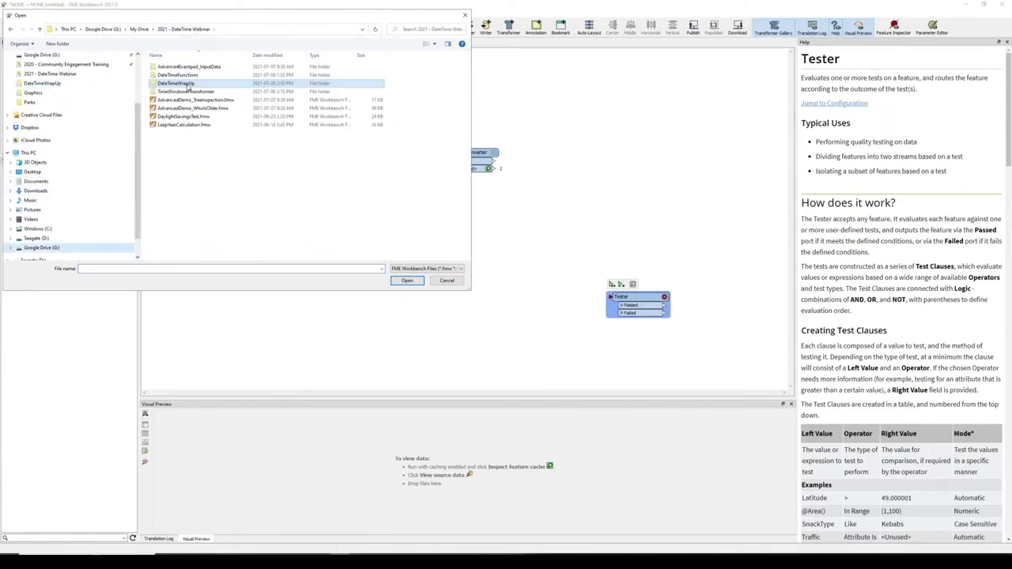
{"action": "double_click", "coordinate": [187, 75]}
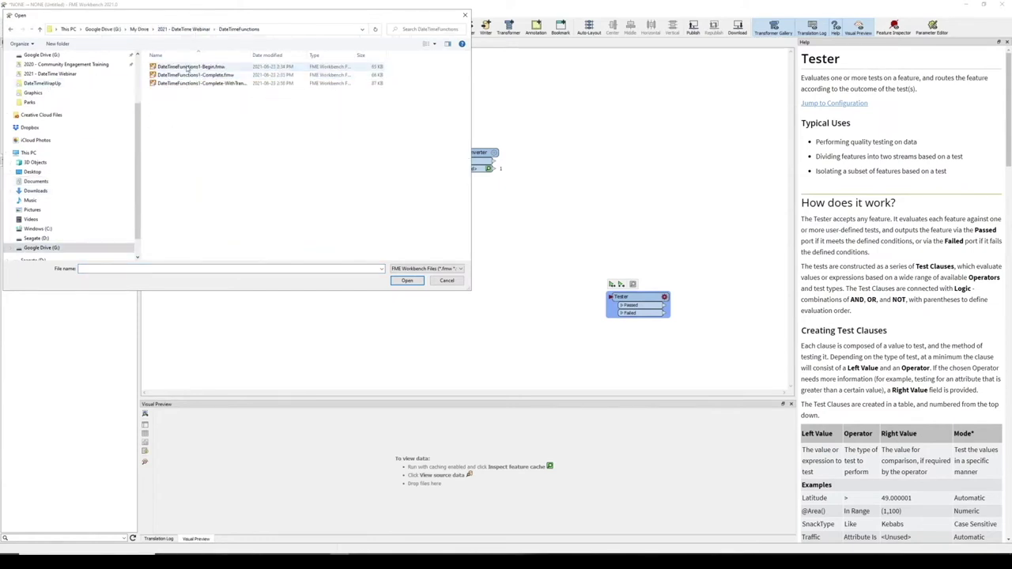
{"action": "double_click", "coordinate": [188, 68]}
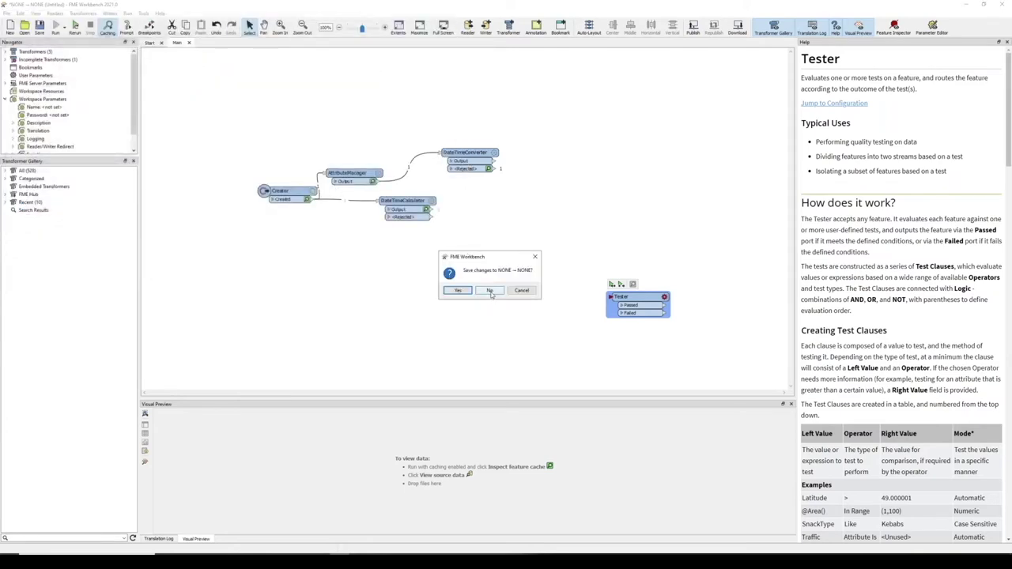
{"action": "left_click", "coordinate": [489, 290]}
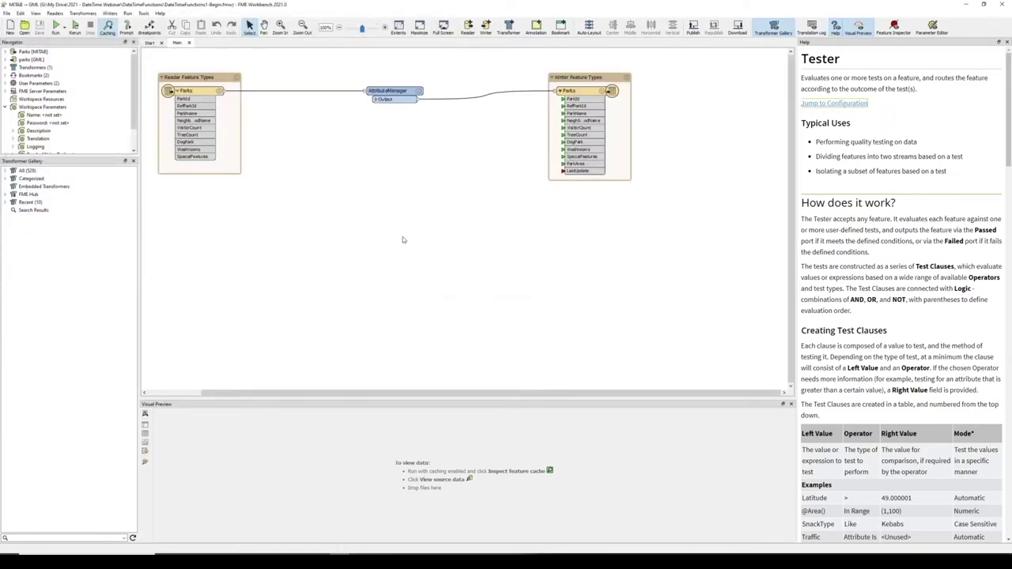
Step: Zoom the canvas to about 162%, widen it past the Help panel, and select the Parks writer
{"action": "left_click", "coordinate": [370, 30]}
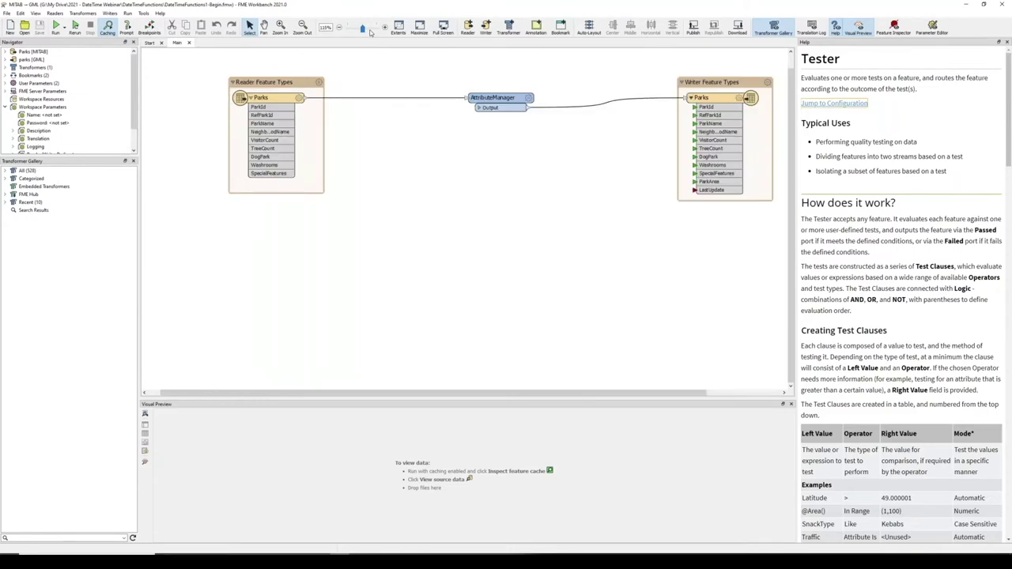
{"action": "left_click", "coordinate": [371, 31]}
{"action": "left_click", "coordinate": [371, 31]}
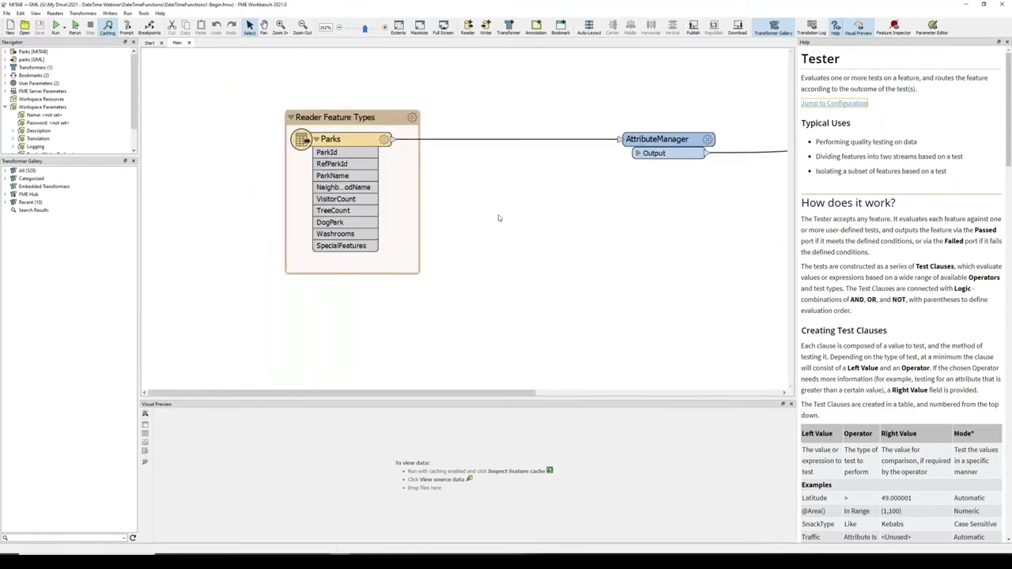
{"action": "left_click_drag", "start_coordinate": [499, 218], "coordinate": [357, 214]}
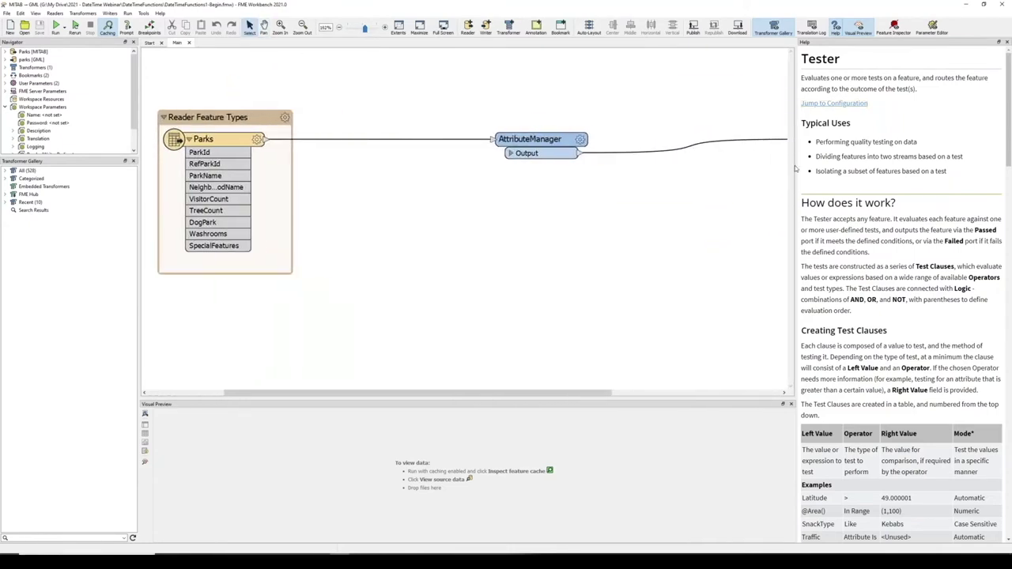
{"action": "left_click_drag", "start_coordinate": [797, 165], "coordinate": [909, 165]}
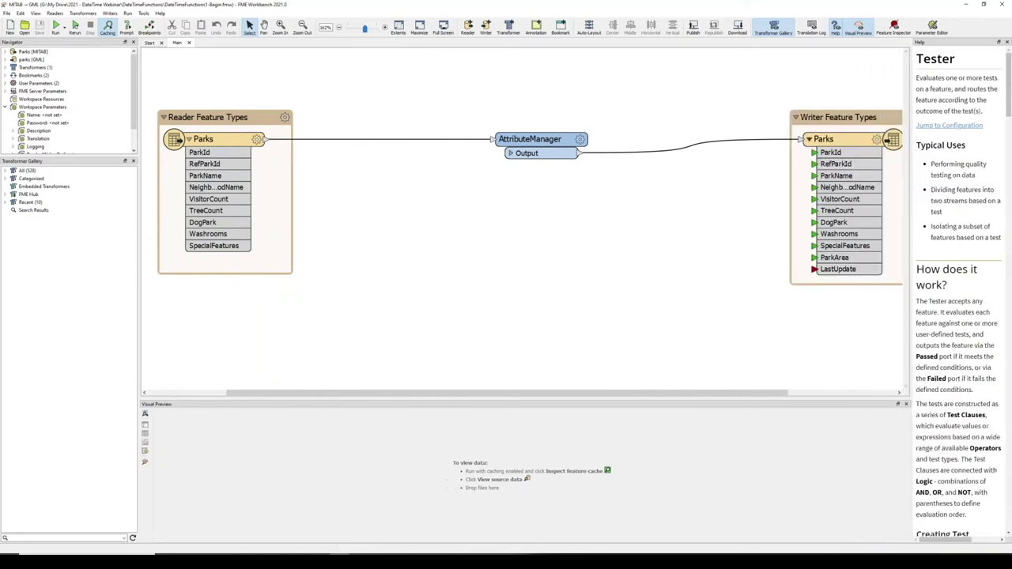
{"action": "mouse_move", "coordinate": [771, 124]}
{"action": "left_mouse_down"}
{"action": "mouse_move", "coordinate": [764, 126]}
{"action": "mouse_move", "coordinate": [789, 130]}
{"action": "left_mouse_up"}
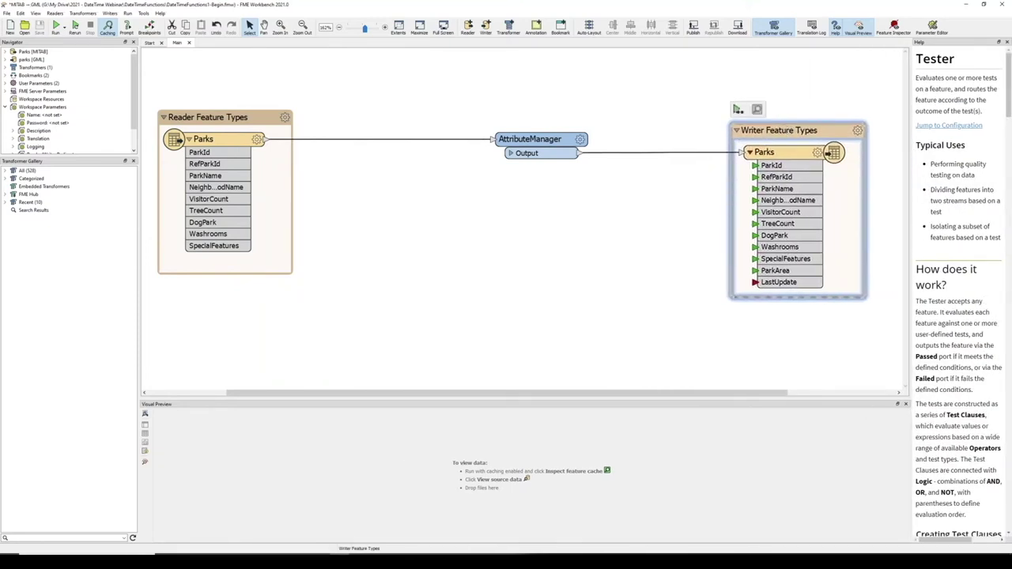
{"action": "left_click", "coordinate": [599, 289]}
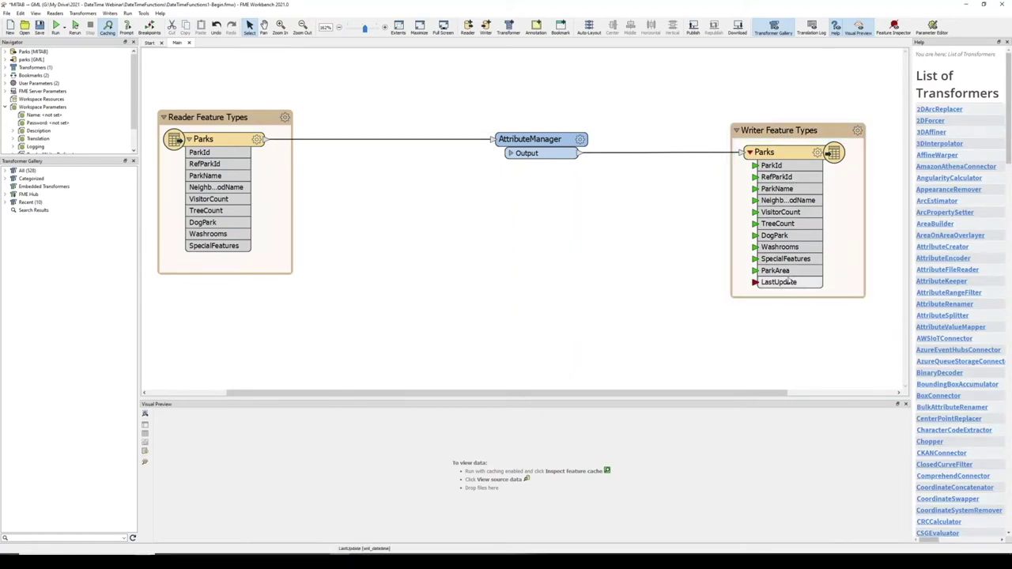
{"action": "left_click", "coordinate": [795, 273]}
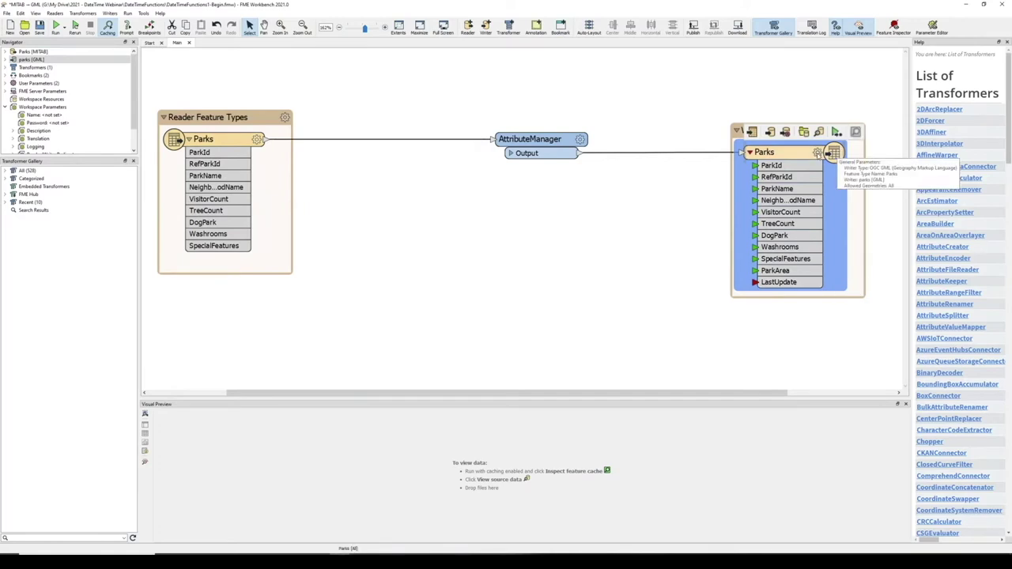
Step: Check the Parks writer's User Attributes, where LastUpdate is xml_datetime, then open the AttributeManager
{"action": "left_click", "coordinate": [816, 153]}
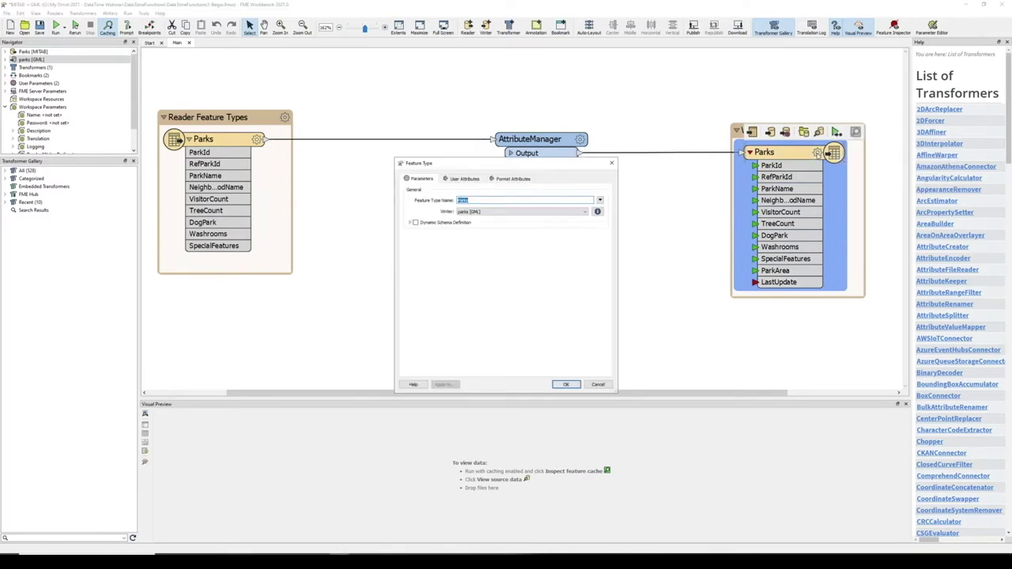
{"action": "left_click", "coordinate": [465, 180]}
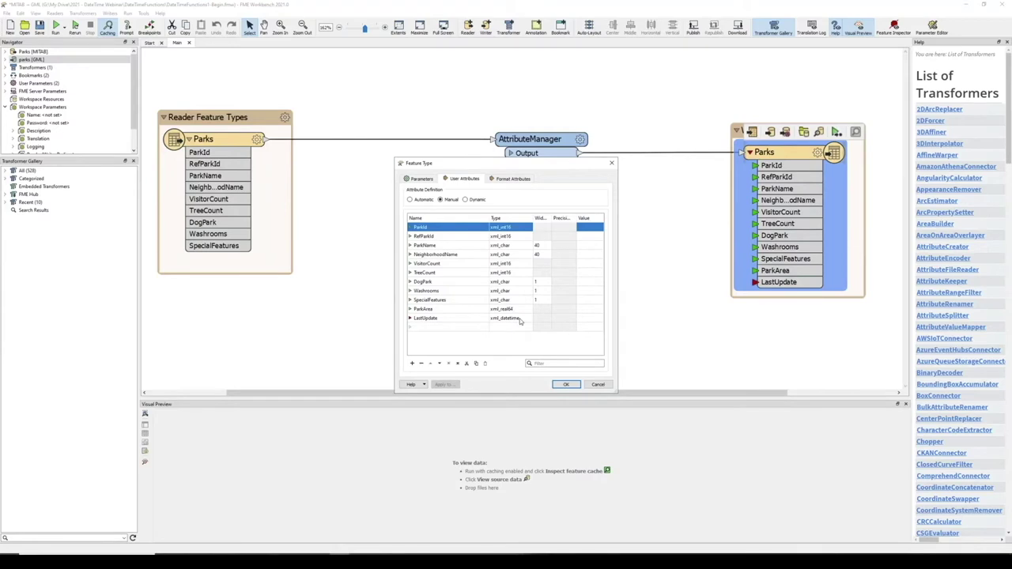
{"action": "left_click", "coordinate": [563, 383]}
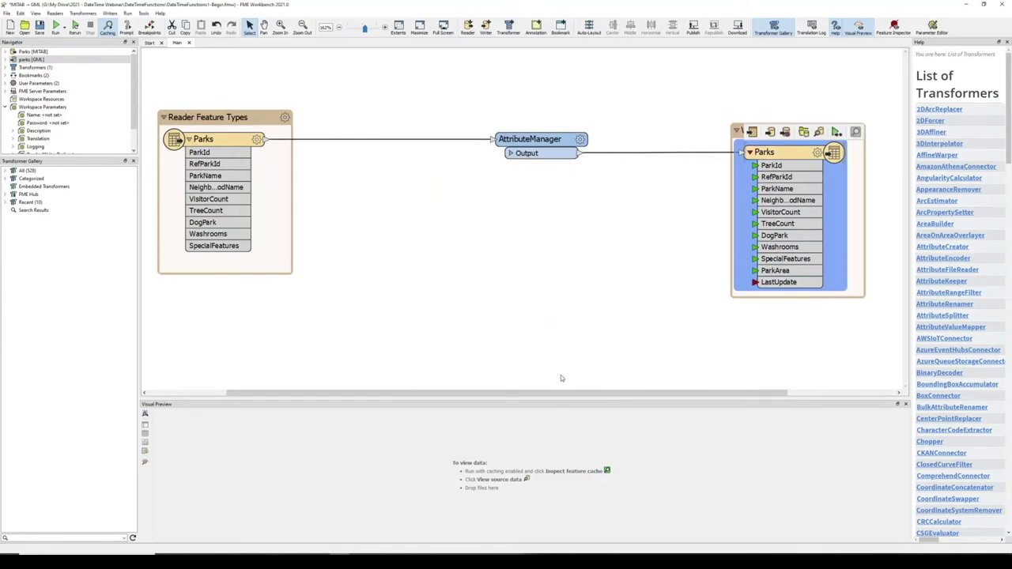
{"action": "double_click", "coordinate": [582, 143]}
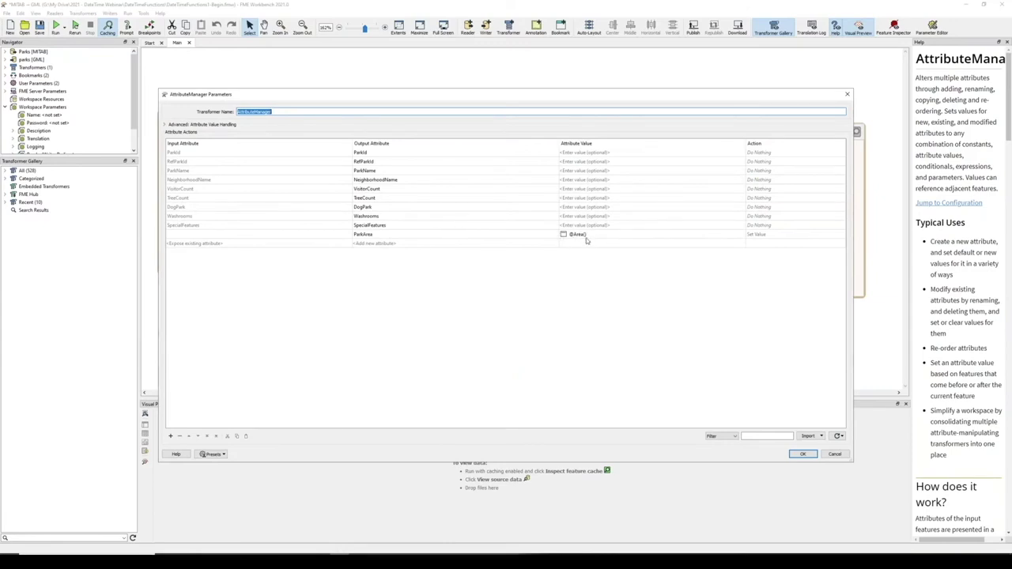
{"action": "left_click", "coordinate": [802, 454]}
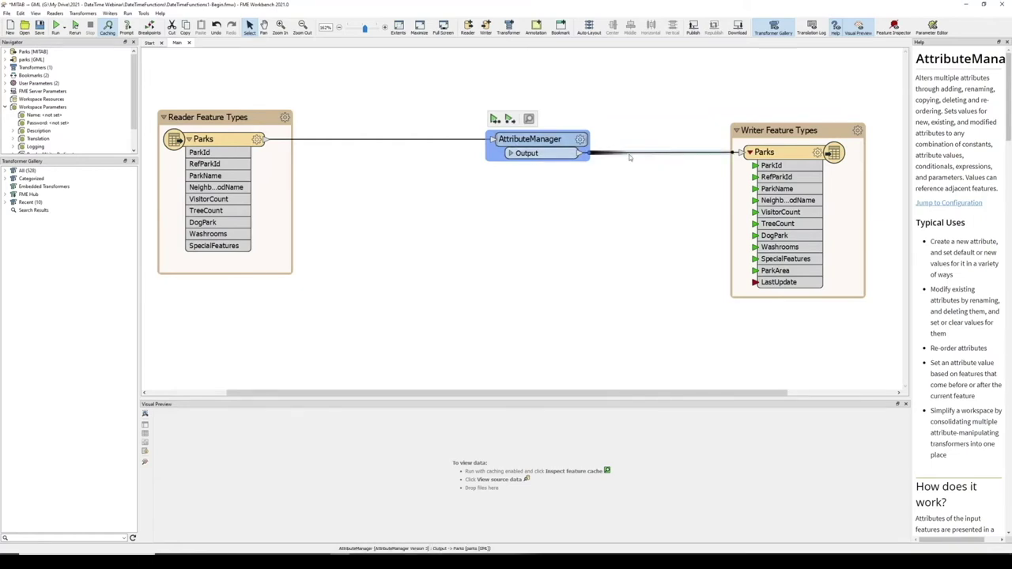
{"action": "left_click", "coordinate": [395, 140]}
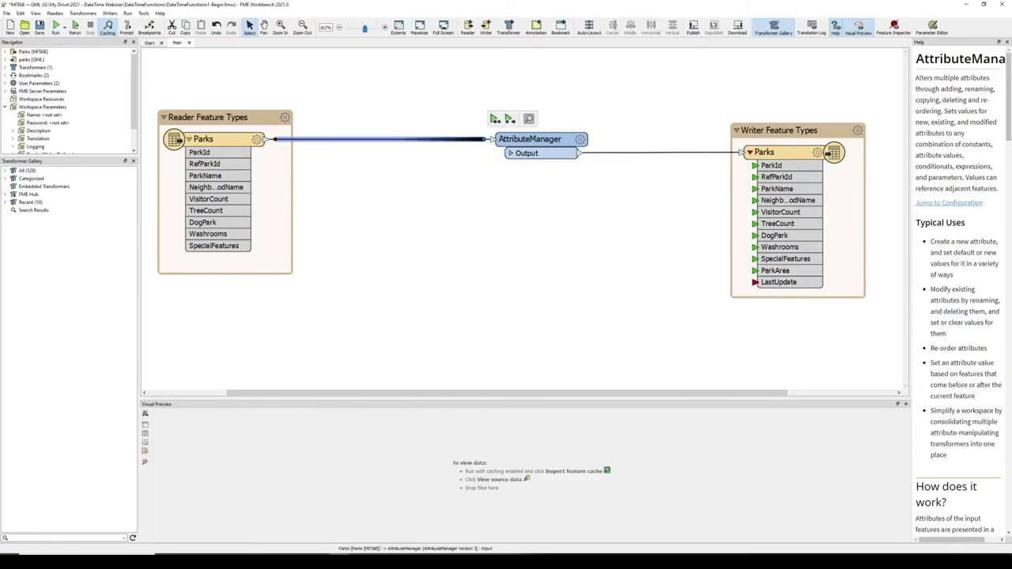
{"action": "type", "text": "dts"}
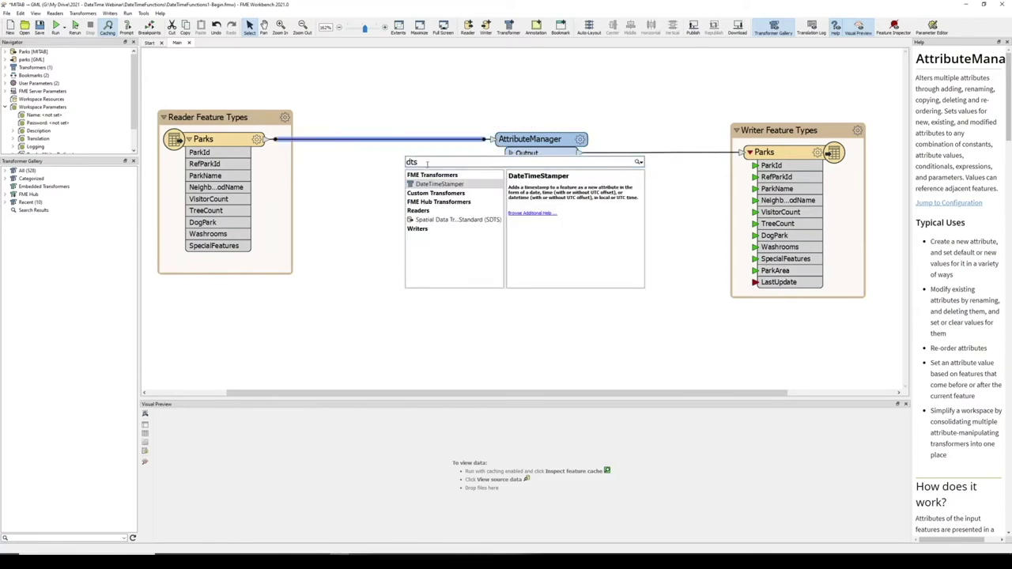
{"action": "key", "text": "Return"}
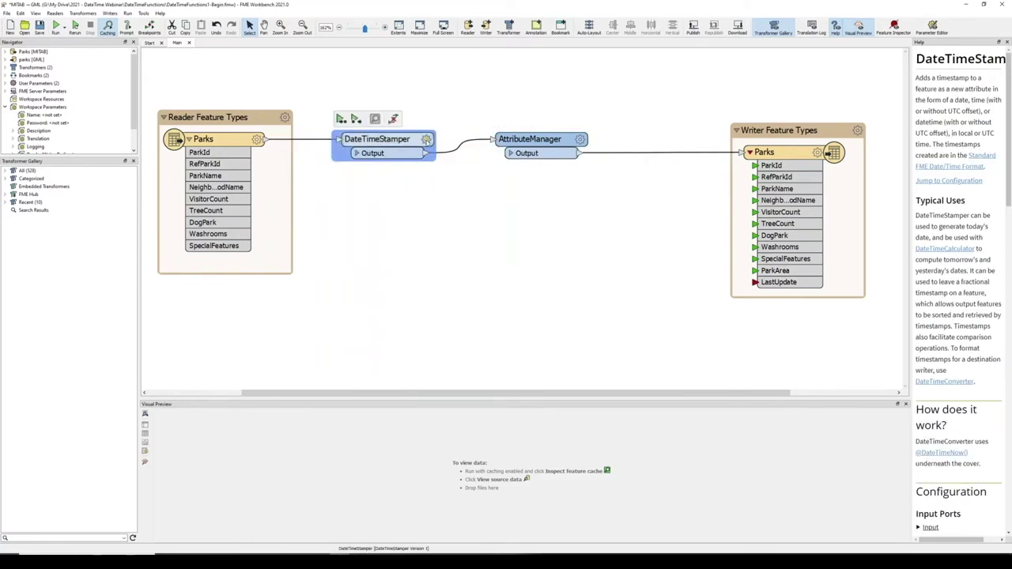
{"action": "double_click", "coordinate": [510, 291]}
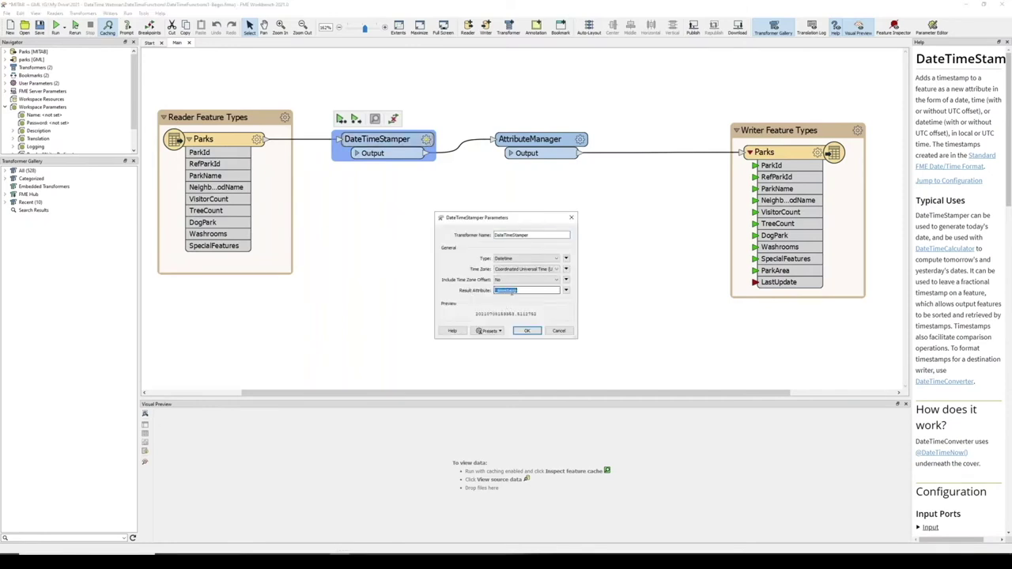
{"action": "type", "text": "LastUpdate"}
{"action": "key", "text": "Return"}
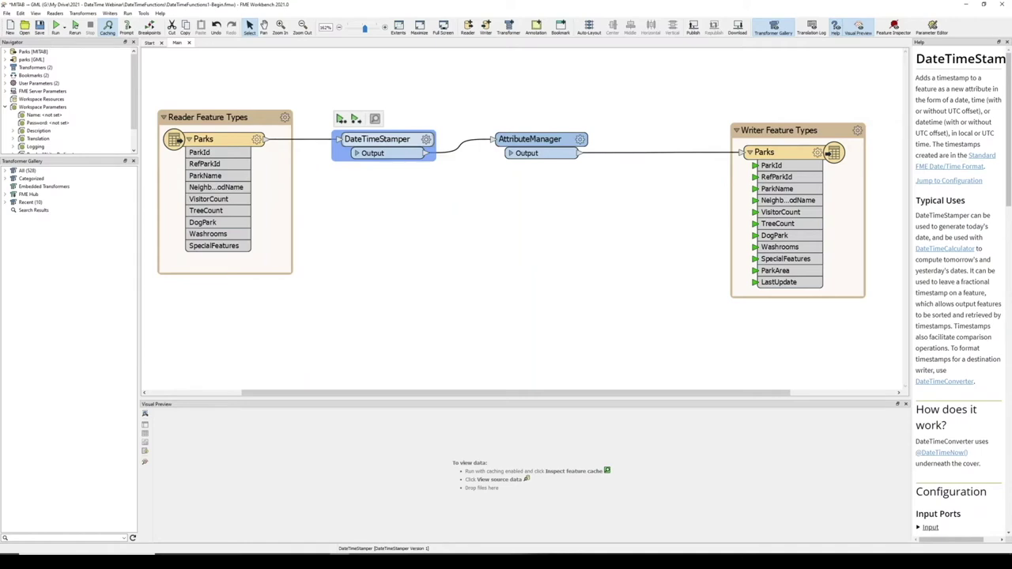
{"action": "mouse_move", "coordinate": [382, 144]}
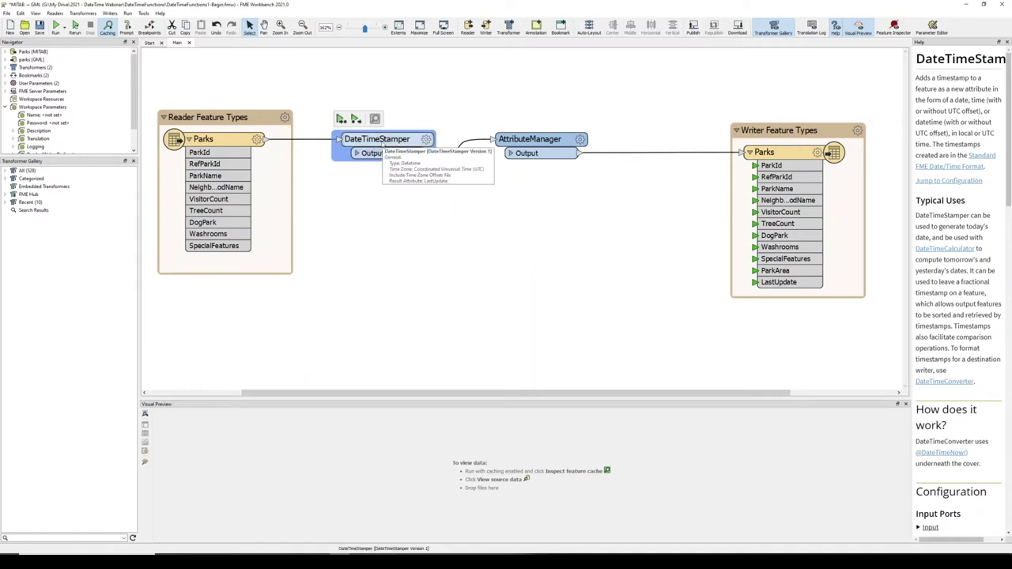
{"action": "key", "text": "Delete"}
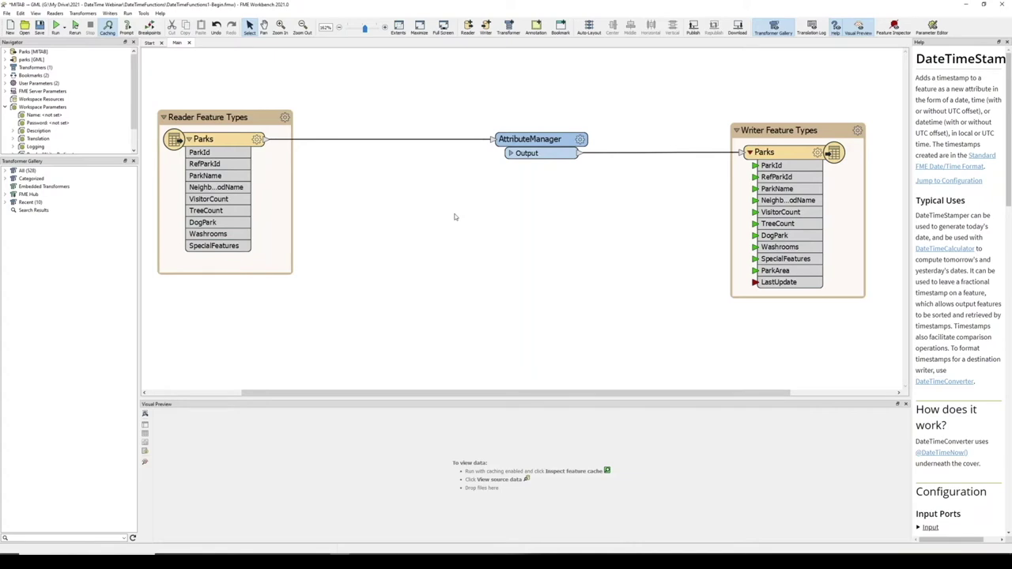
Step: Add a LastUpdate output attribute in the AttributeManager and open the Text Editor for its value
{"action": "left_click", "coordinate": [579, 140]}
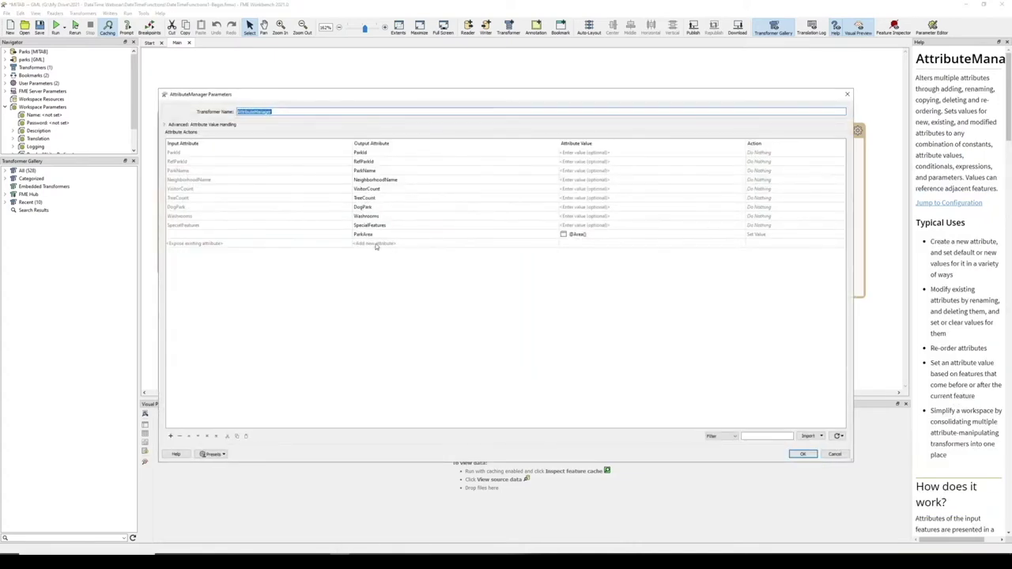
{"action": "left_click", "coordinate": [381, 244]}
{"action": "left_click_drag", "start_coordinate": [474, 98], "coordinate": [358, 85]}
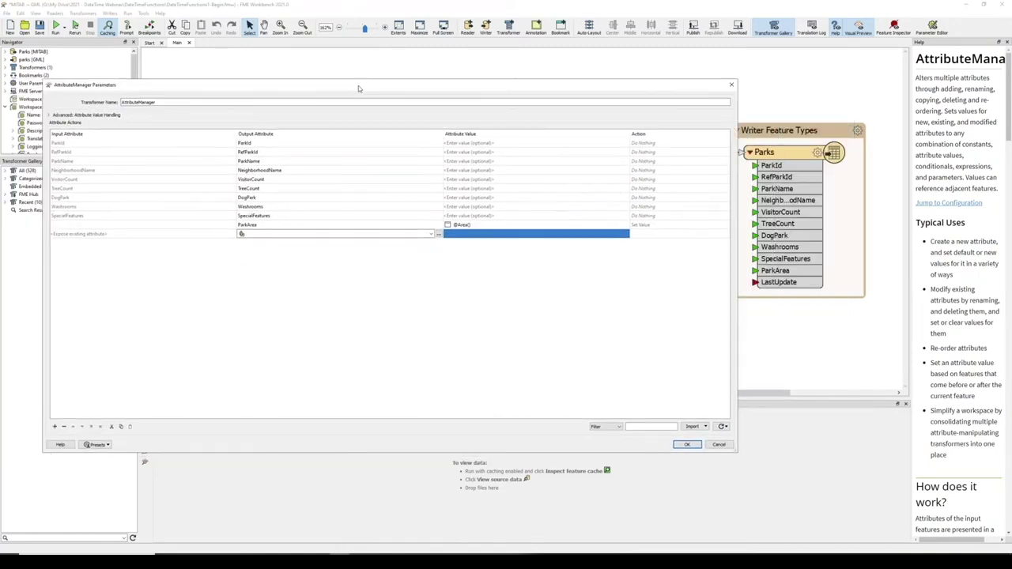
{"action": "type", "text": "La"}
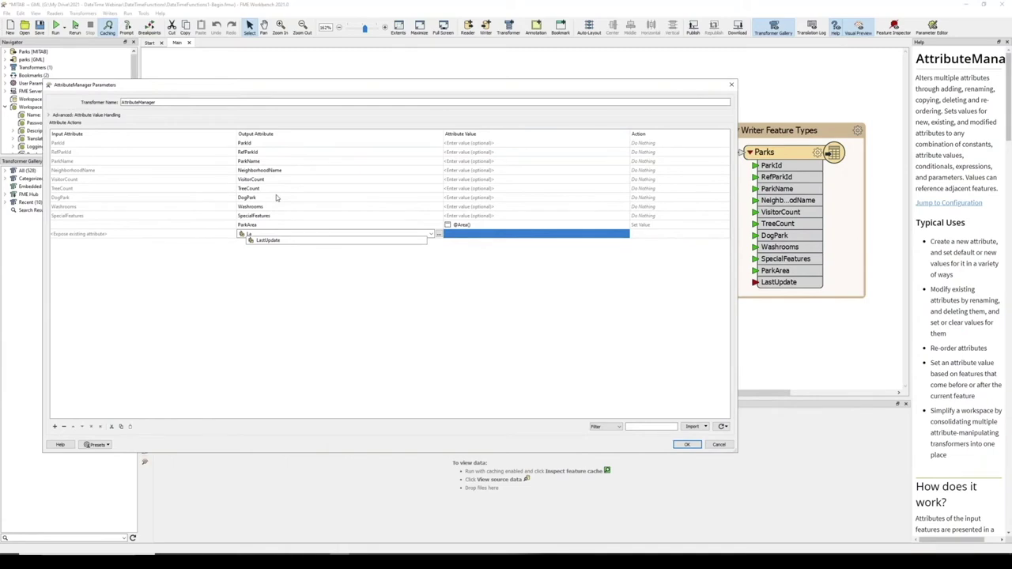
{"action": "left_click", "coordinate": [269, 241]}
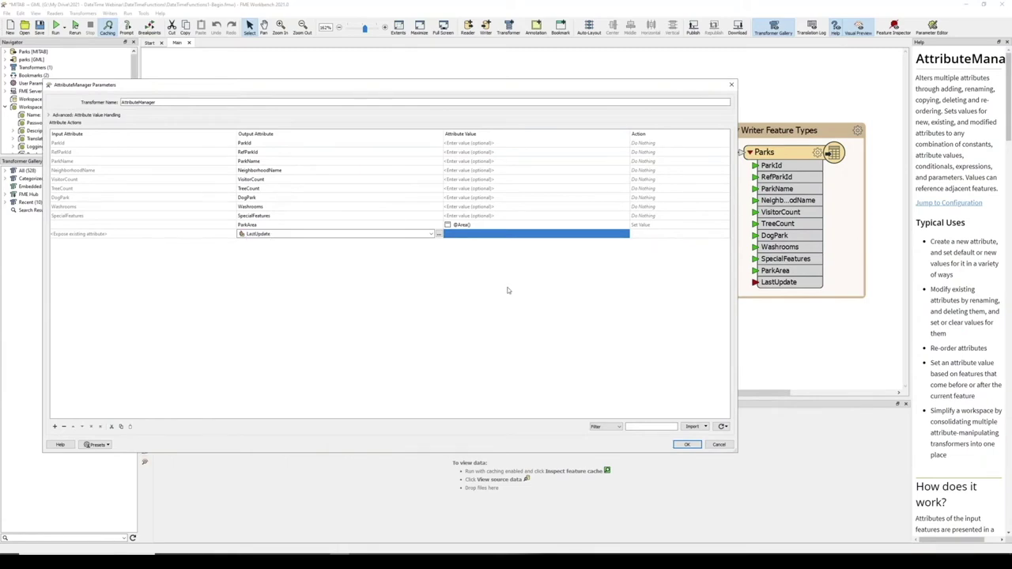
{"action": "left_click", "coordinate": [616, 235]}
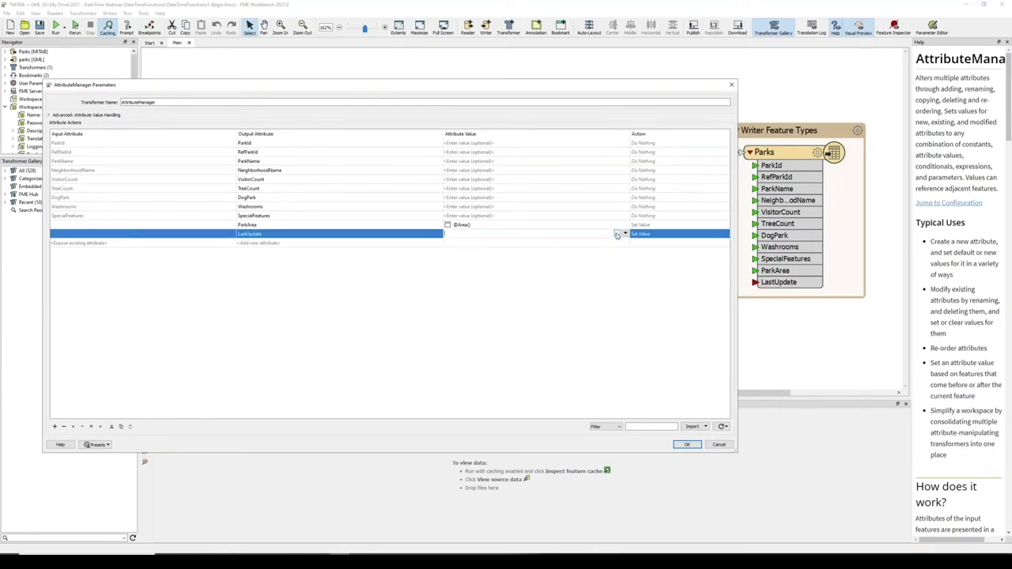
{"action": "left_click", "coordinate": [616, 235]}
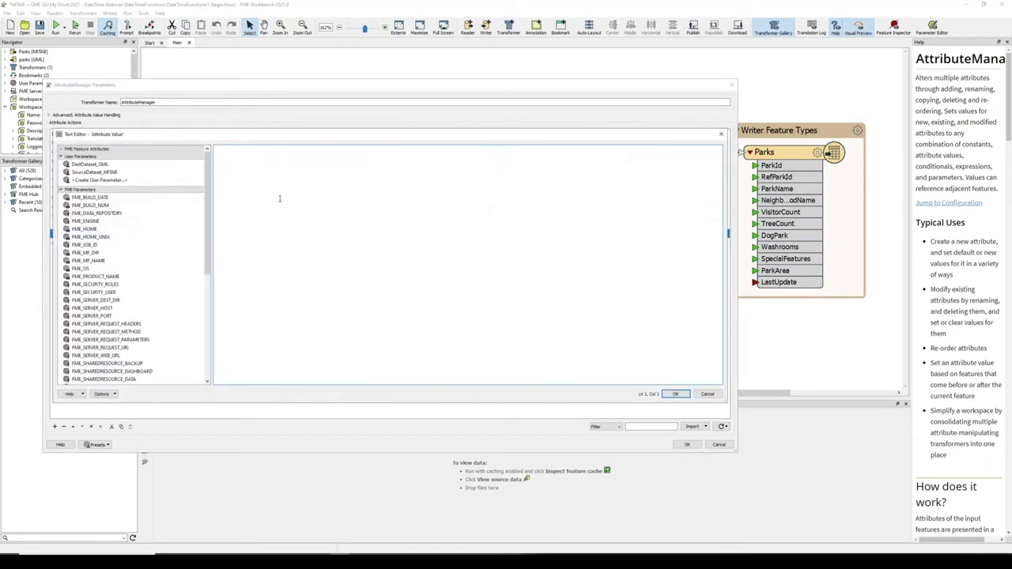
{"action": "left_click", "coordinate": [101, 164]}
{"action": "left_click", "coordinate": [101, 164]}
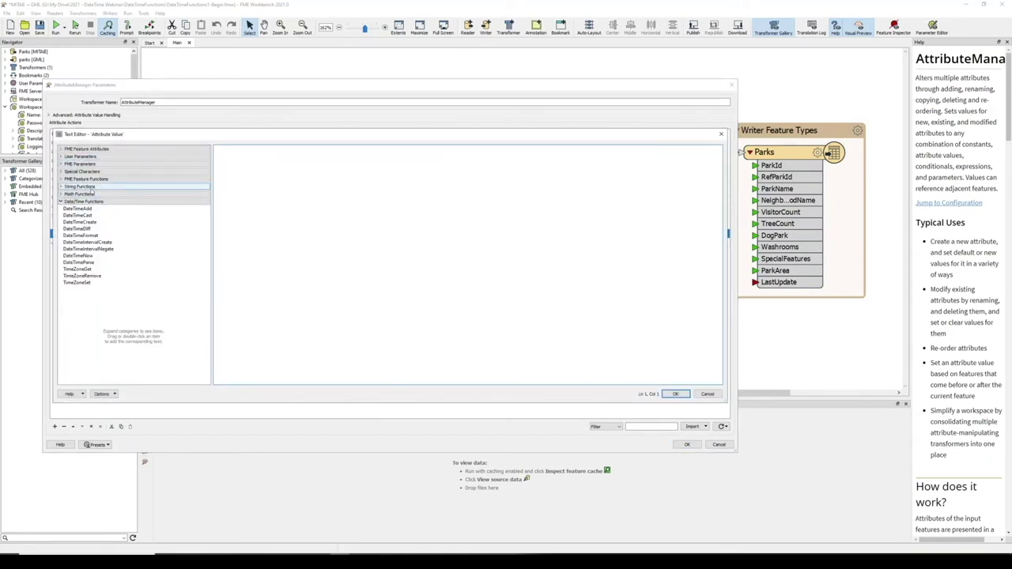
{"action": "left_click", "coordinate": [94, 180]}
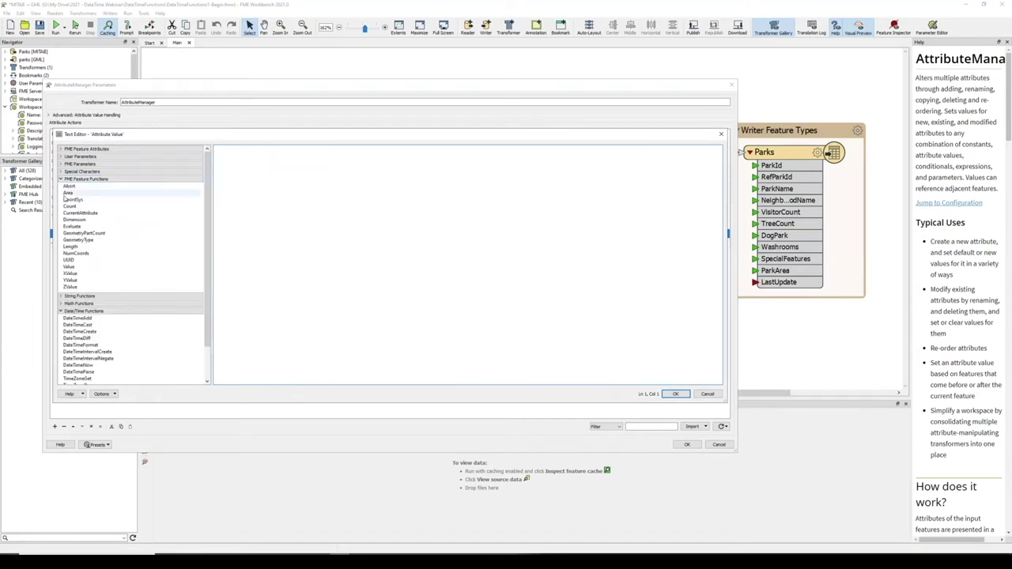
{"action": "left_click", "coordinate": [87, 179]}
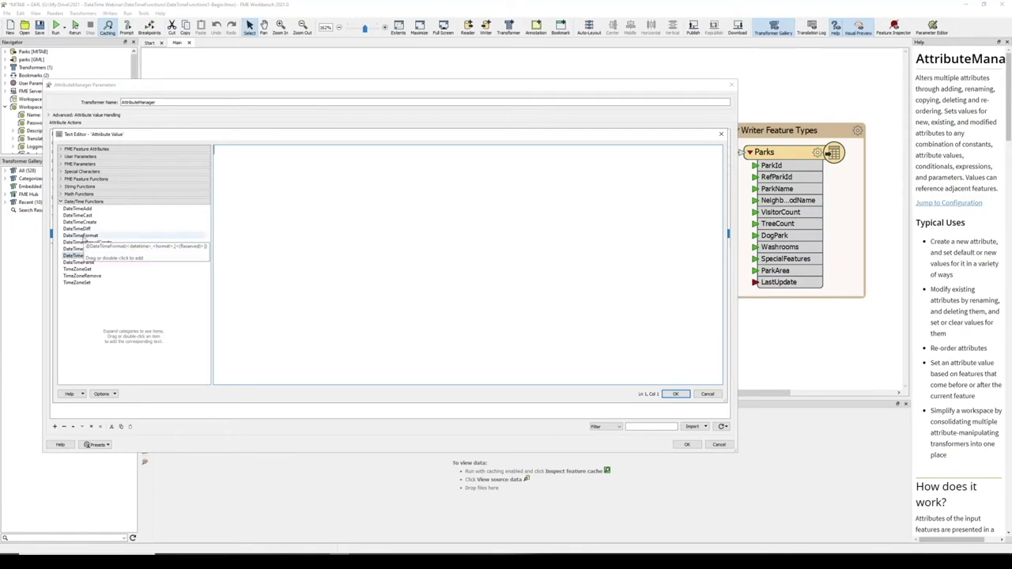
{"action": "double_click", "coordinate": [83, 236]}
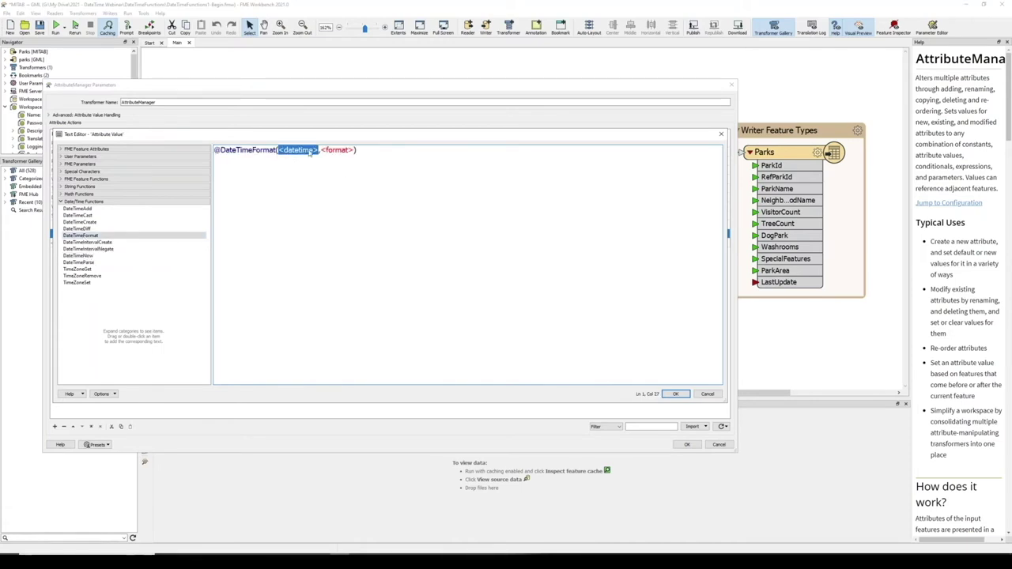
{"action": "double_click", "coordinate": [78, 257]}
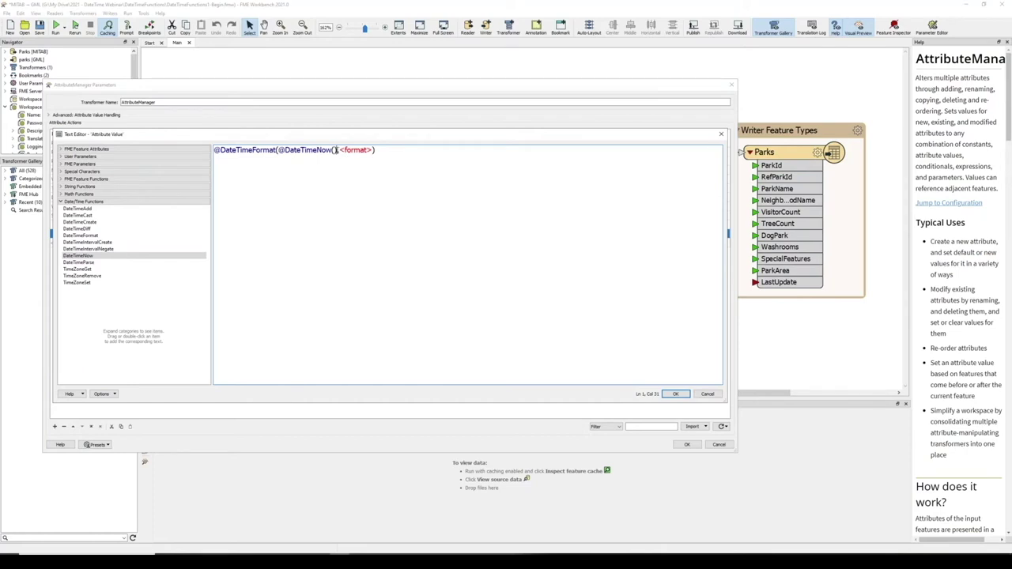
Step: Set the format argument to '%A %B %d %Y at'
{"action": "type", "text": ","}
{"action": "left_click_drag", "start_coordinate": [340, 150], "coordinate": [372, 149]}
{"action": "type", "text": "%A %B %d %Y at"}
{"action": "left_click", "coordinate": [80, 394]}
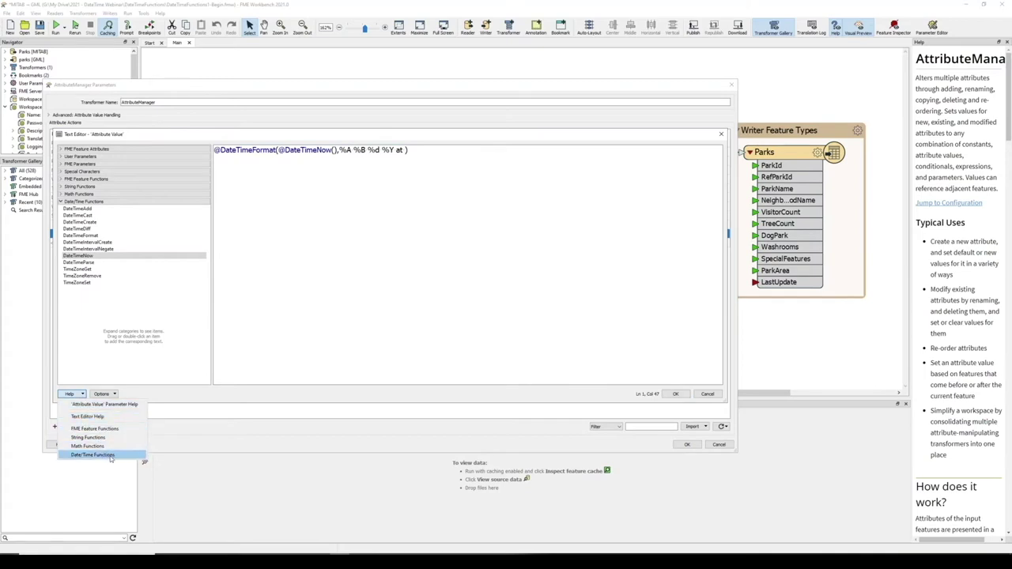
Step: Bring up the Date/Time Functions help page and scroll through its summary table of functions
{"action": "left_click", "coordinate": [111, 455]}
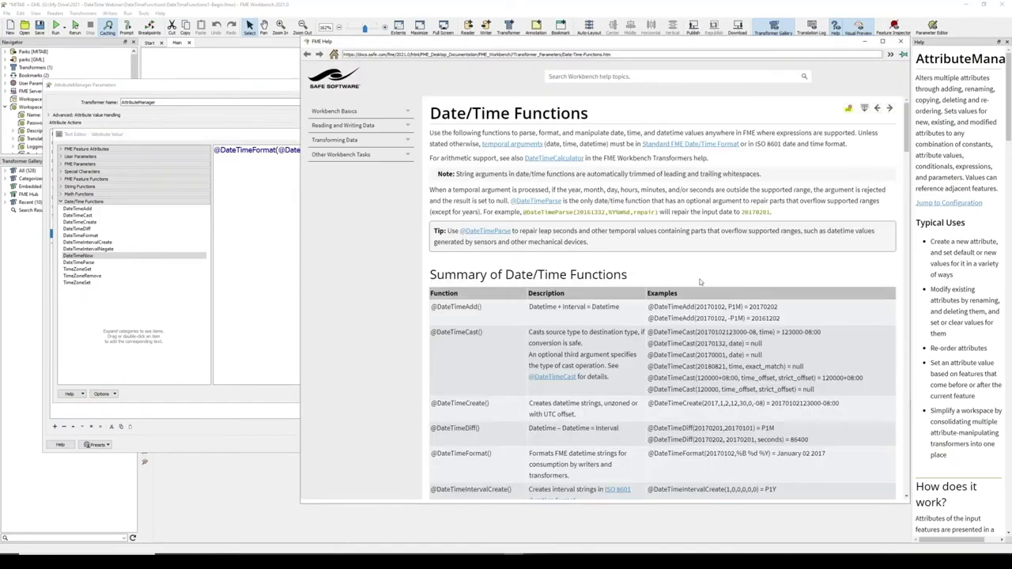
{"action": "scroll", "coordinate": [689, 265], "scroll_direction": "down", "scroll_amount": 3}
{"action": "scroll", "coordinate": [663, 301], "scroll_direction": "down", "scroll_amount": 5}
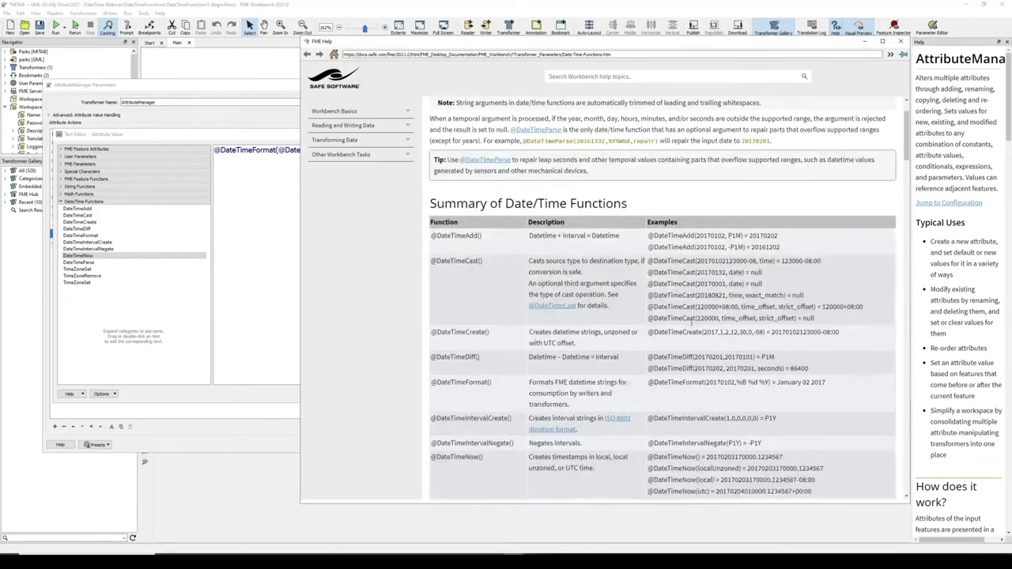
{"action": "scroll", "coordinate": [663, 300], "scroll_direction": "down", "scroll_amount": 3}
{"action": "scroll", "coordinate": [690, 324], "scroll_direction": "down", "scroll_amount": 10}
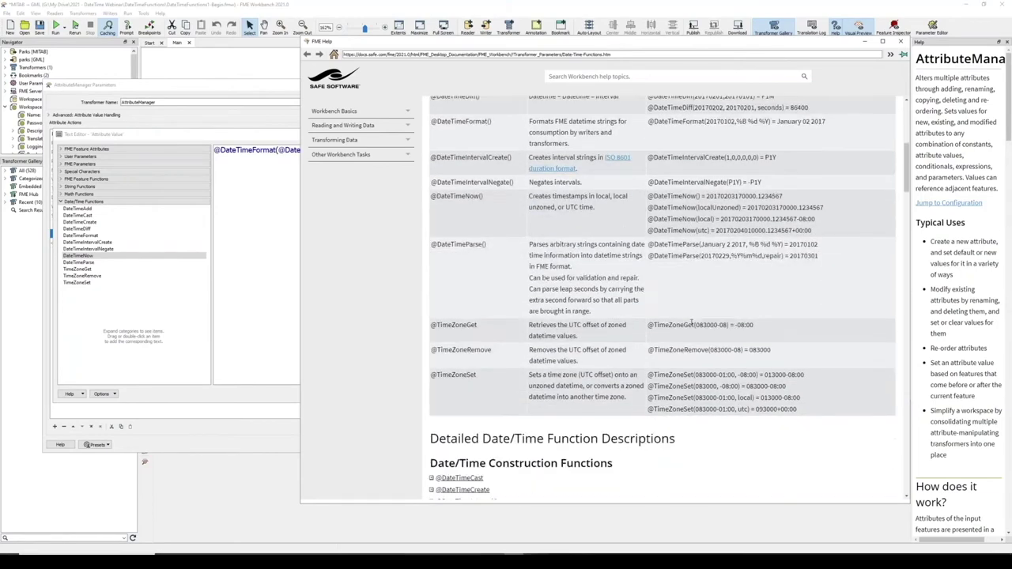
{"action": "scroll", "coordinate": [669, 298], "scroll_direction": "up", "scroll_amount": 15}
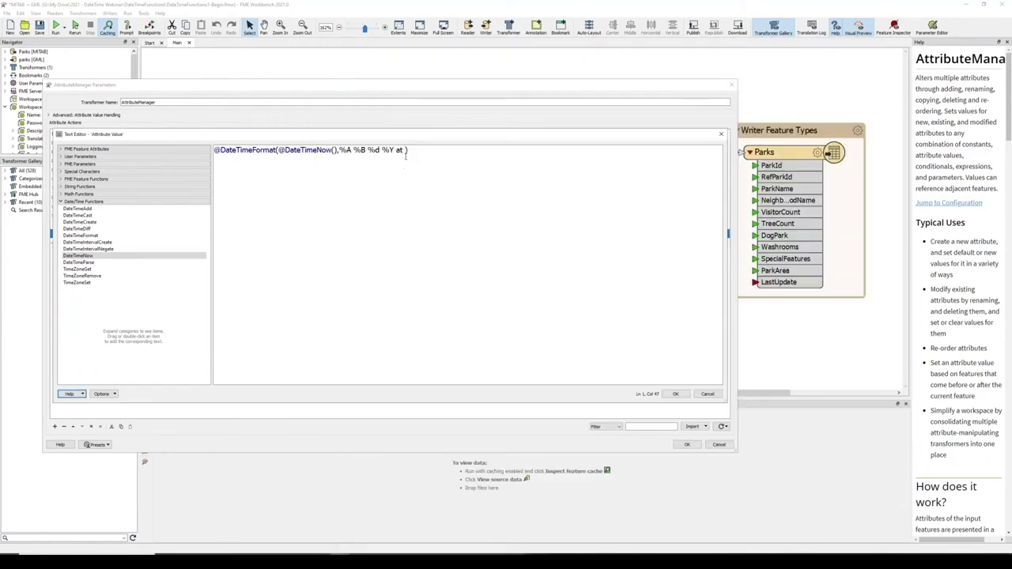
Step: Extend the LastUpdate format with the time ':%M:%S %p' after %I
{"action": "left_click", "coordinate": [413, 151]}
{"action": "type", "text": ":%MM"}
{"action": "type", "text": ":%M:"}
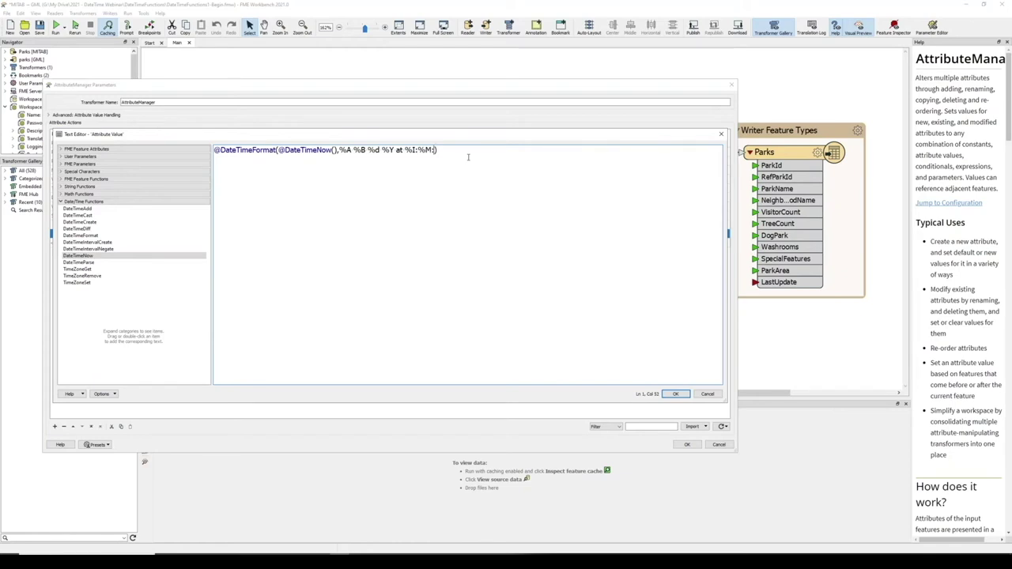
{"action": "type", "text": "%S"}
{"action": "type", "text": "S"}
{"action": "type", "text": " %p"}
{"action": "left_click", "coordinate": [60, 200]}
{"action": "left_click", "coordinate": [60, 194]}
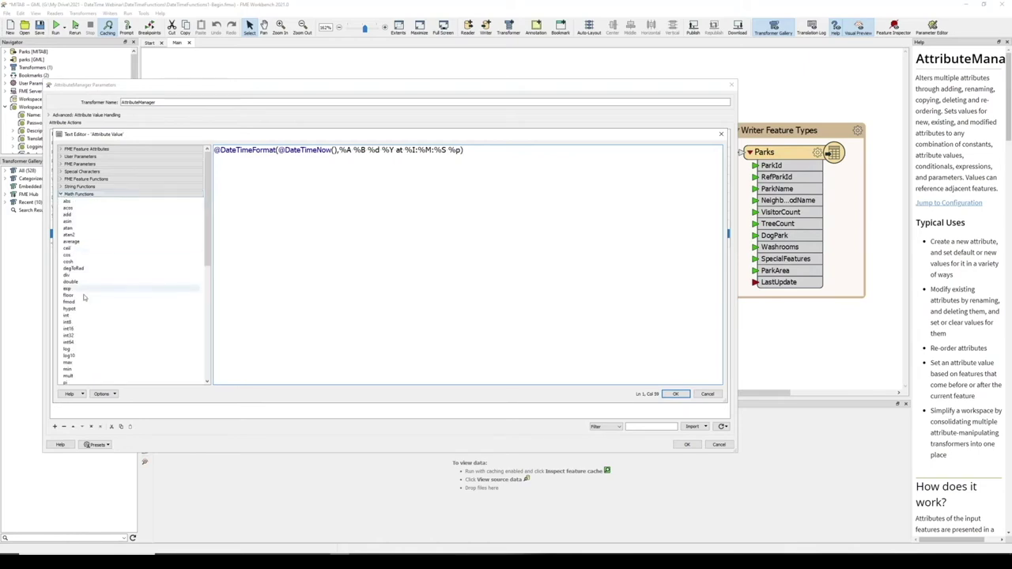
{"action": "left_click", "coordinate": [70, 316]}
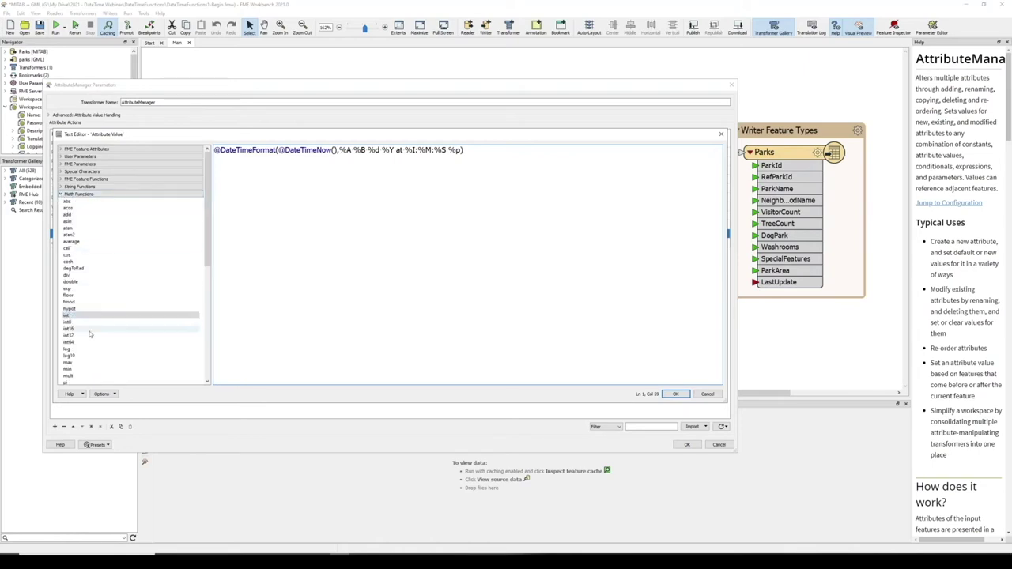
{"action": "left_click", "coordinate": [60, 194]}
{"action": "left_click", "coordinate": [60, 201]}
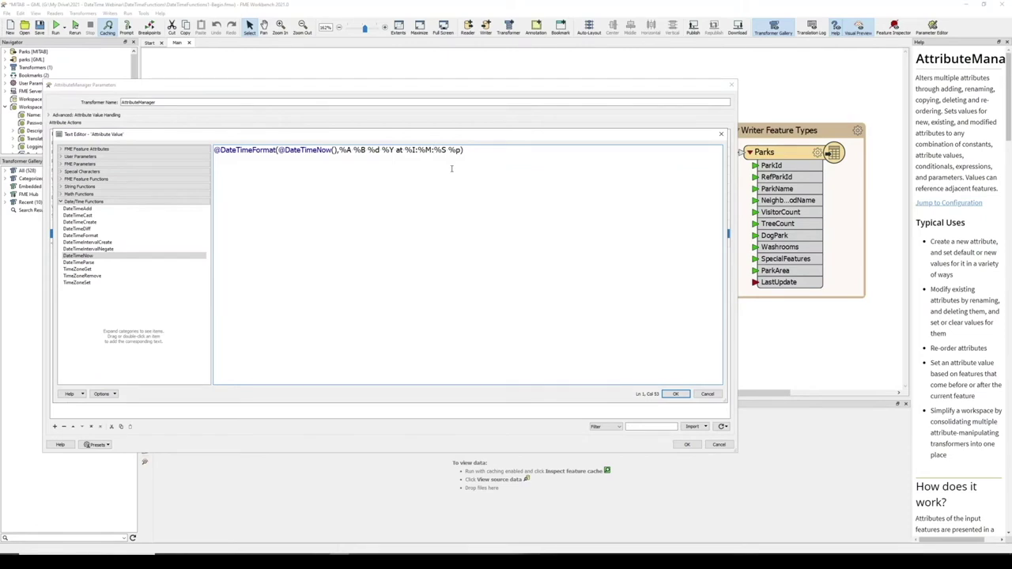
{"action": "type", "text": "@int("}
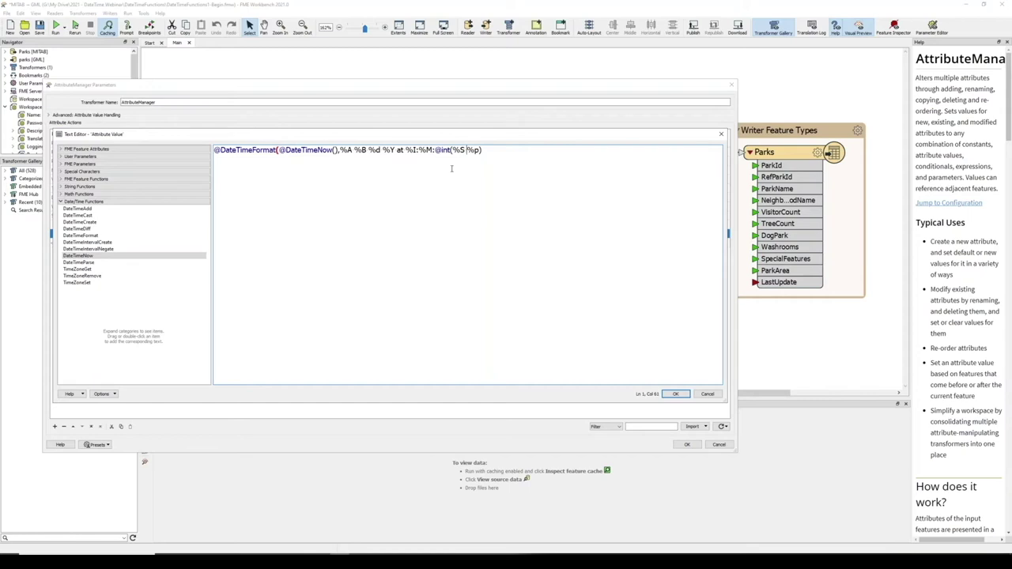
{"action": "key", "text": "Left"}
{"action": "key", "text": "Left"}
{"action": "key", "text": "BackSpace"}
{"action": "key", "text": "BackSpace"}
{"action": "key", "text": "BackSpace"}
{"action": "key", "text": "BackSpace"}
{"action": "key", "text": "BackSpace"}
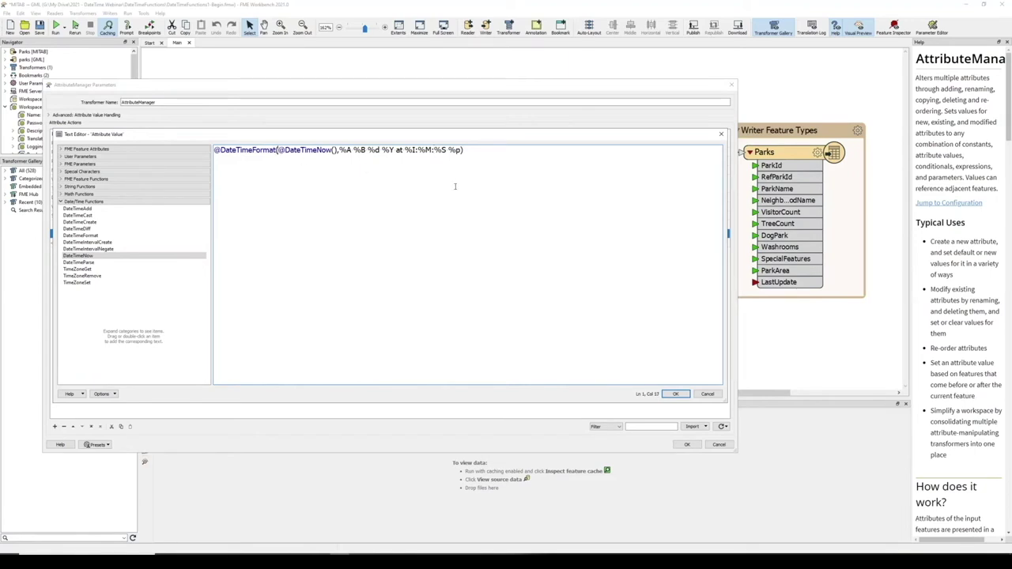
{"action": "type", "text": "@int("}
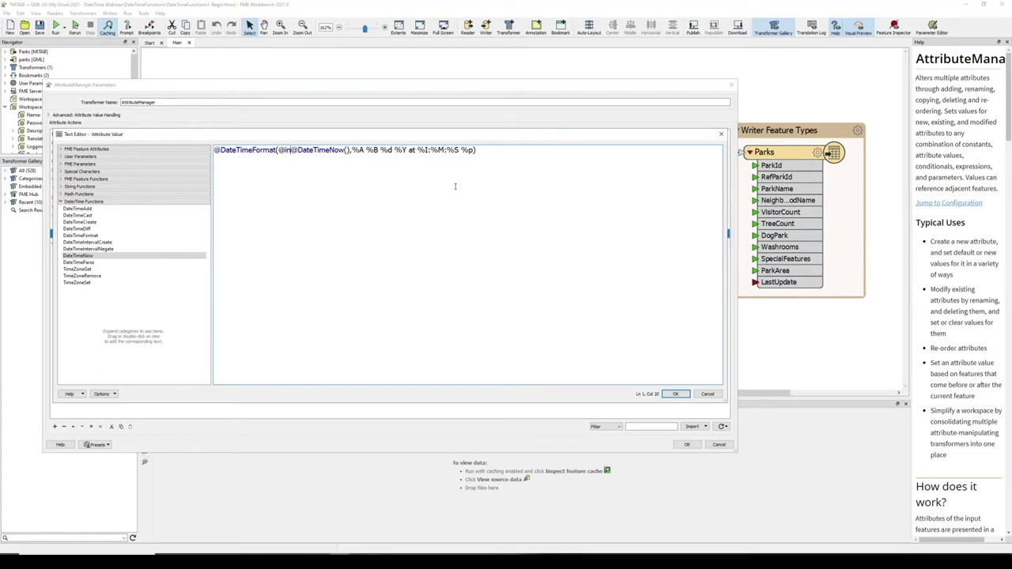
{"action": "type", "text": "("}
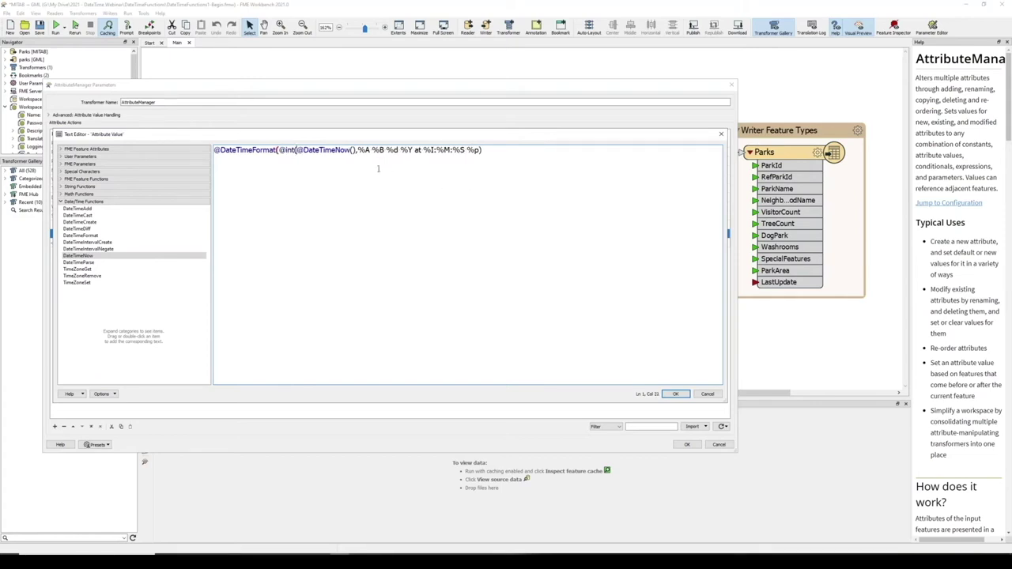
{"action": "left_click", "coordinate": [358, 150]}
{"action": "type", "text": ")"}
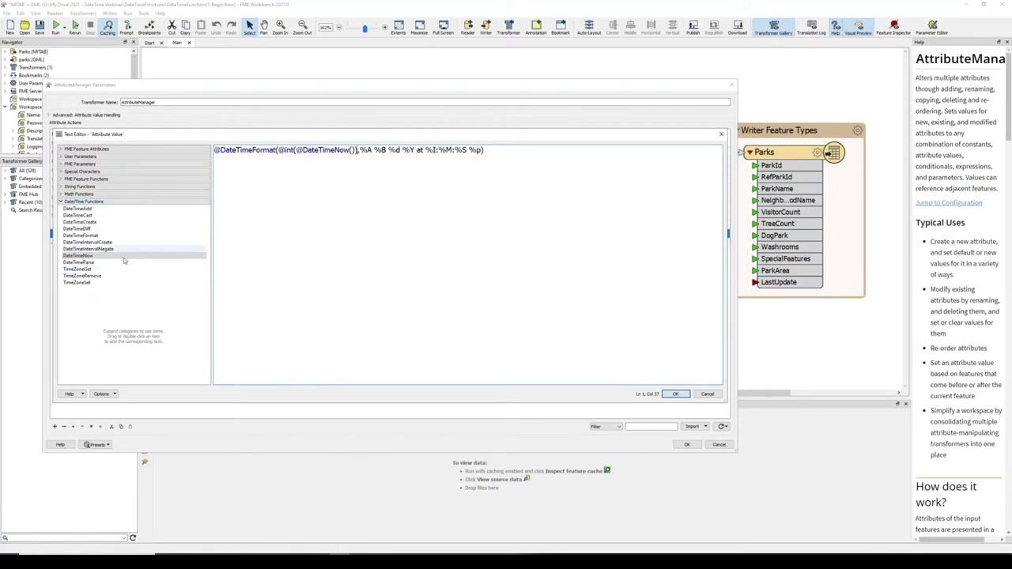
{"action": "left_click", "coordinate": [675, 394]}
{"action": "left_click", "coordinate": [687, 444]}
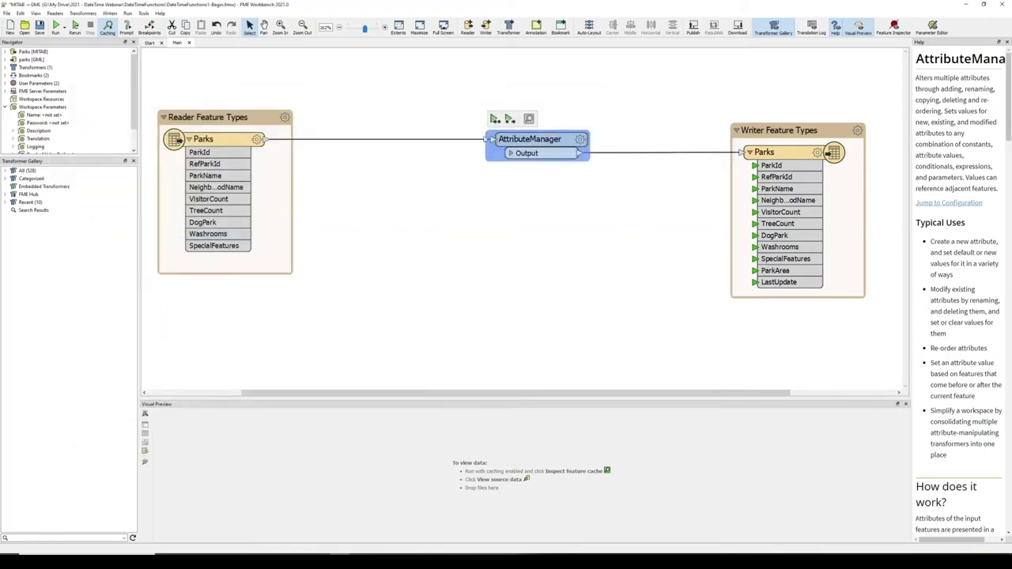
Step: Run the workspace, check LastUpdate in the 80 output features, and open the writer properties
{"action": "left_click", "coordinate": [63, 30]}
{"action": "left_click", "coordinate": [79, 43]}
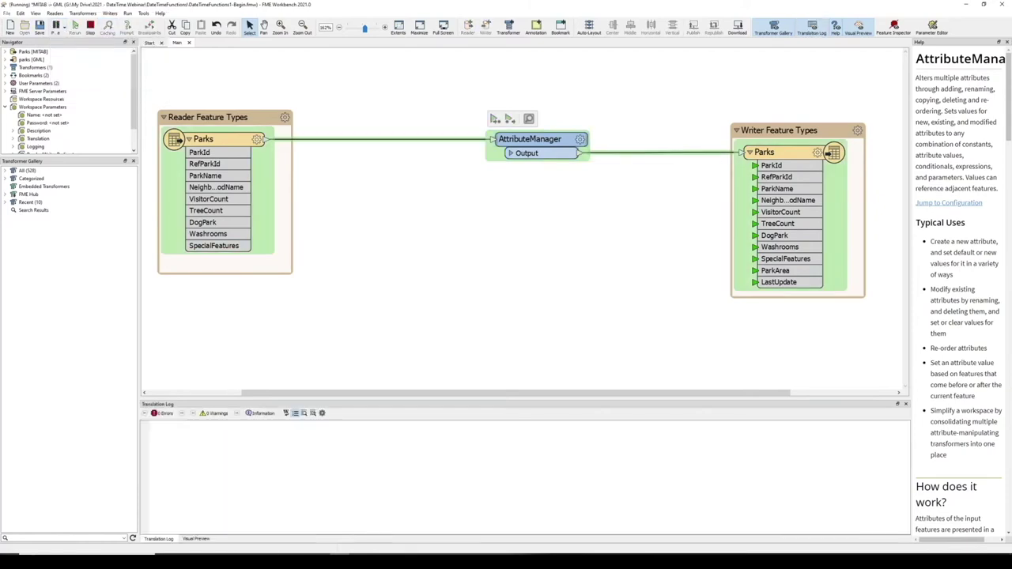
{"action": "left_click", "coordinate": [572, 153]}
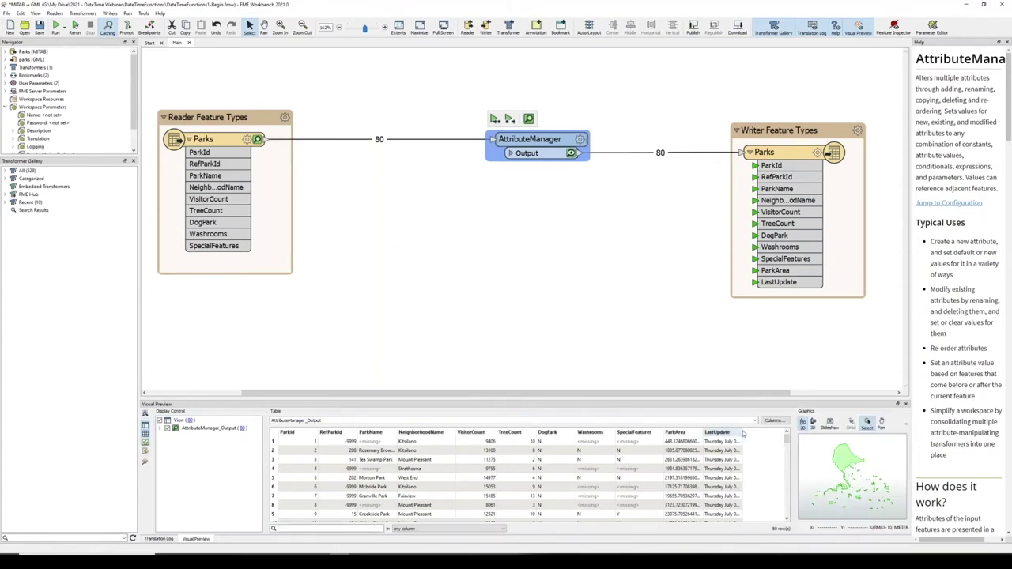
{"action": "left_click_drag", "start_coordinate": [742, 433], "coordinate": [782, 433]}
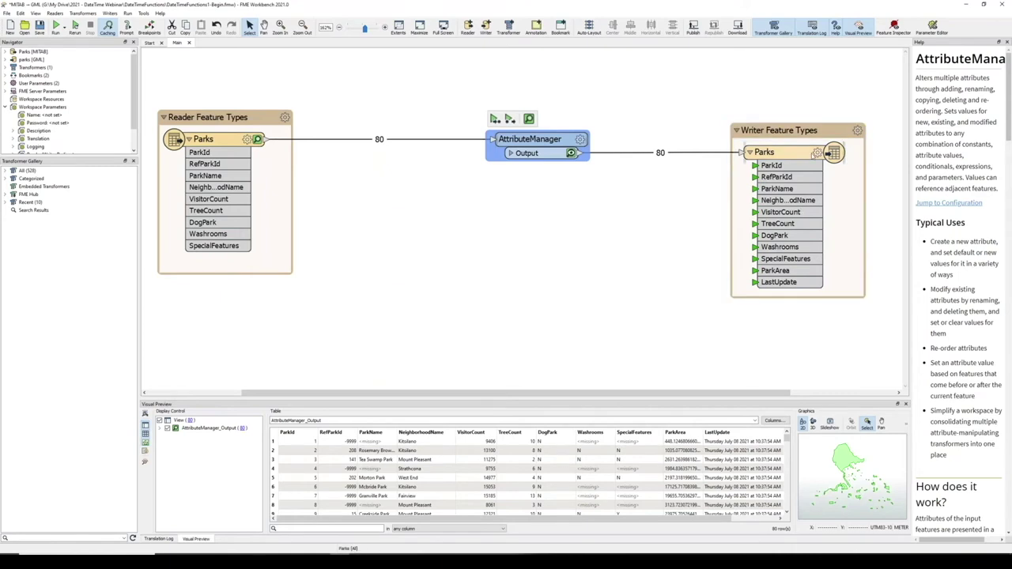
{"action": "left_click", "coordinate": [817, 152]}
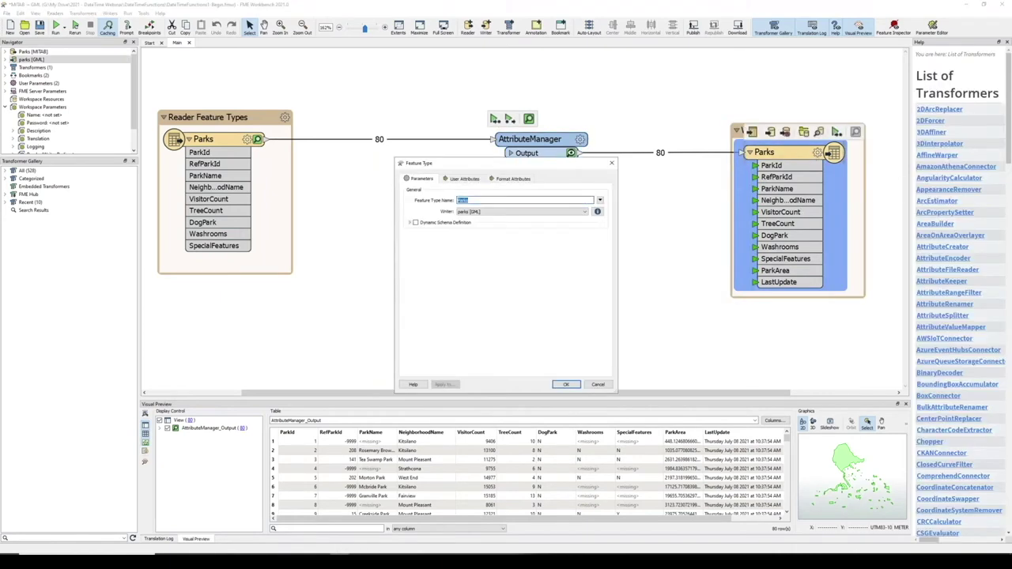
Step: View the Parks writer's user attributes, then cancel, leaving LastUpdate unchanged
{"action": "left_click", "coordinate": [463, 179]}
{"action": "left_click", "coordinate": [516, 319]}
{"action": "left_click", "coordinate": [516, 321]}
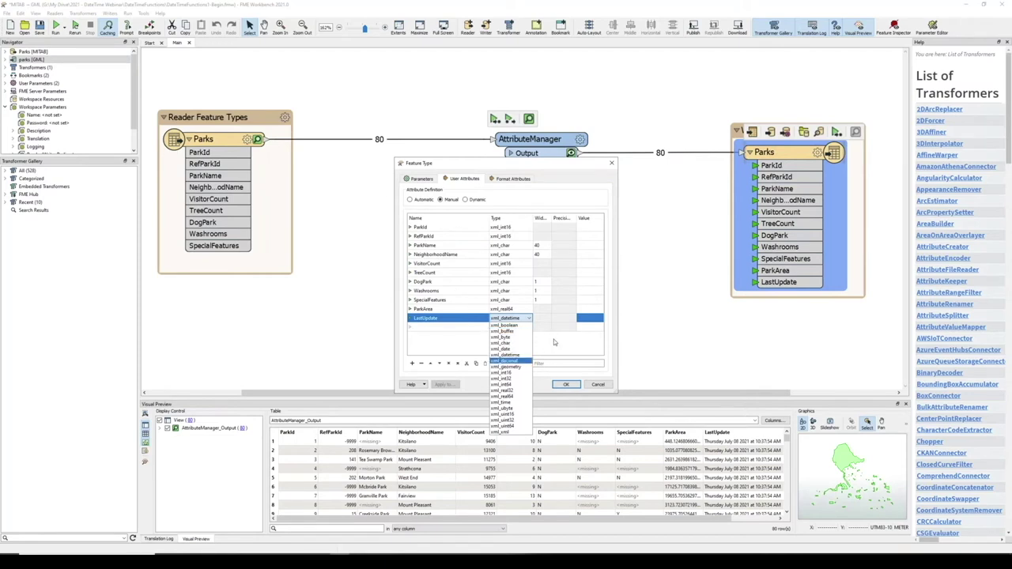
{"action": "left_click", "coordinate": [757, 454]}
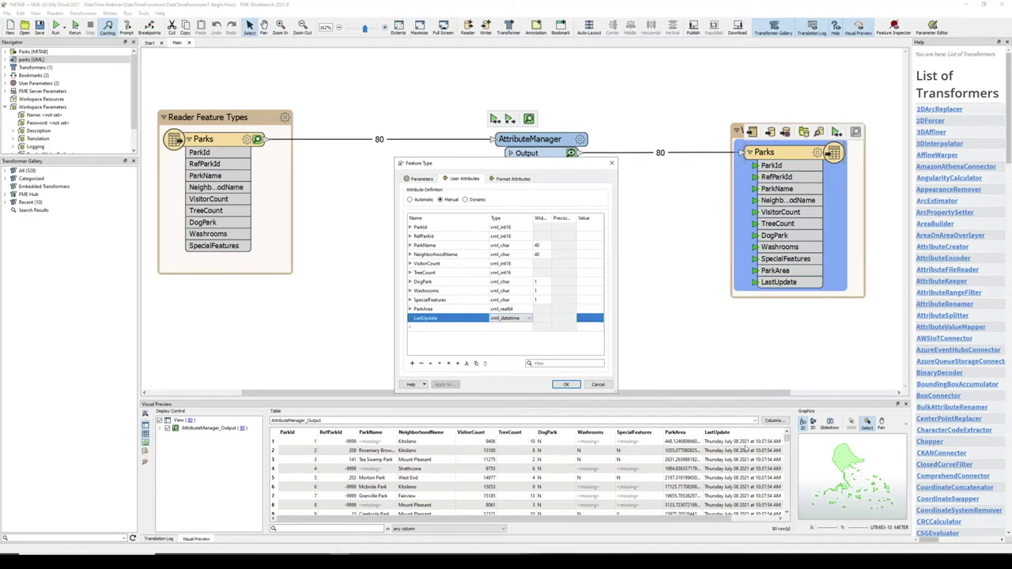
{"action": "left_click", "coordinate": [598, 384]}
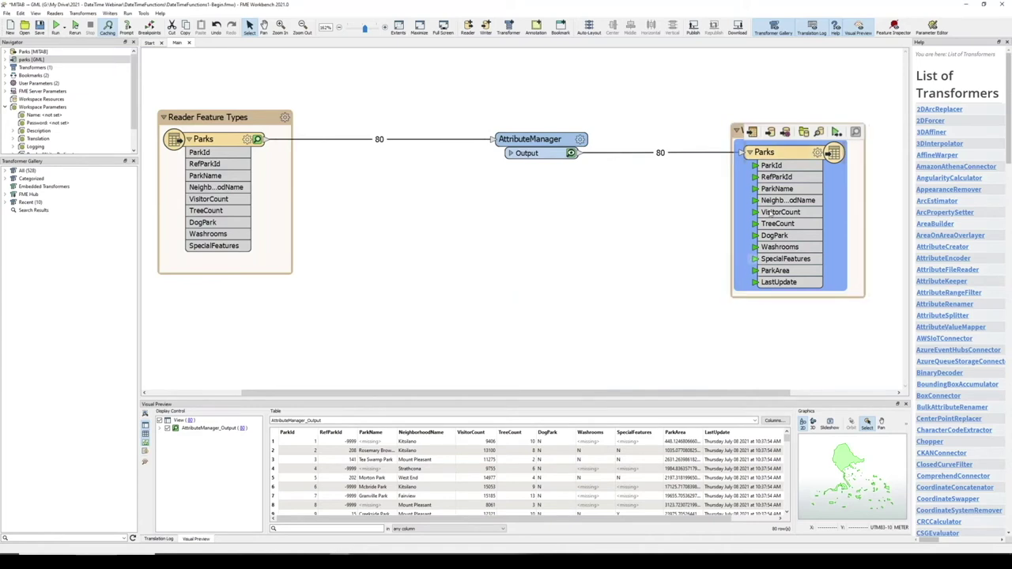
Step: In the reopened Parks writer properties, make LastUpdate an xml_char attribute with width 64
{"action": "left_click", "coordinate": [817, 152]}
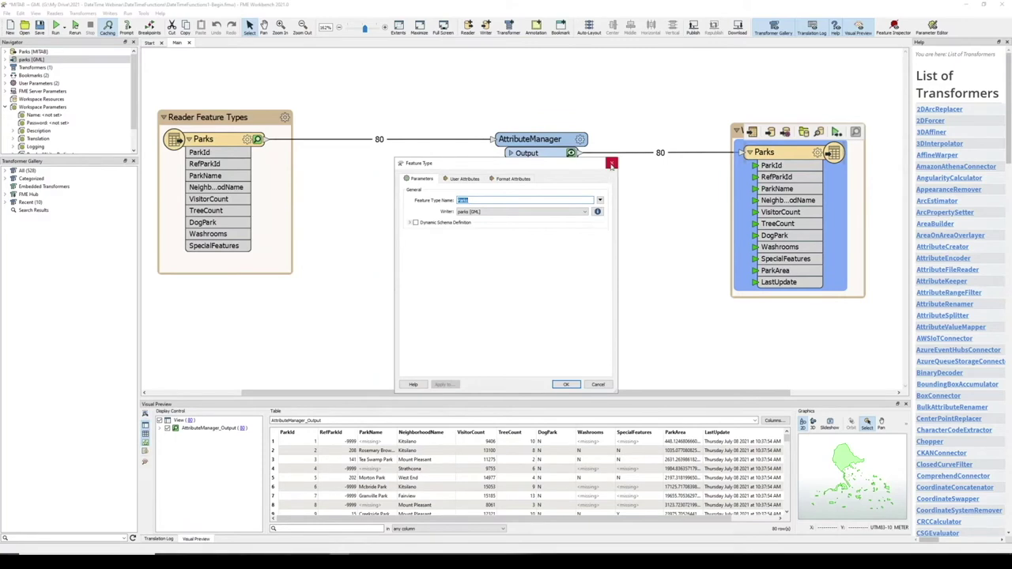
{"action": "left_click", "coordinate": [464, 179]}
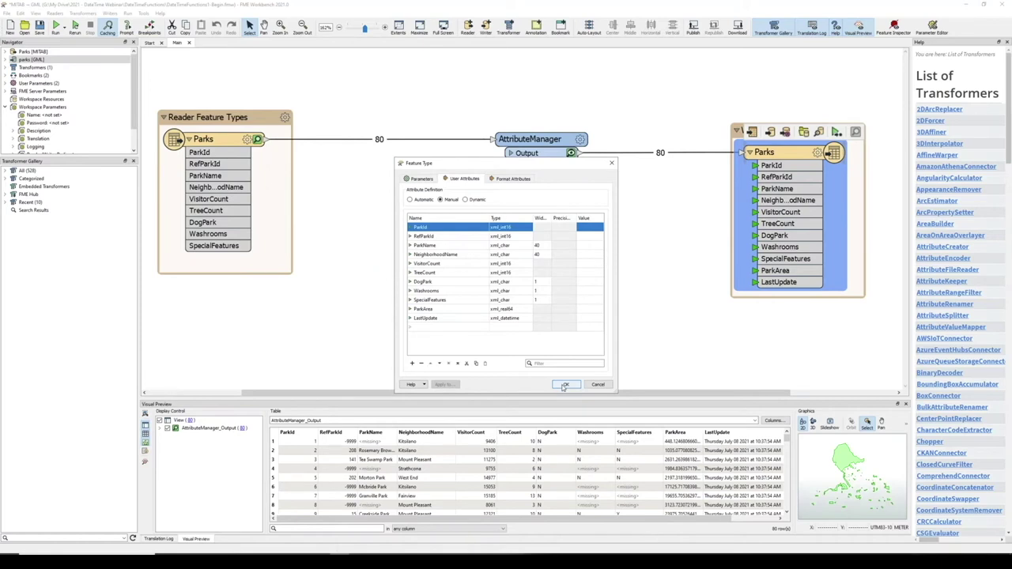
{"action": "left_click", "coordinate": [513, 319]}
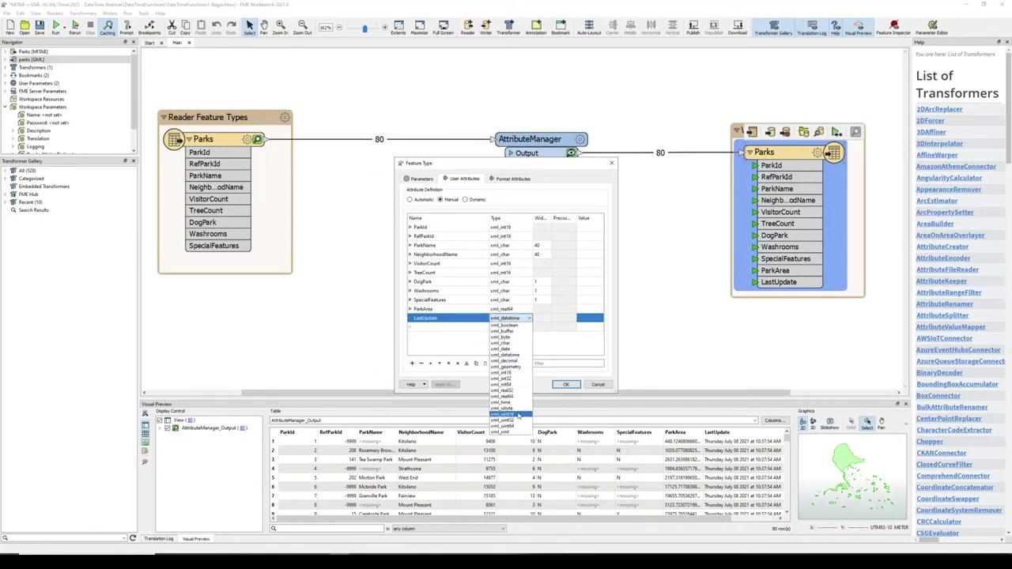
{"action": "left_click", "coordinate": [509, 344]}
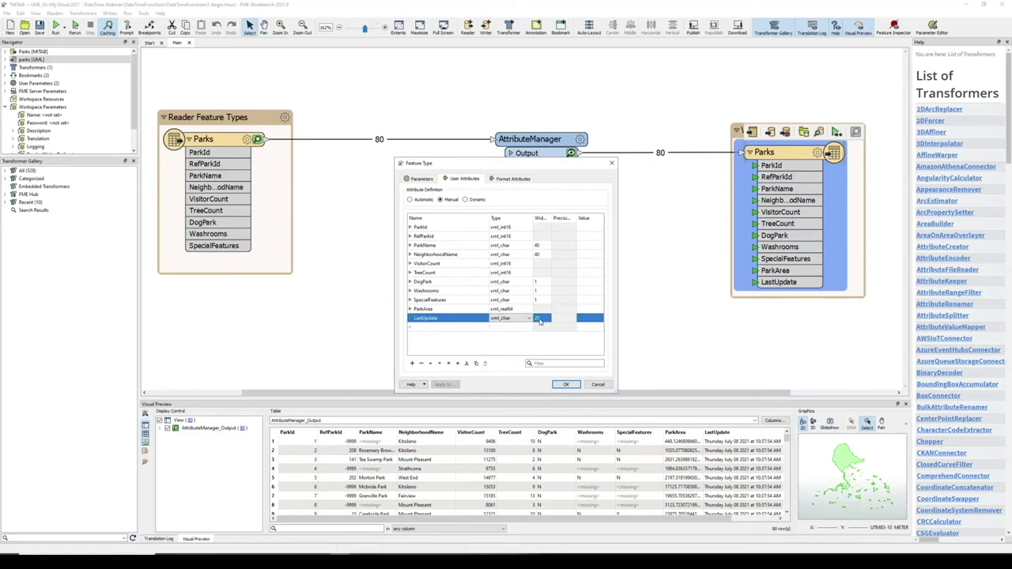
{"action": "left_click", "coordinate": [538, 318]}
{"action": "type", "text": "64"}
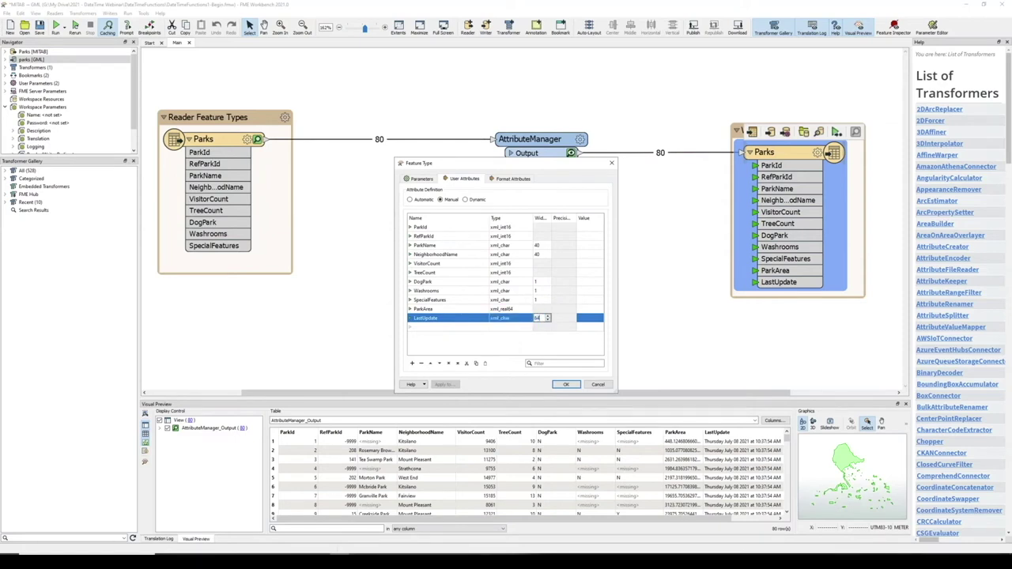
{"action": "key", "text": "Return"}
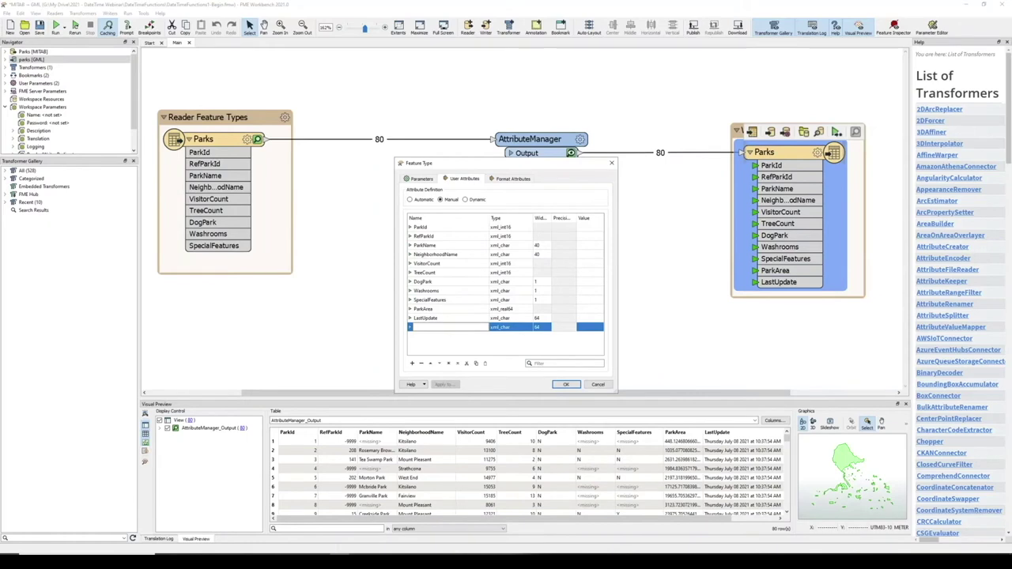
Step: Add a LastUpdateISO attribute of type xml_datetime and apply the writer changes
{"action": "type", "text": "LastUpdateISO"}
{"action": "left_click", "coordinate": [510, 326]}
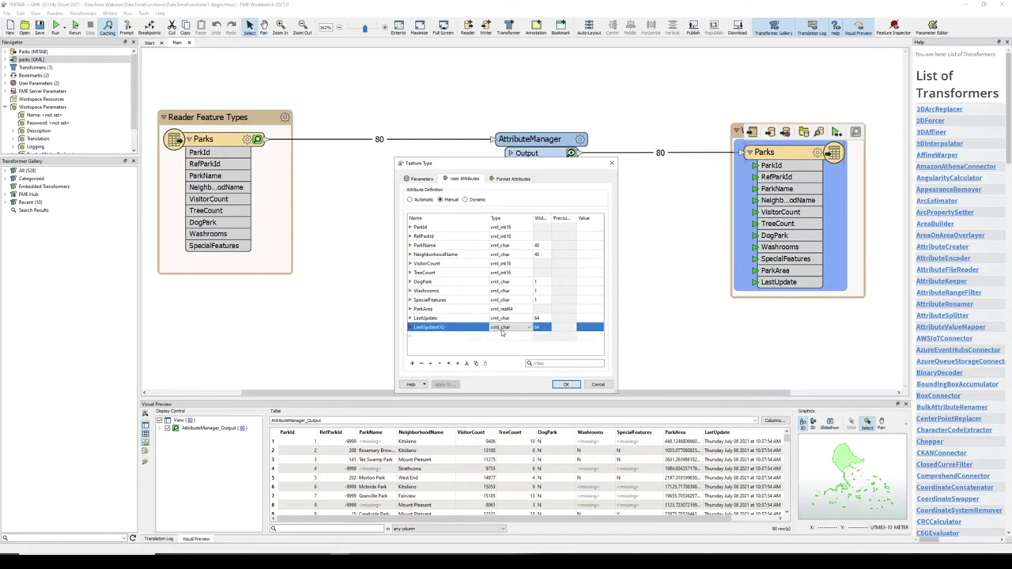
{"action": "left_click", "coordinate": [528, 326]}
{"action": "left_click", "coordinate": [506, 363]}
{"action": "left_click", "coordinate": [566, 384]}
Step: Insert a DateTimeStamper before the Parks writer with result attribute LastUpdateISO, then run the workspace
{"action": "left_click", "coordinate": [605, 156]}
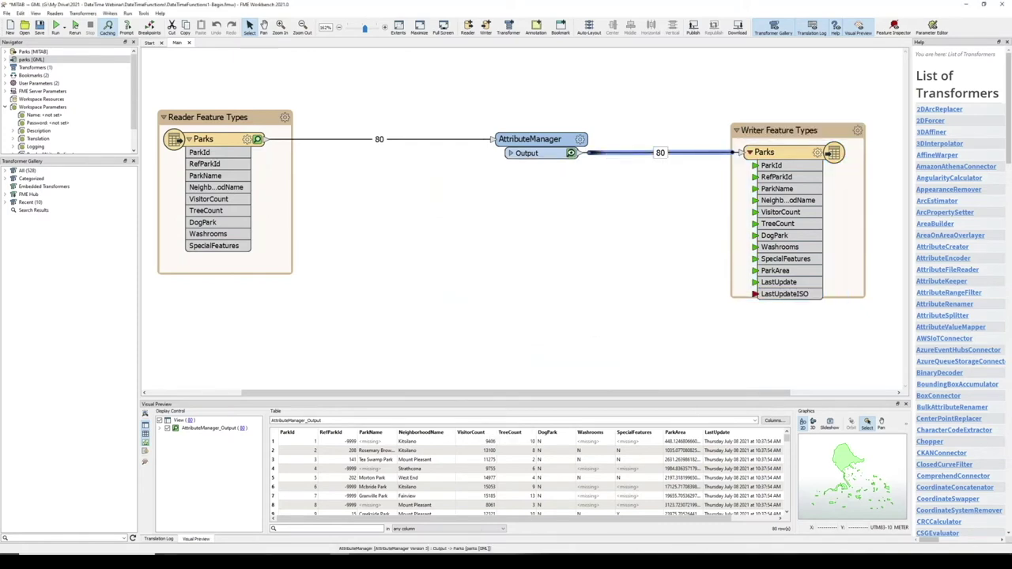
{"action": "type", "text": "dts"}
{"action": "key", "text": "Return"}
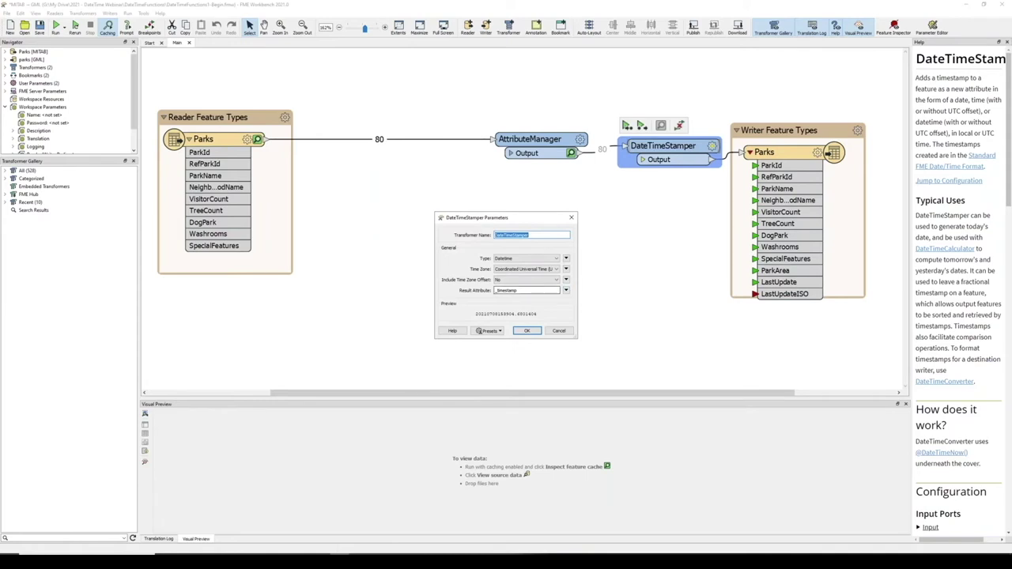
{"action": "double_click", "coordinate": [534, 290]}
{"action": "type", "text": "LastUpdateISO"}
{"action": "left_click", "coordinate": [527, 330]}
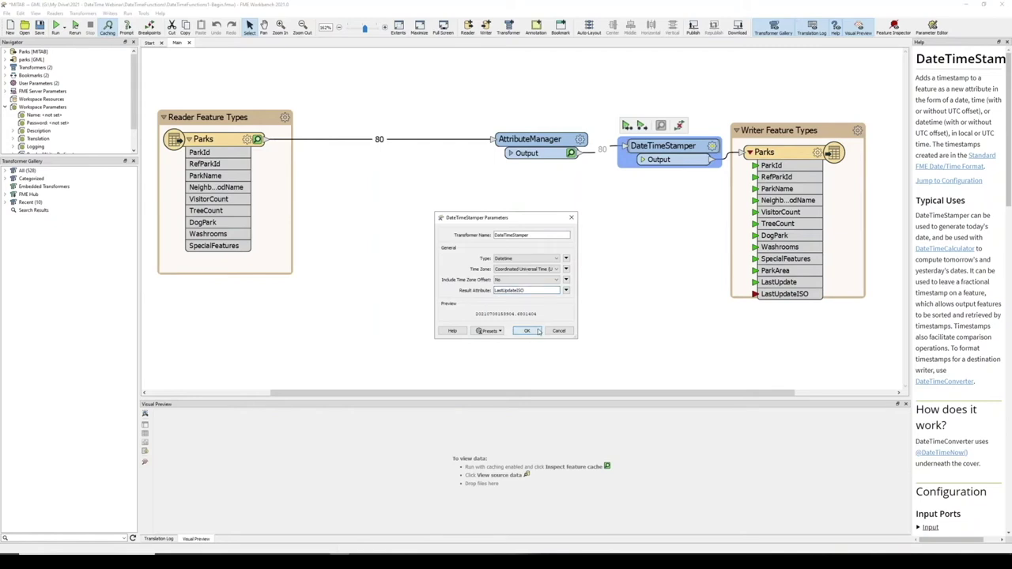
{"action": "key", "text": "ctrl+r"}
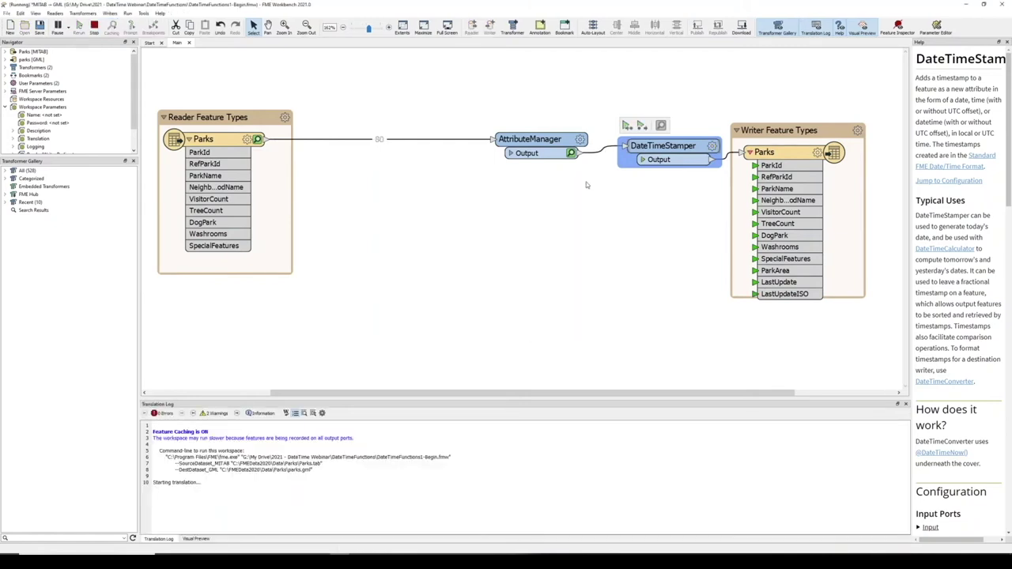
Step: Inspect the DateTimeStamper output and the written Parks features, widening the LastUpdateISO column
{"action": "left_click", "coordinate": [702, 160]}
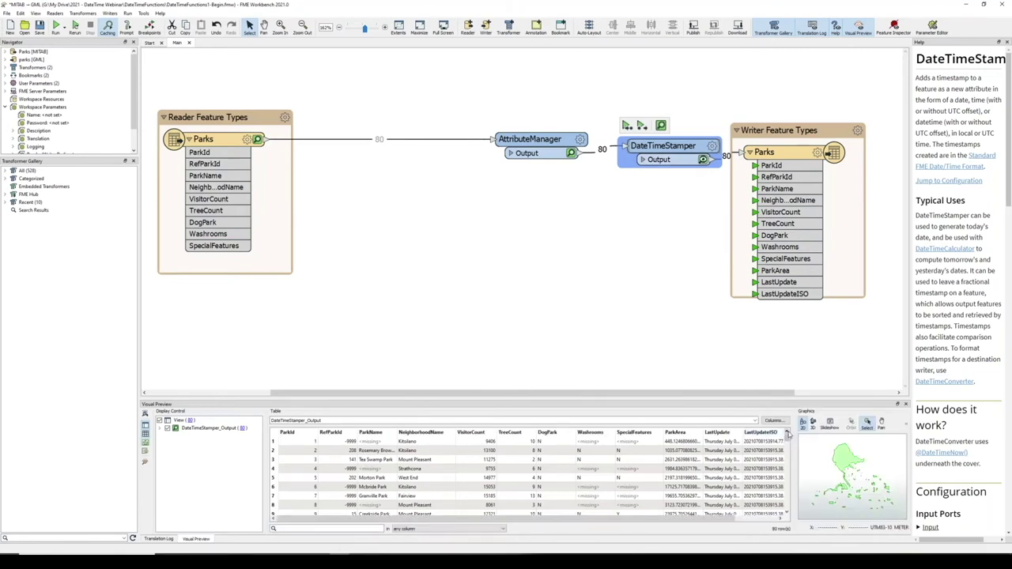
{"action": "left_click", "coordinate": [766, 442]}
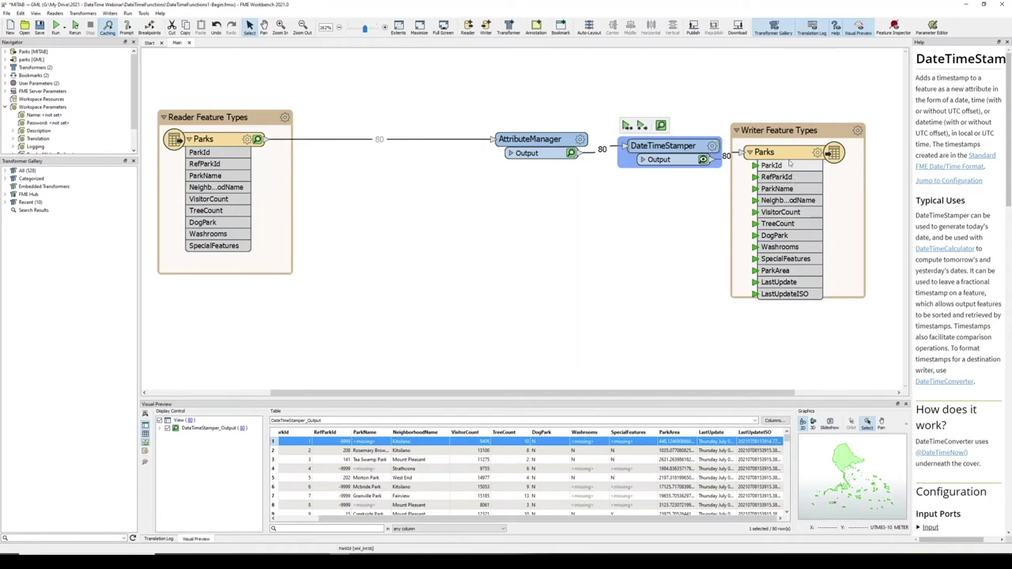
{"action": "left_click", "coordinate": [792, 154]}
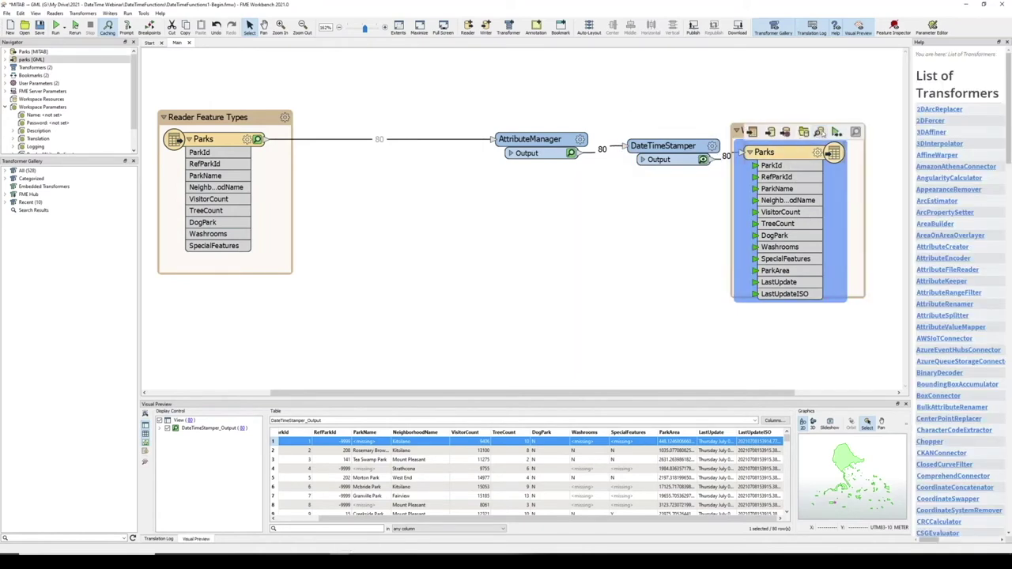
{"action": "left_click", "coordinate": [819, 131]}
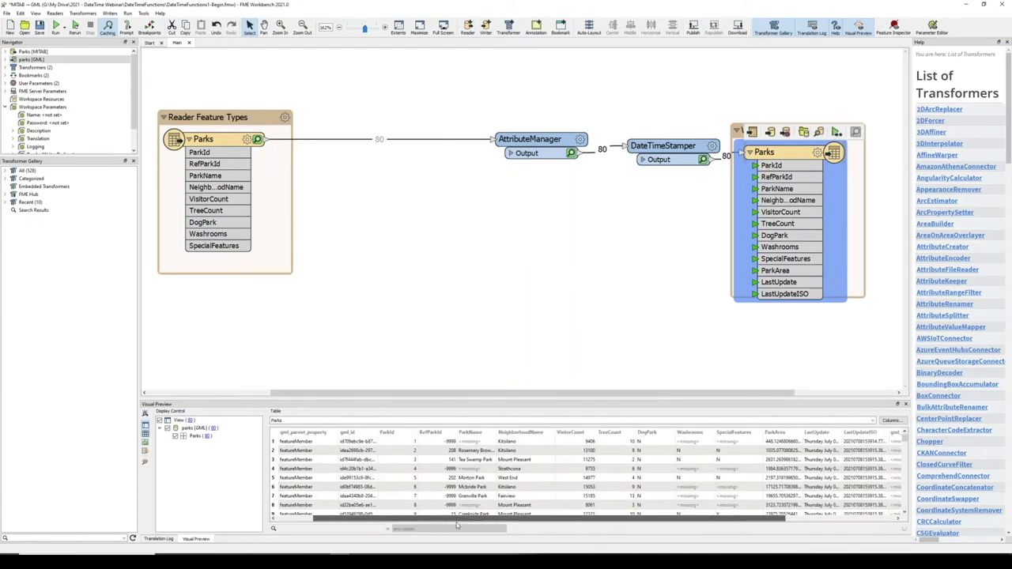
{"action": "left_click_drag", "start_coordinate": [456, 523], "coordinate": [584, 529]}
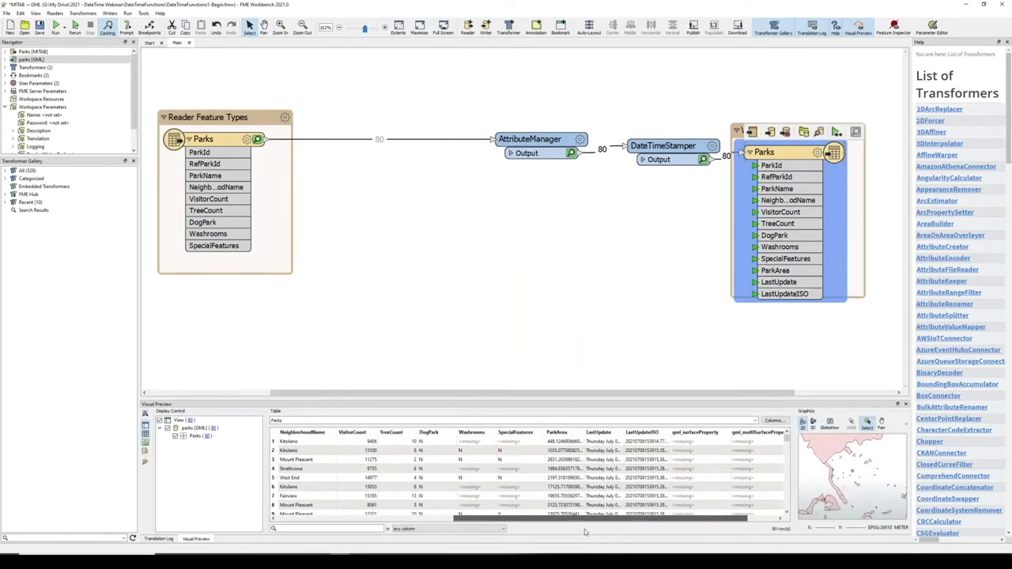
{"action": "left_click_drag", "start_coordinate": [671, 430], "coordinate": [733, 432]}
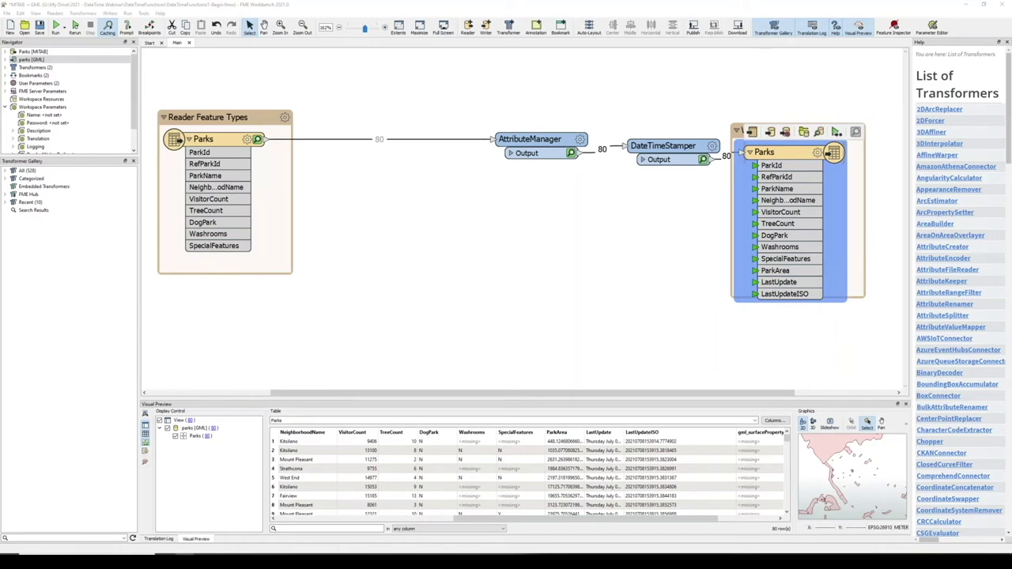
{"action": "left_click", "coordinate": [605, 269]}
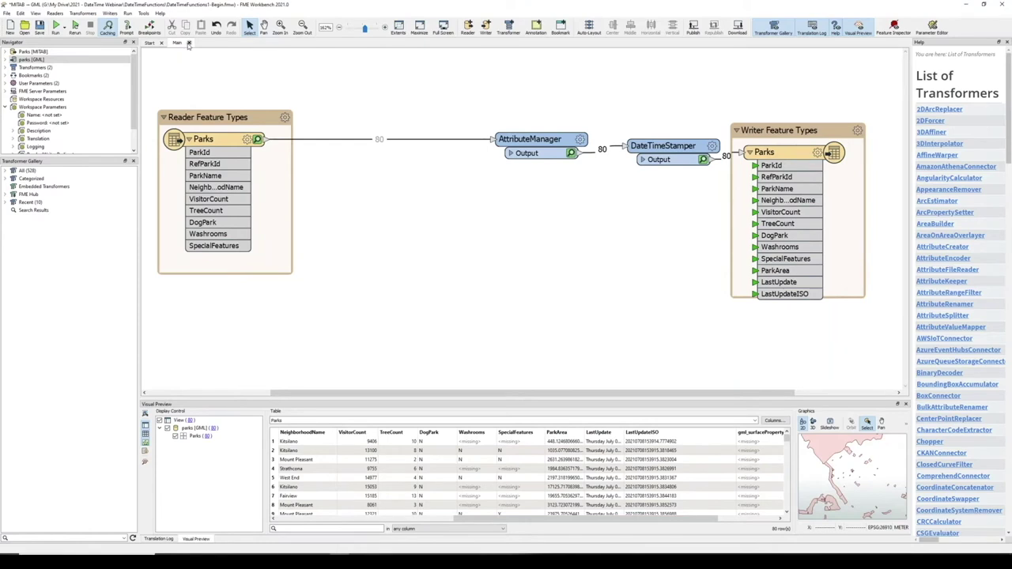
Step: Close the workspace without saving and advance to 'The TimeWindower Transformer' slide
{"action": "left_click", "coordinate": [189, 44]}
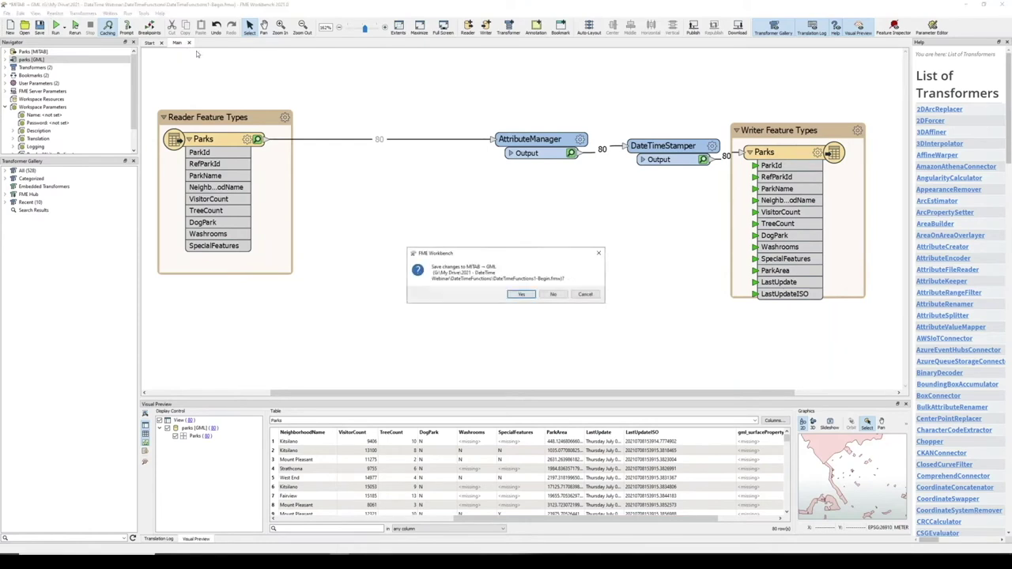
{"action": "left_click", "coordinate": [554, 295]}
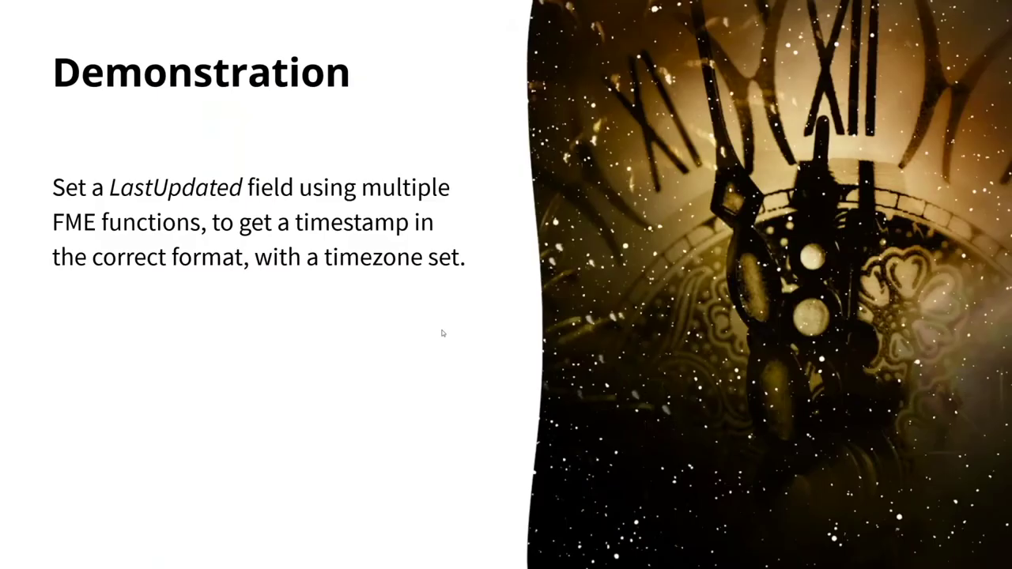
{"action": "key", "text": "Right"}
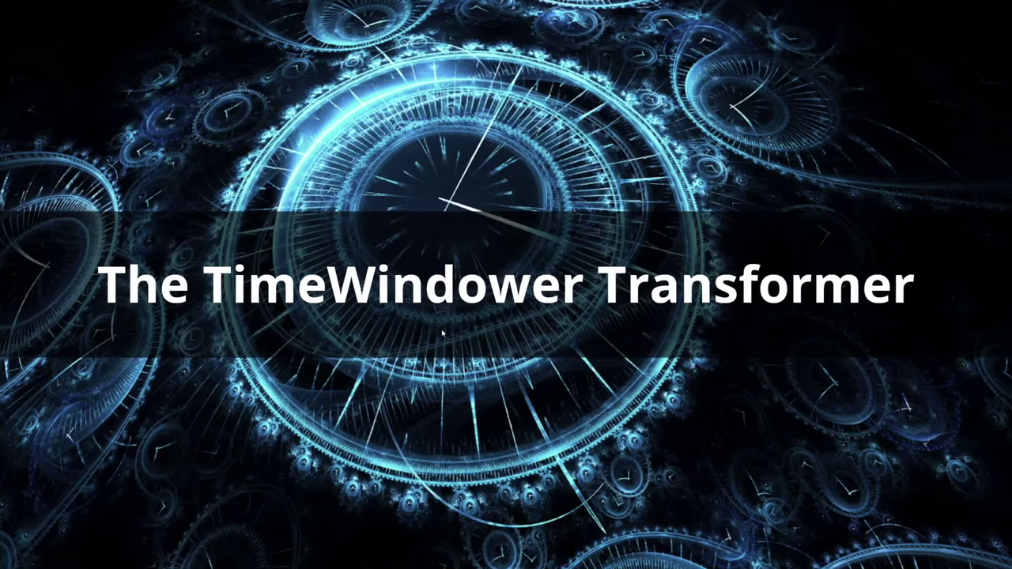
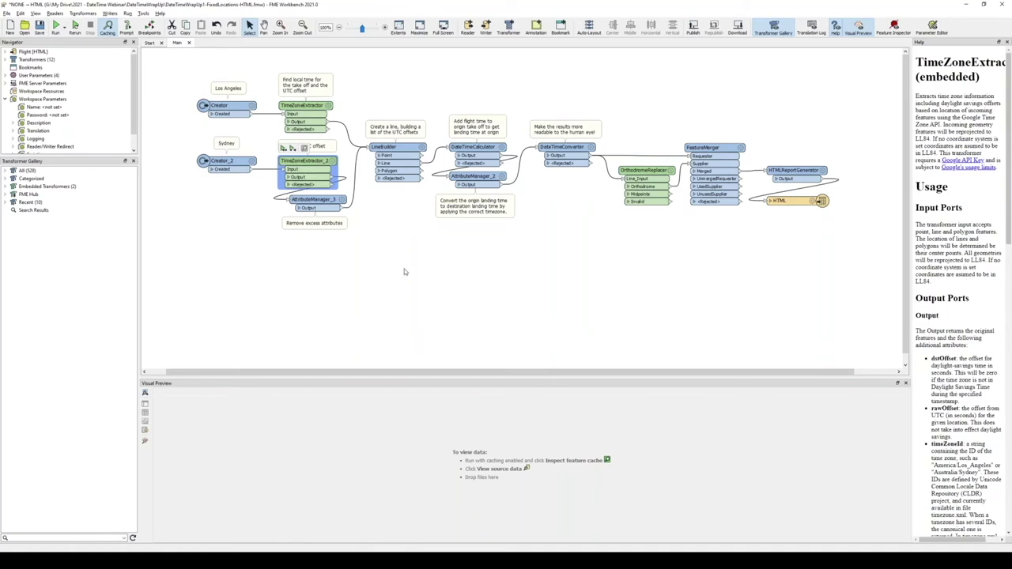
Step: Switch to the FME Hub page and browse the unfiltered list of hub items
{"action": "key", "text": "alt+Tab"}
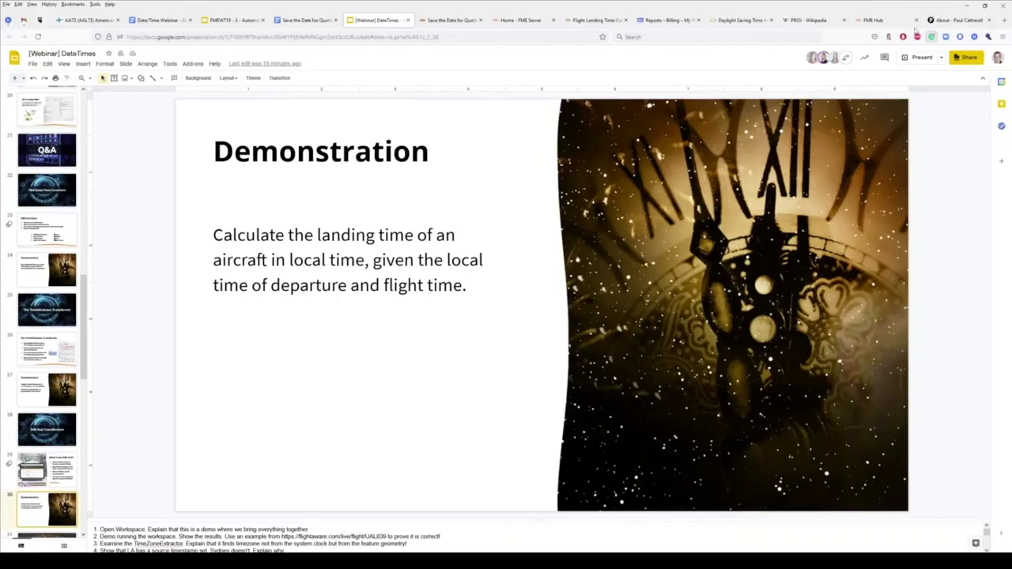
{"action": "left_click", "coordinate": [884, 22]}
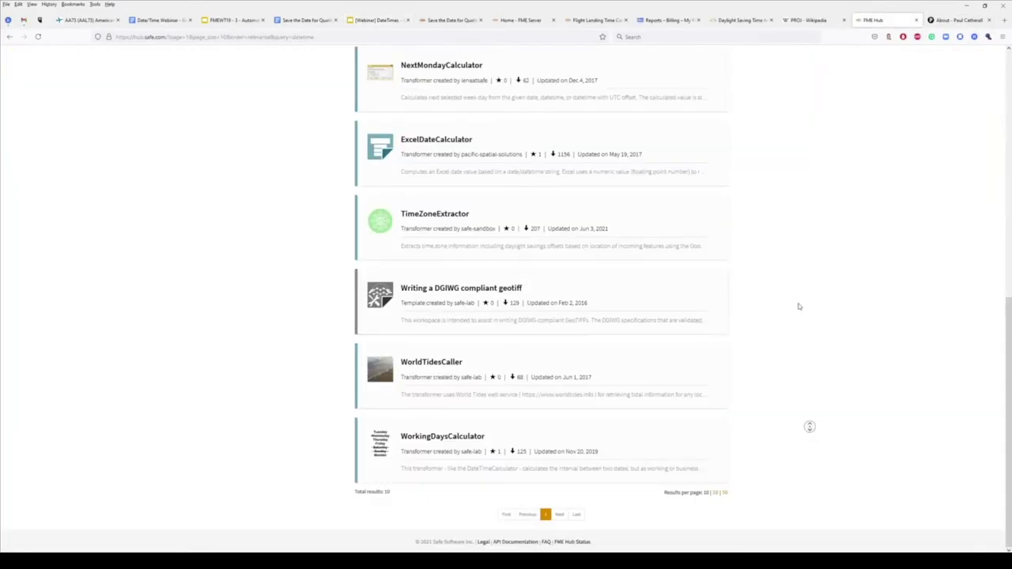
{"action": "scroll", "coordinate": [798, 306], "scroll_direction": "up", "scroll_amount": 10}
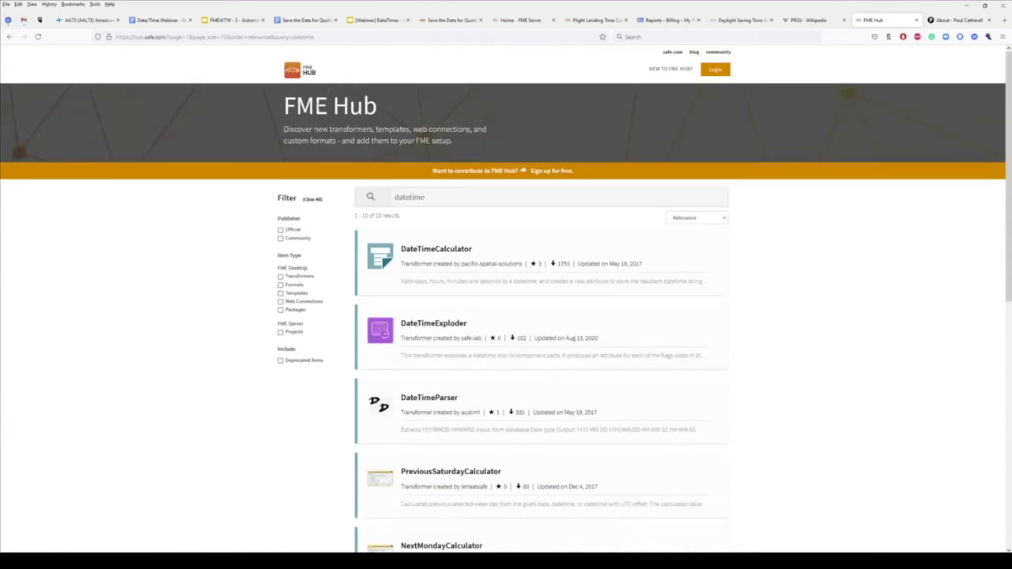
{"action": "key", "text": "alt+Left"}
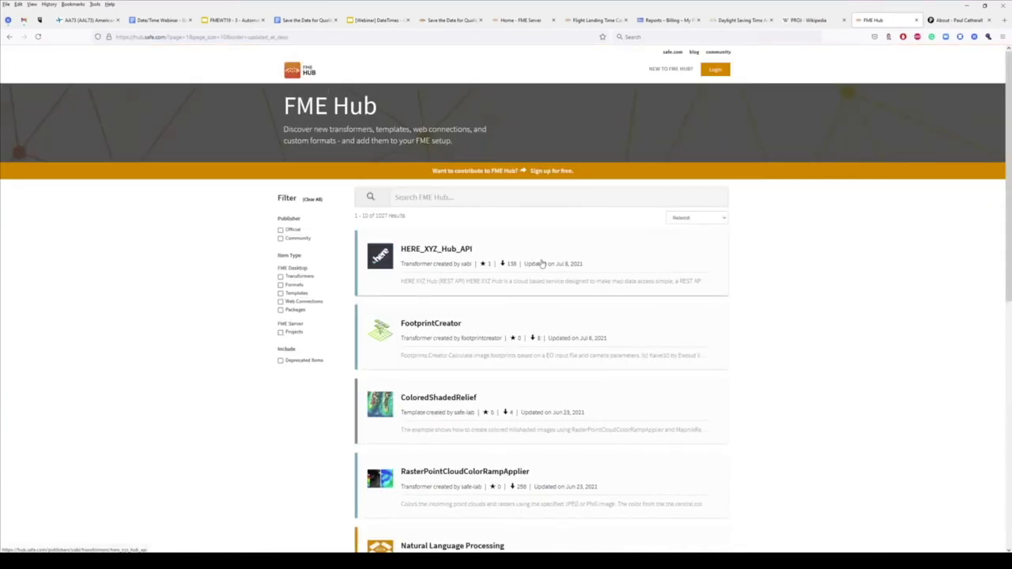
{"action": "scroll", "coordinate": [658, 309], "scroll_direction": "down", "scroll_amount": 5}
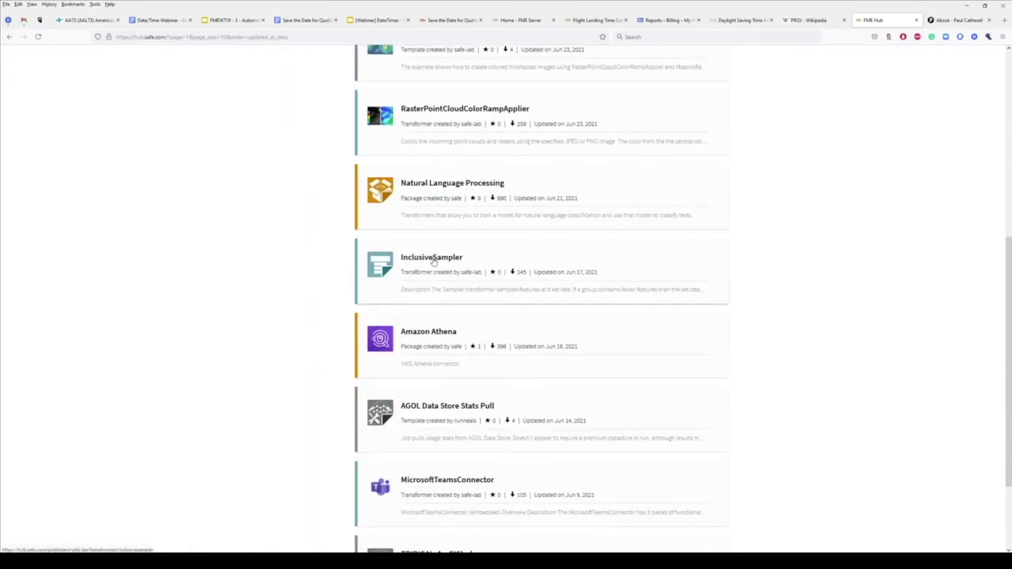
{"action": "scroll", "coordinate": [578, 345], "scroll_direction": "down", "scroll_amount": 2}
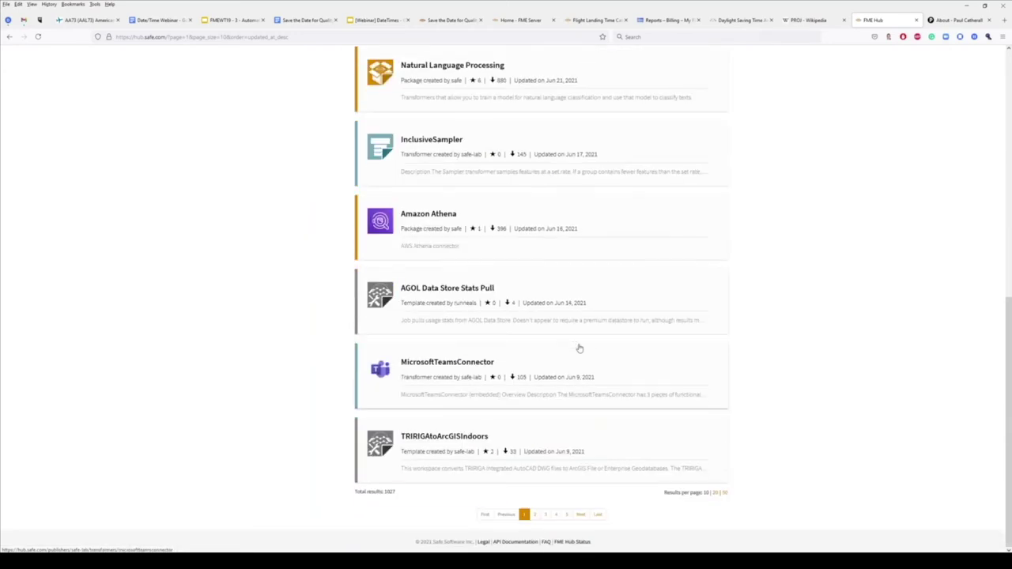
{"action": "scroll", "coordinate": [578, 347], "scroll_direction": "up", "scroll_amount": 8}
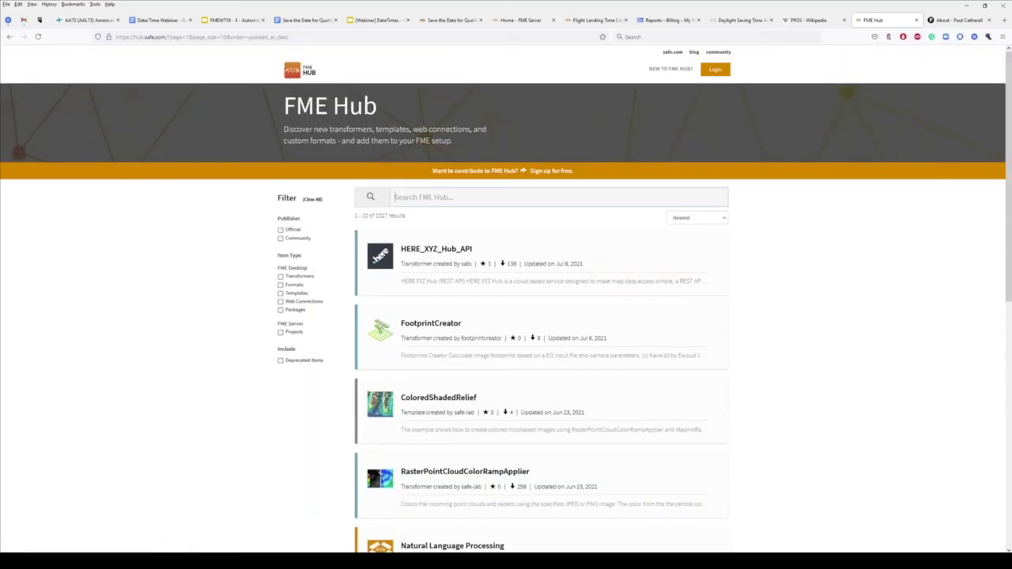
Step: Search FME Hub for 'date' and scroll through the matching items
{"action": "type", "text": "date"}
{"action": "key", "text": "Return"}
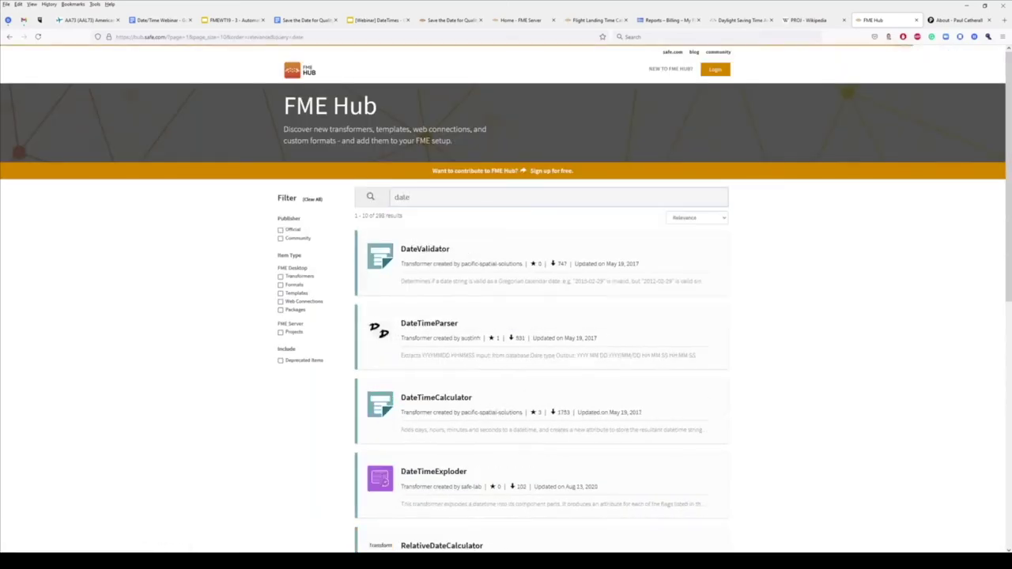
{"action": "scroll", "coordinate": [763, 348], "scroll_direction": "down", "scroll_amount": 3}
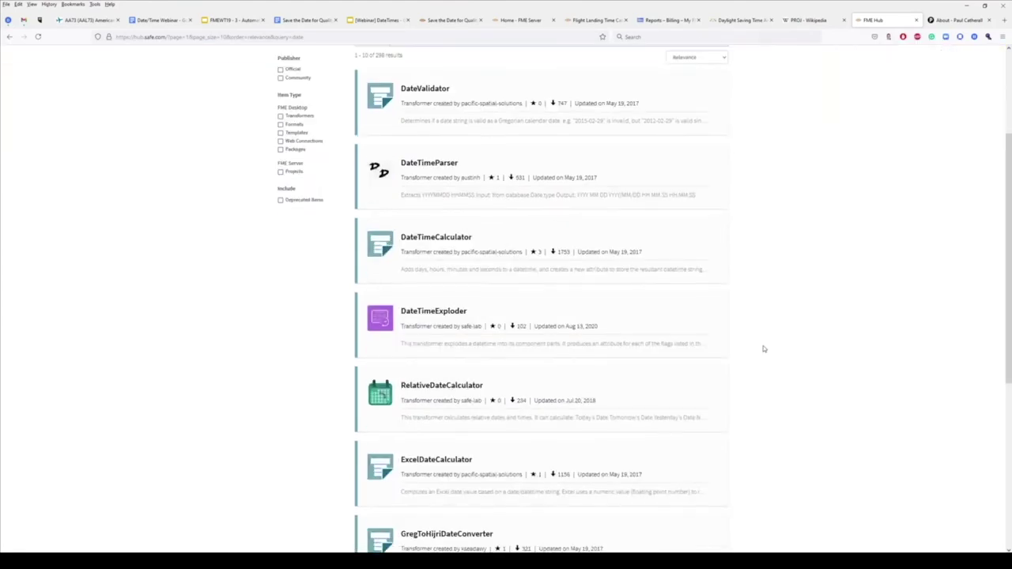
{"action": "scroll", "coordinate": [762, 348], "scroll_direction": "down", "scroll_amount": 1}
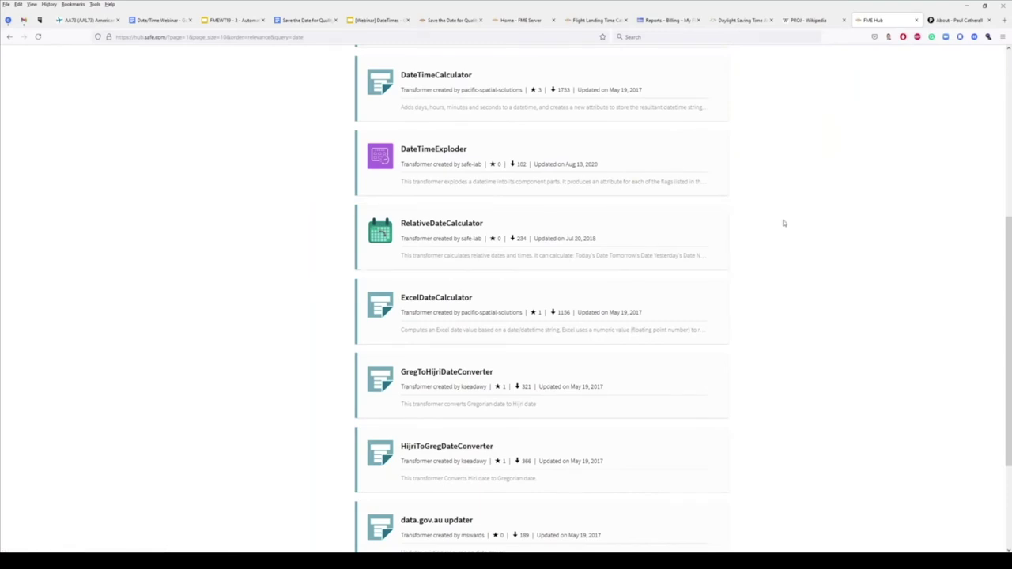
{"action": "scroll", "coordinate": [783, 223], "scroll_direction": "down", "scroll_amount": 2}
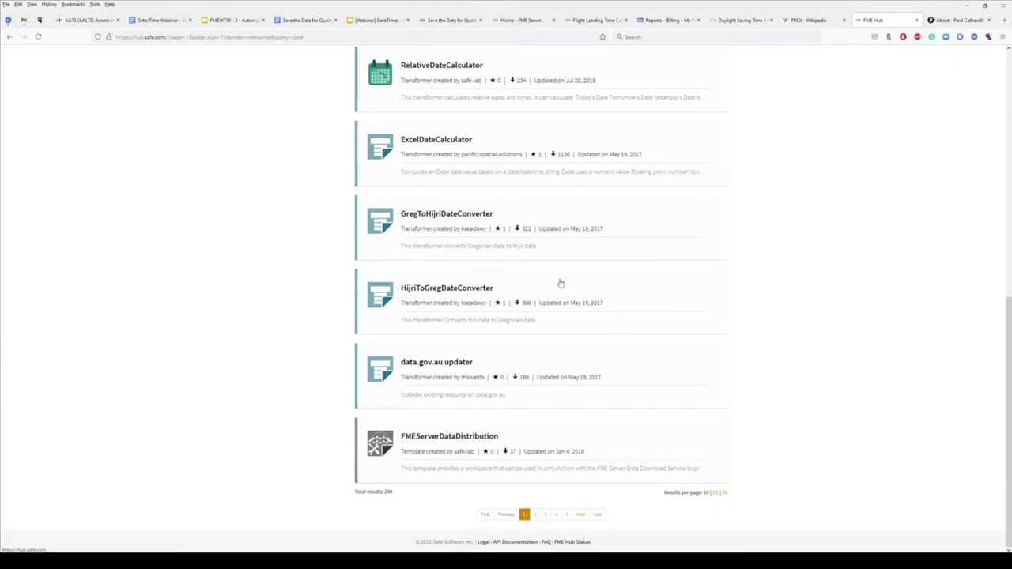
{"action": "scroll", "coordinate": [514, 253], "scroll_direction": "up", "scroll_amount": 6}
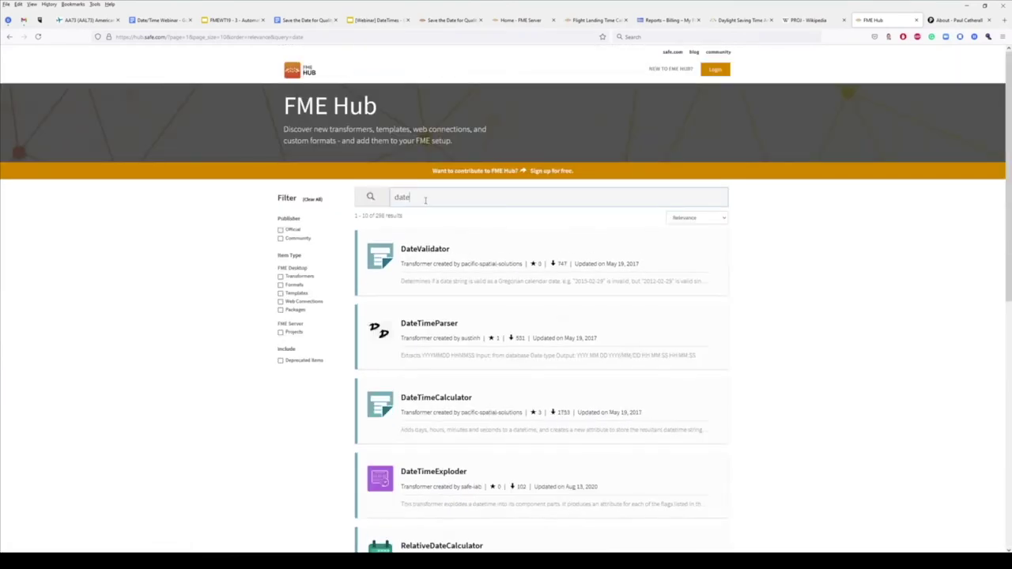
Step: Refine the search to 'datetime', review the 10 results, then start searching 'sundial'
{"action": "type", "text": "time"}
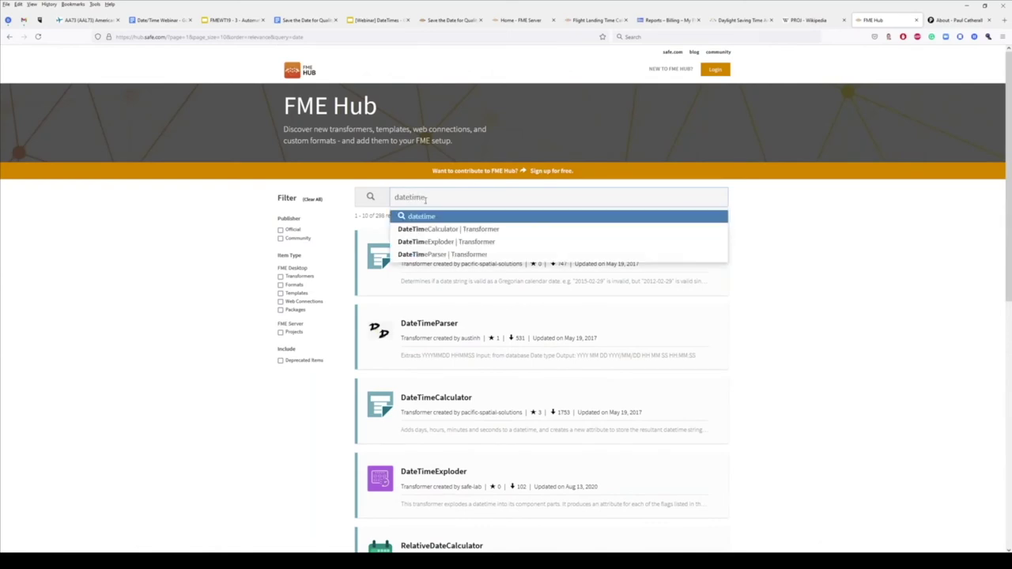
{"action": "key", "text": "Return"}
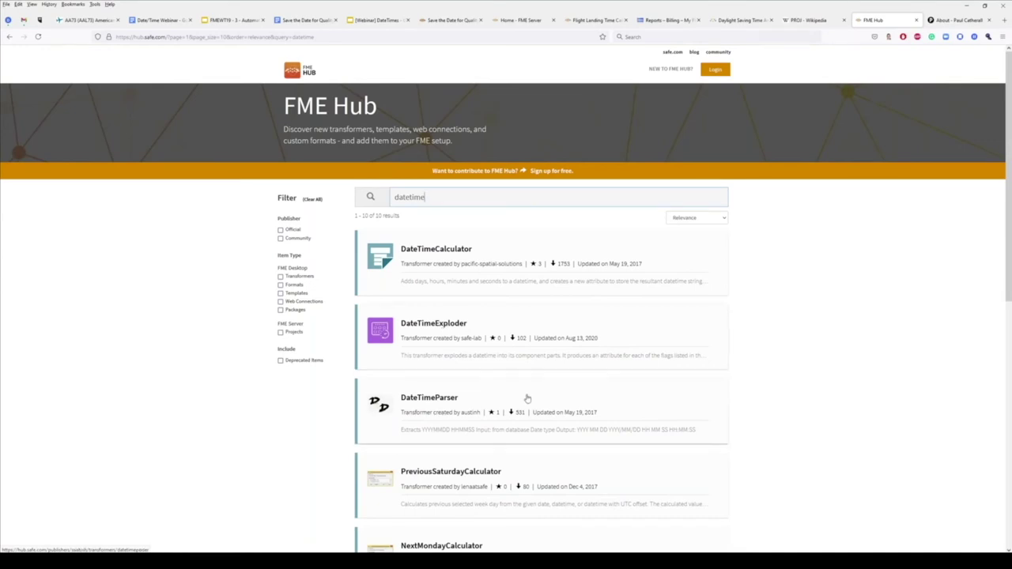
{"action": "scroll", "coordinate": [543, 416], "scroll_direction": "down", "scroll_amount": 3}
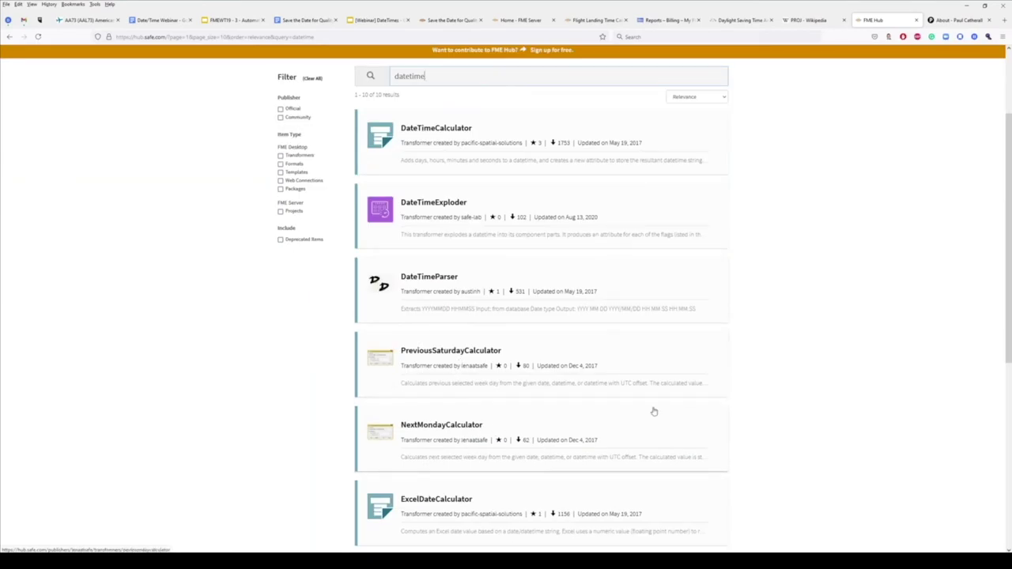
{"action": "scroll", "coordinate": [654, 411], "scroll_direction": "down", "scroll_amount": 5}
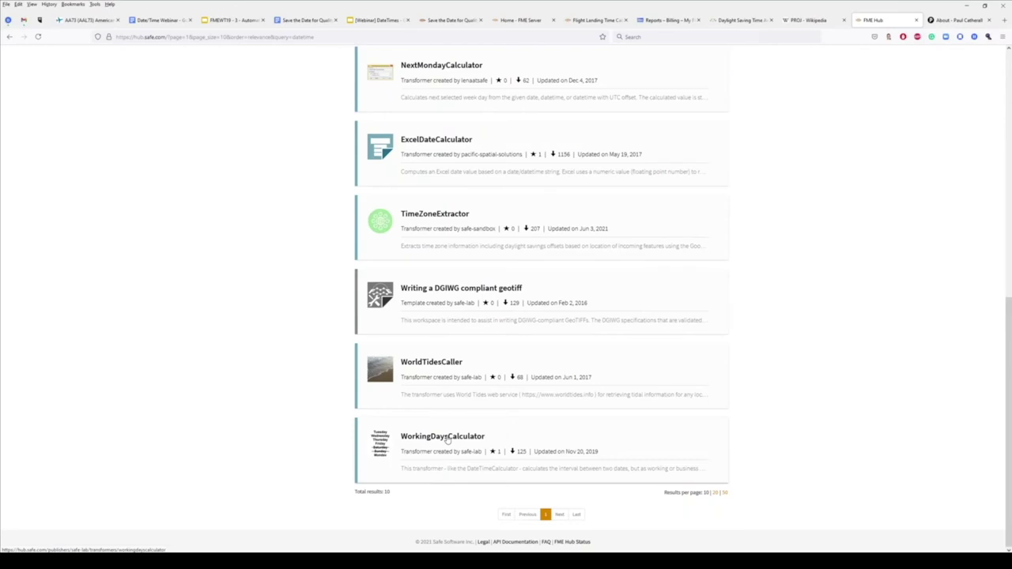
{"action": "scroll", "coordinate": [447, 441], "scroll_direction": "up", "scroll_amount": 8}
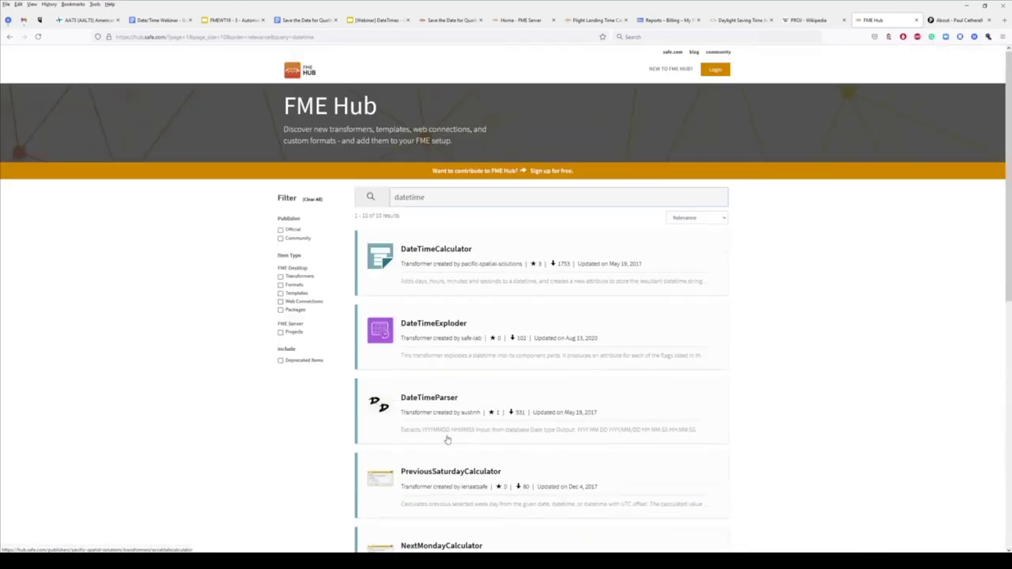
{"action": "double_click", "coordinate": [402, 198]}
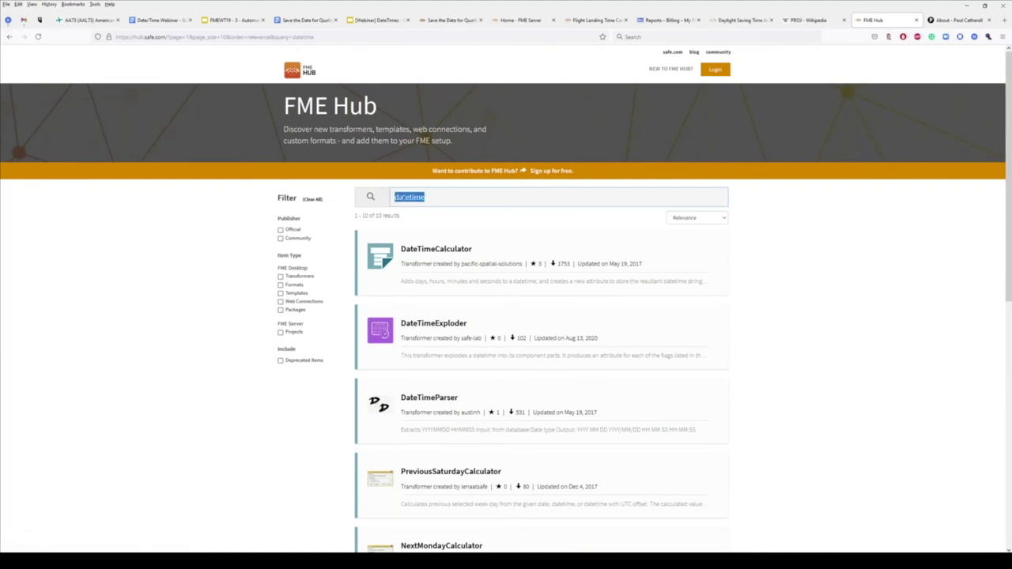
{"action": "type", "text": "su"}
{"action": "type", "text": "pdial"}
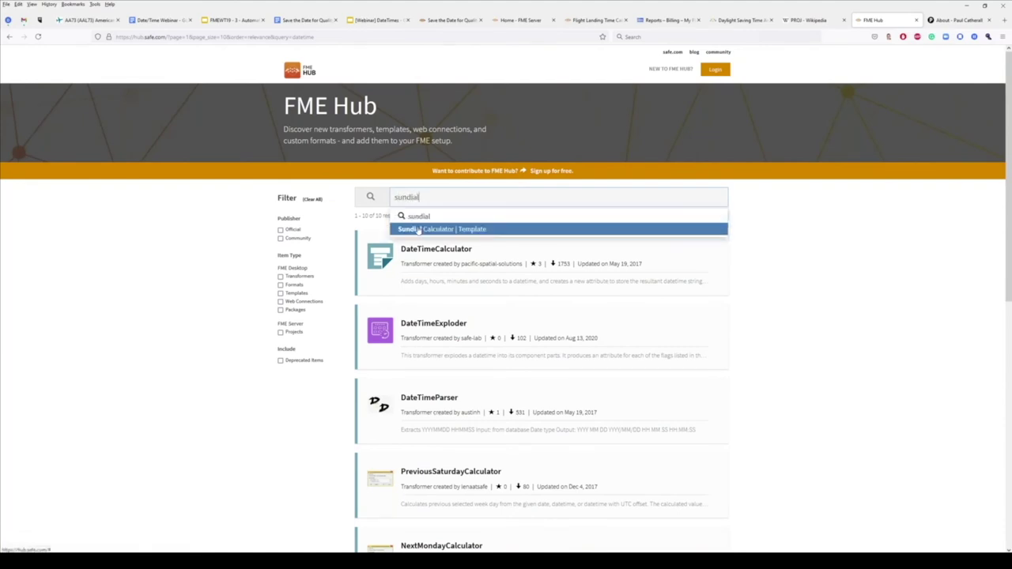
Step: Read the Sundial Calculator template's Read Me, then return to FME Workbench
{"action": "left_click", "coordinate": [418, 230]}
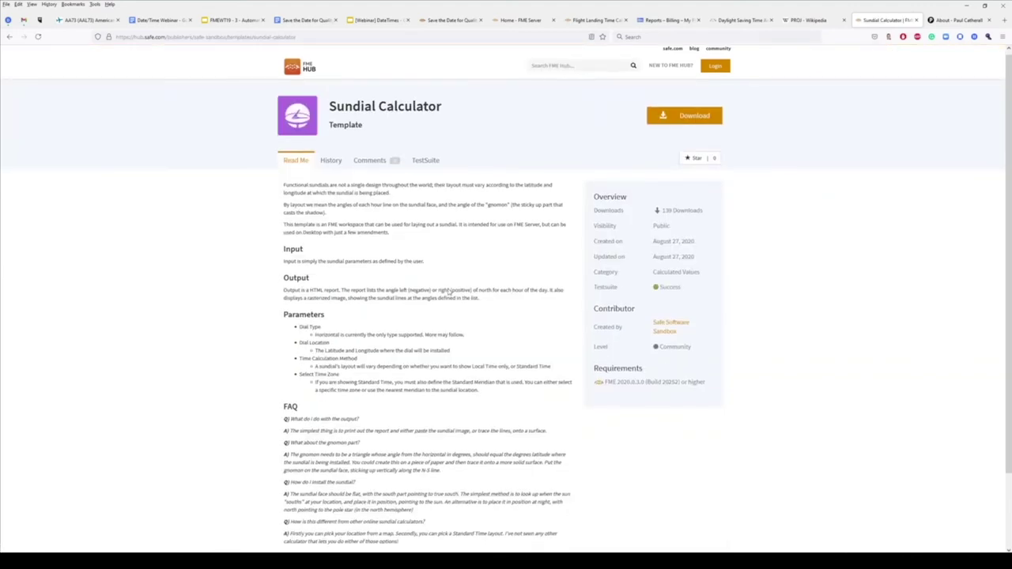
{"action": "scroll", "coordinate": [448, 293], "scroll_direction": "down", "scroll_amount": 2}
{"action": "scroll", "coordinate": [448, 292], "scroll_direction": "up", "scroll_amount": 1}
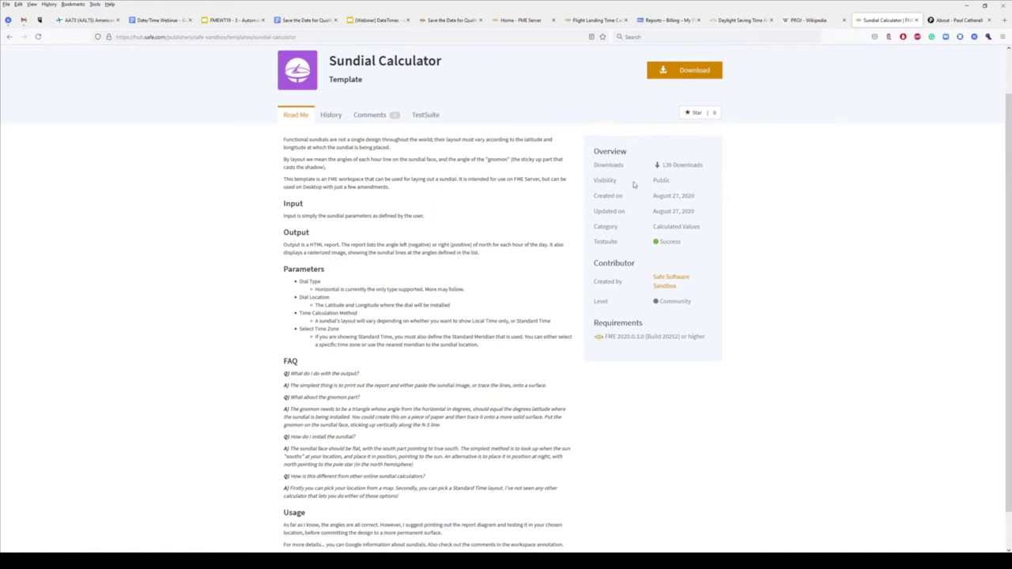
{"action": "scroll", "coordinate": [634, 184], "scroll_direction": "up", "scroll_amount": 2}
{"action": "key", "text": "alt+Tab"}
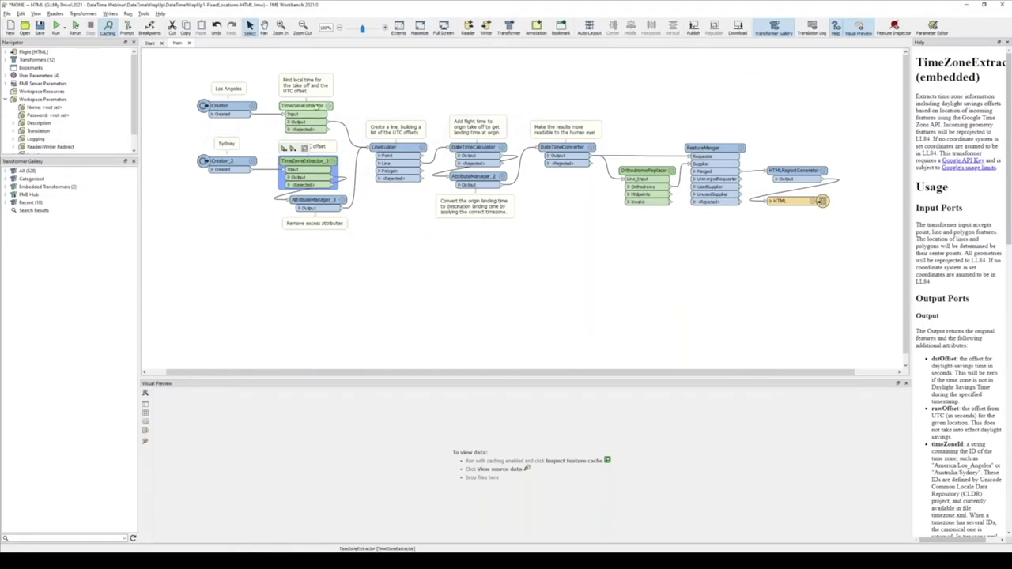
Step: Run the flight workspace and view TimeZoneExtractor's America/Los_Angeles, Pacific Daylight Time output
{"action": "mouse_move", "coordinate": [317, 106]}
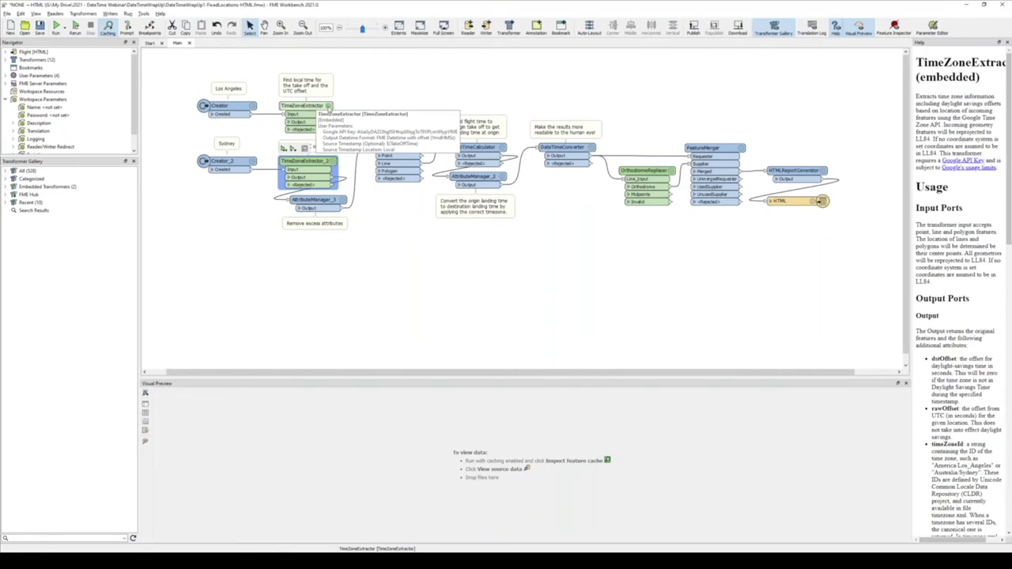
{"action": "left_click", "coordinate": [57, 27]}
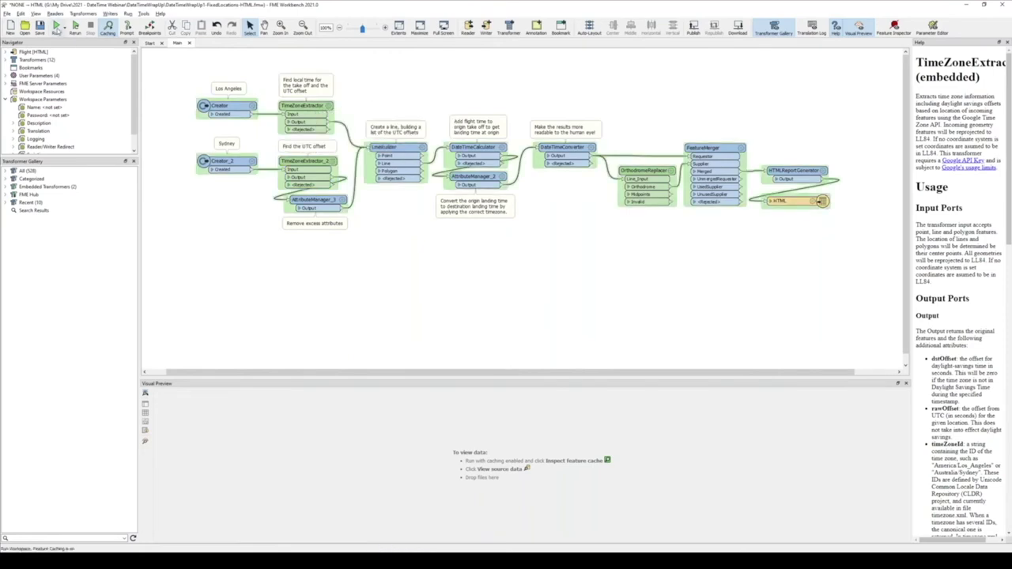
{"action": "left_click", "coordinate": [57, 27]}
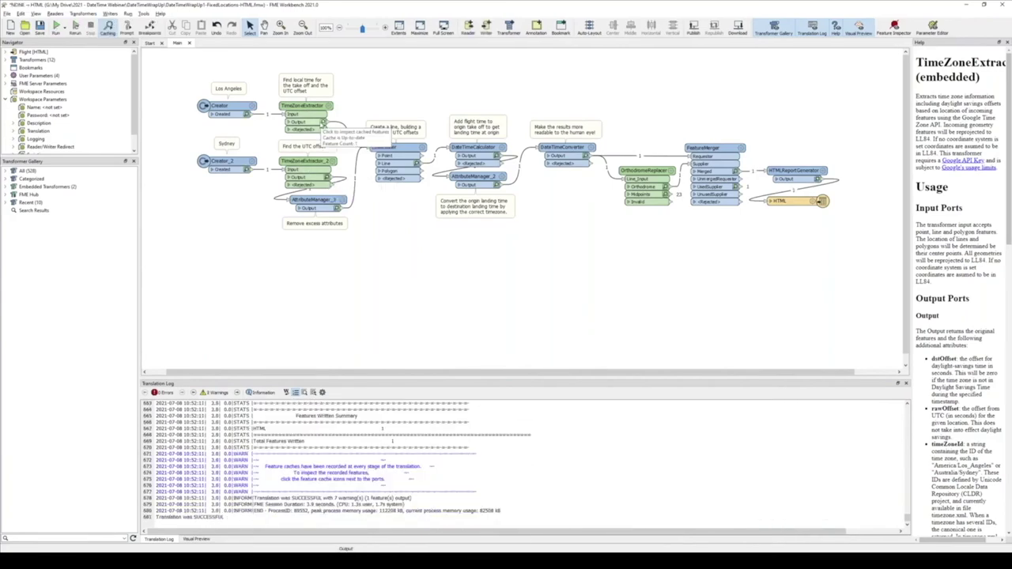
{"action": "left_click", "coordinate": [322, 123]}
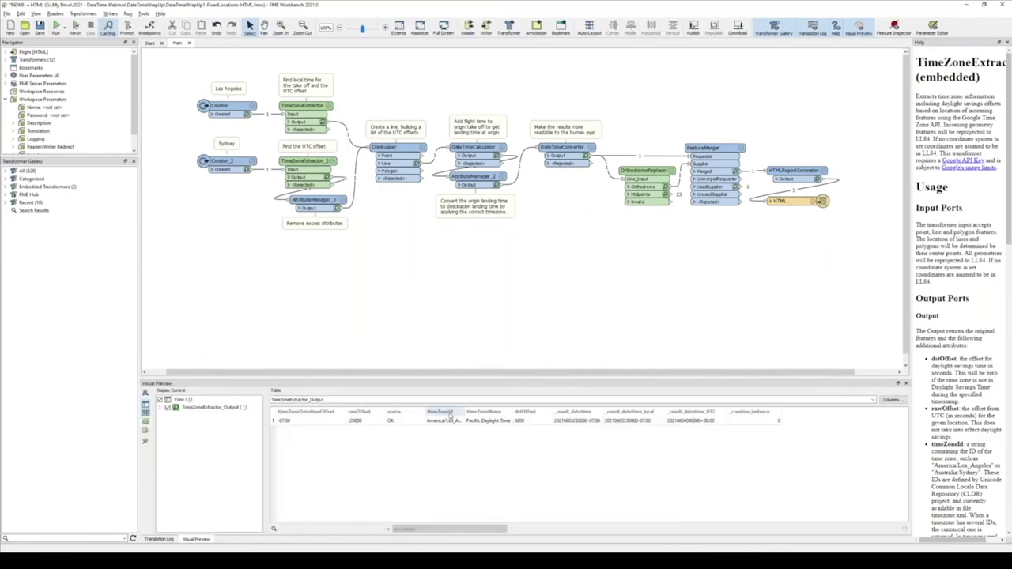
Step: Compare the Los Angeles and Sydney results, check Sydney's rawOffset 36000, and preview the LineBuilder line
{"action": "left_click", "coordinate": [496, 421]}
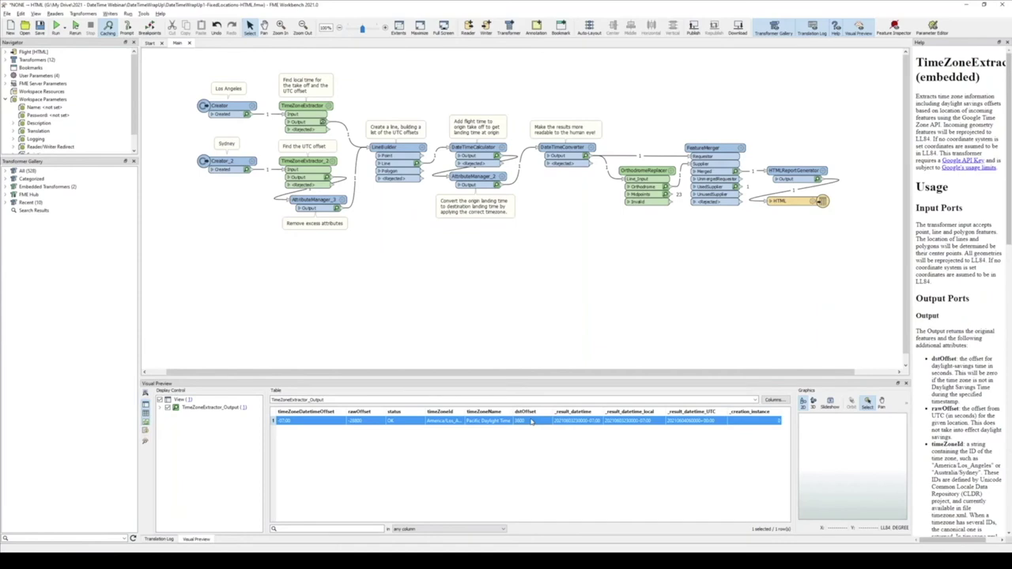
{"action": "left_click", "coordinate": [322, 177]}
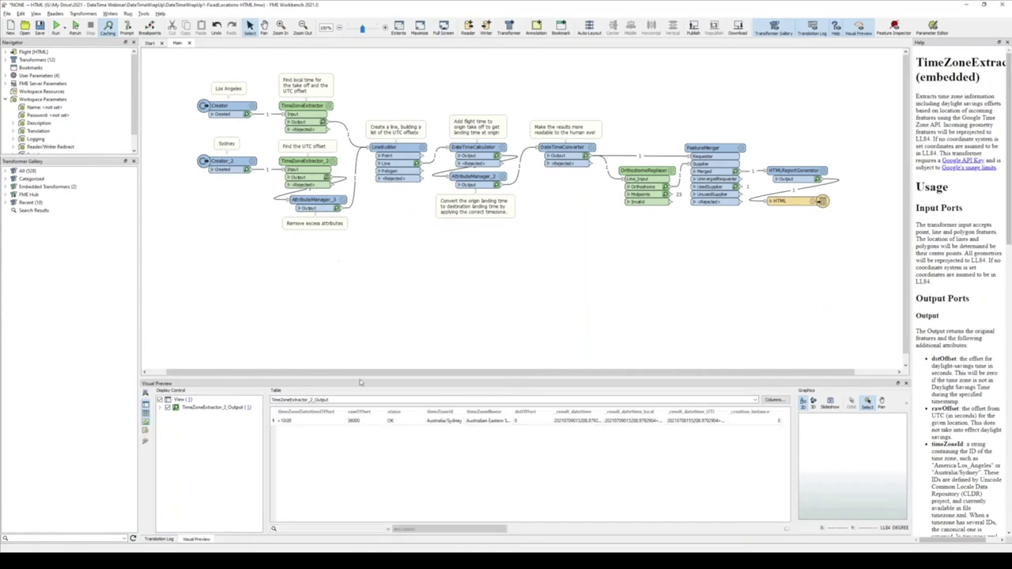
{"action": "double_click", "coordinate": [367, 425]}
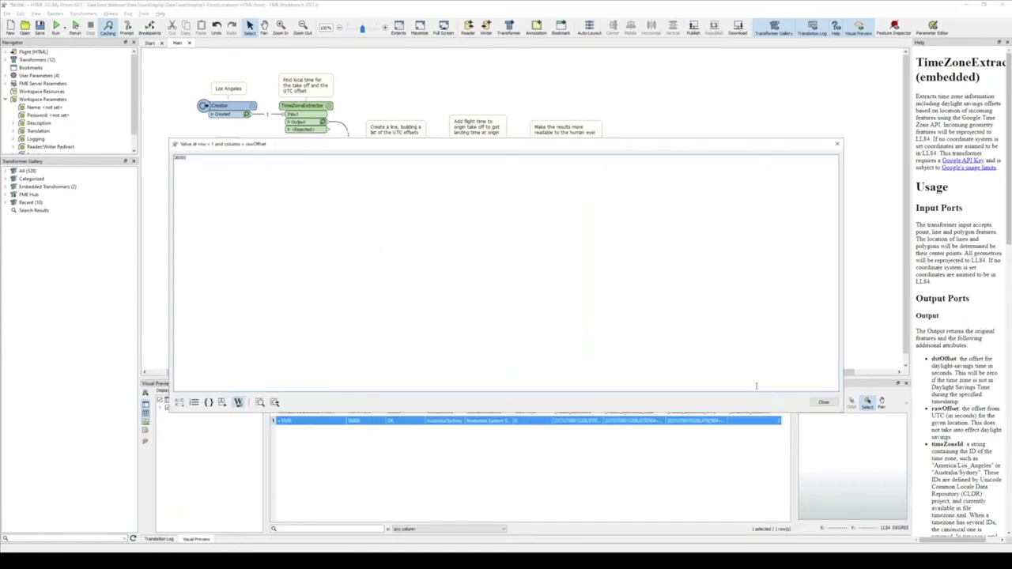
{"action": "left_click", "coordinate": [823, 402]}
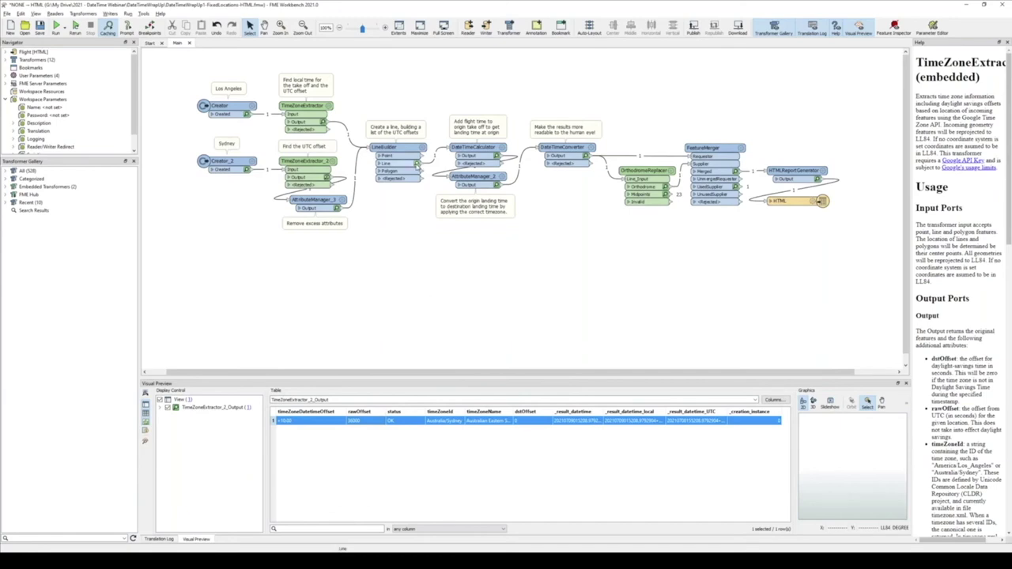
{"action": "left_click", "coordinate": [416, 164]}
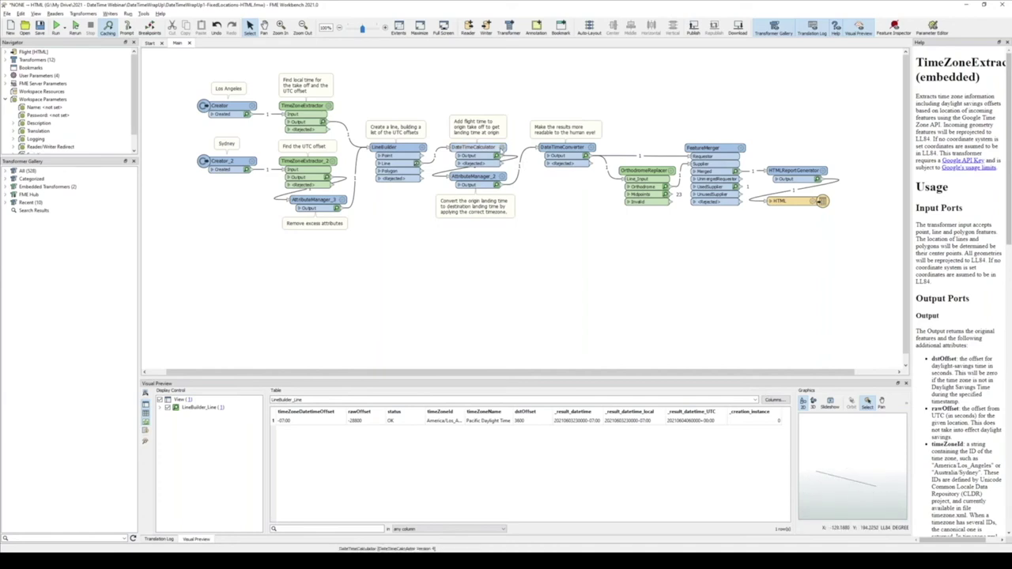
{"action": "mouse_move", "coordinate": [501, 148]}
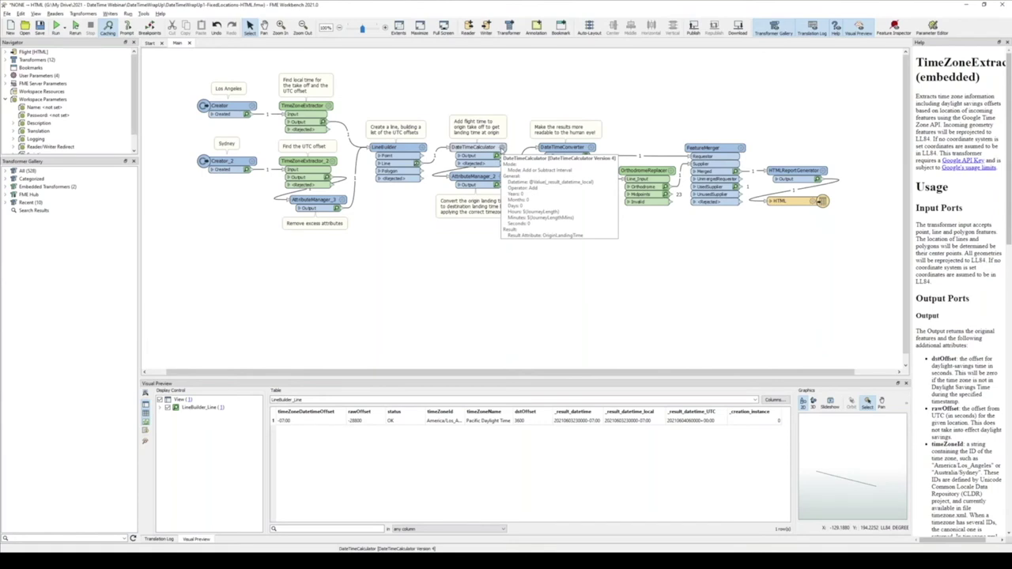
Step: Review the DateTimeCalculator settings without changes, then start and cancel a workspace run
{"action": "left_click", "coordinate": [501, 148]}
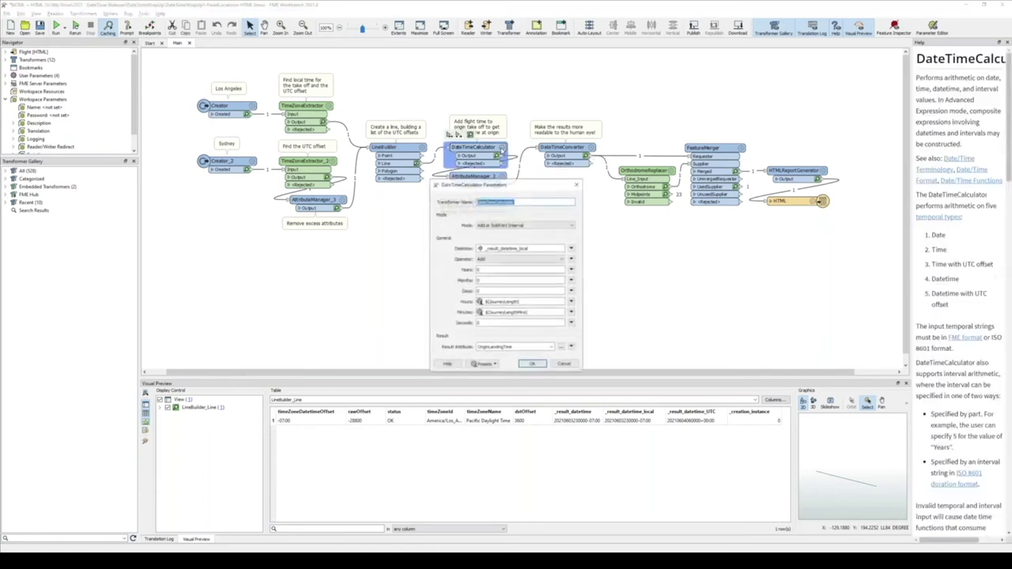
{"action": "left_click", "coordinate": [563, 363]}
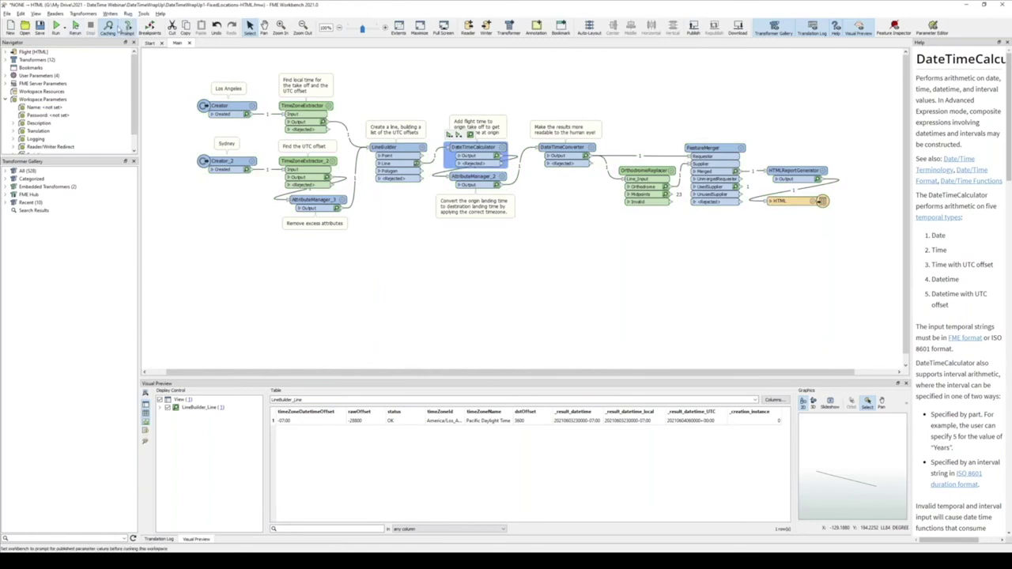
{"action": "left_click", "coordinate": [56, 29]}
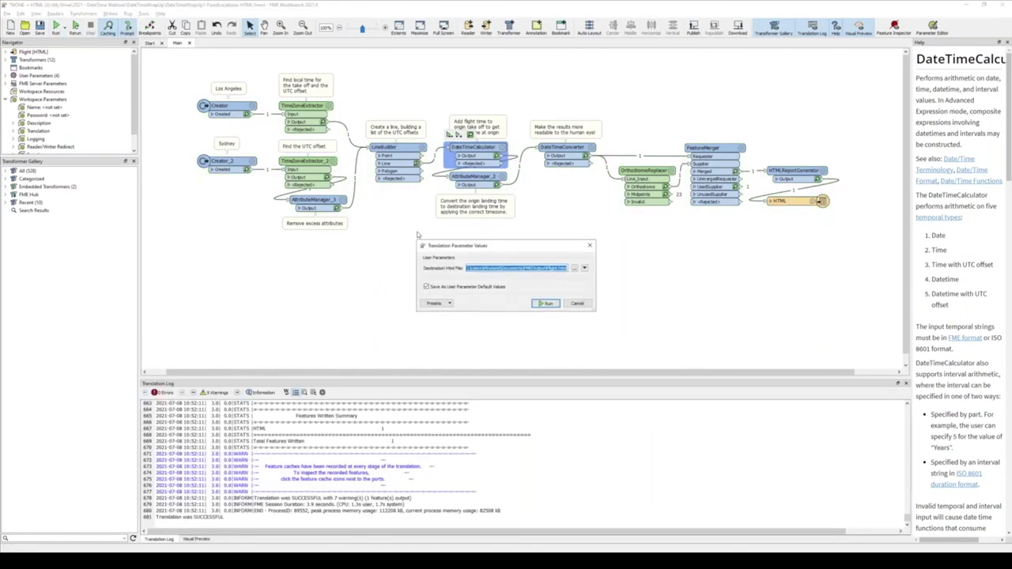
{"action": "left_click", "coordinate": [568, 304]}
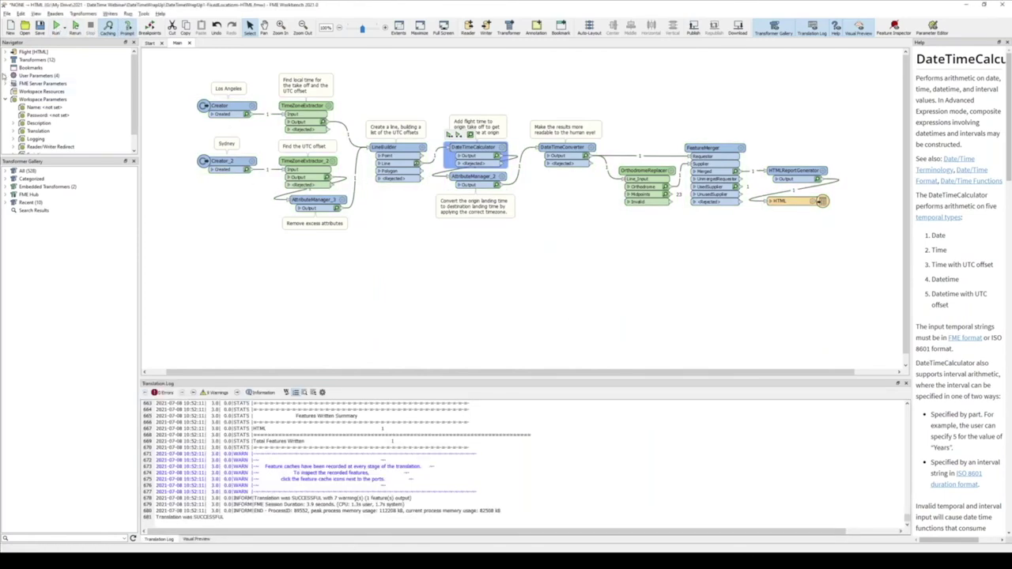
Step: Expand the four user parameters, check the run prompt, and recheck the journey-time addition
{"action": "left_click", "coordinate": [5, 75]}
{"action": "left_click", "coordinate": [75, 26]}
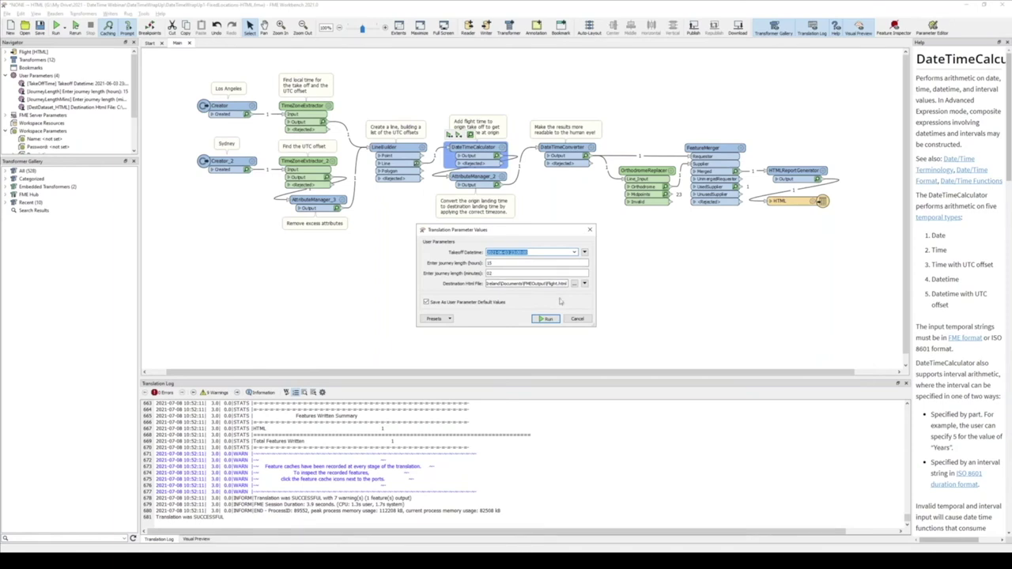
{"action": "left_click", "coordinate": [577, 319]}
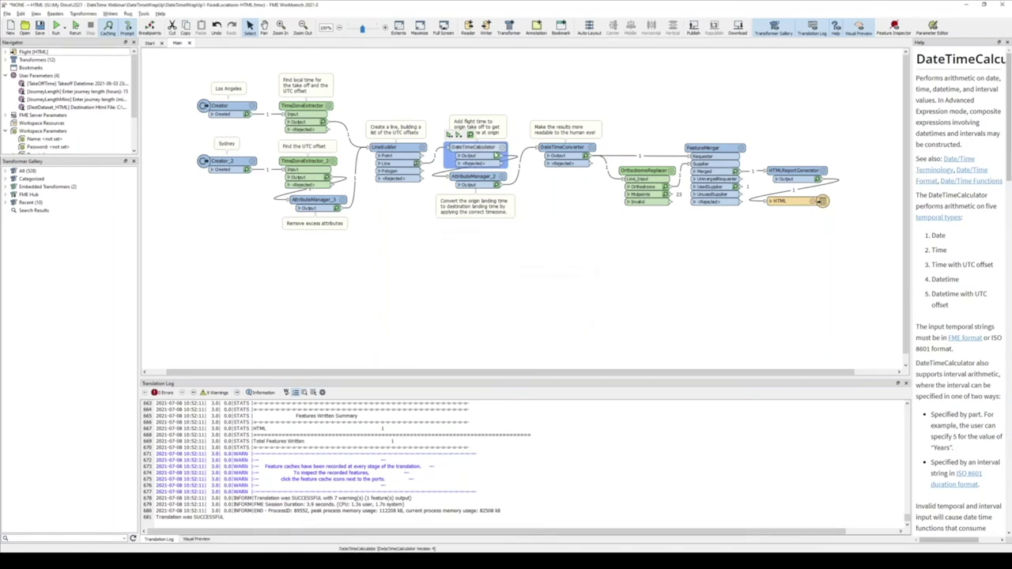
{"action": "left_click", "coordinate": [500, 149]}
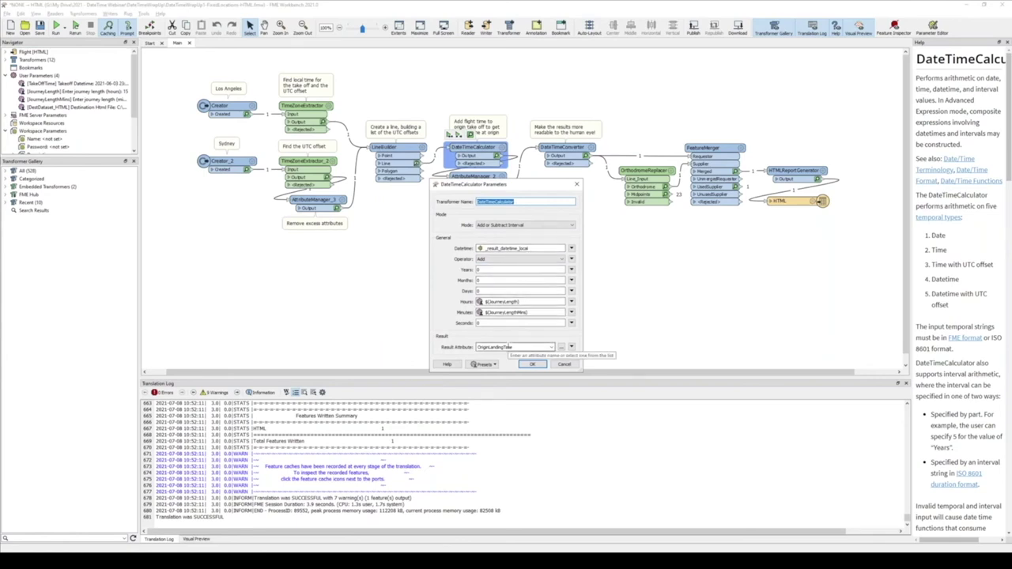
{"action": "left_click", "coordinate": [532, 364]}
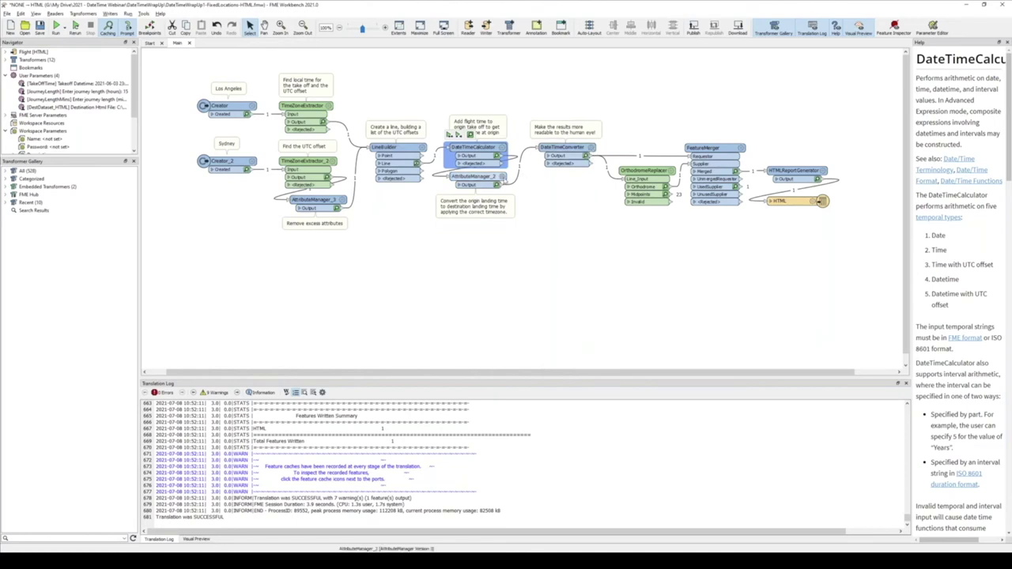
{"action": "double_click", "coordinate": [501, 177]}
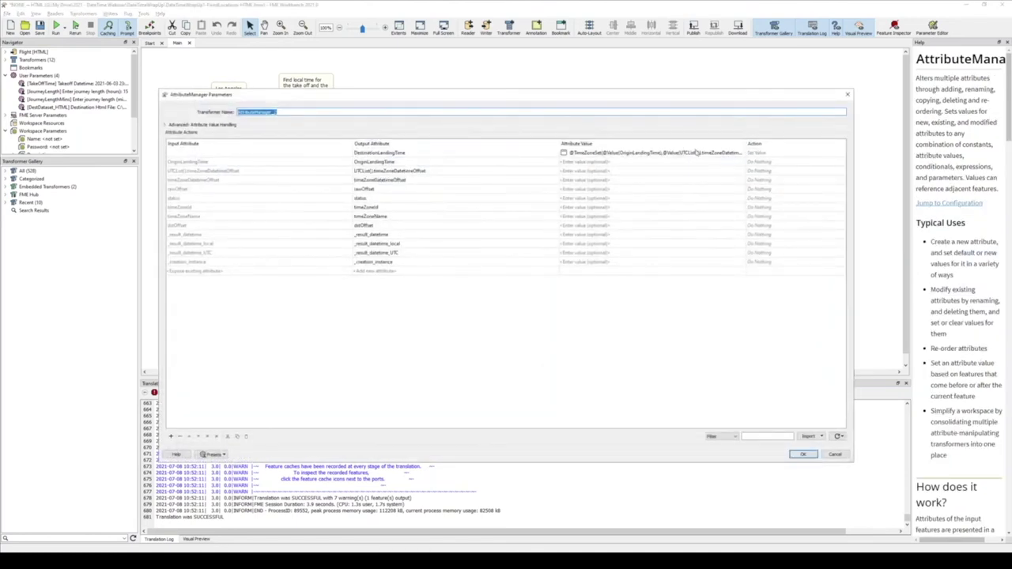
{"action": "left_click", "coordinate": [710, 153]}
{"action": "left_click", "coordinate": [733, 153]}
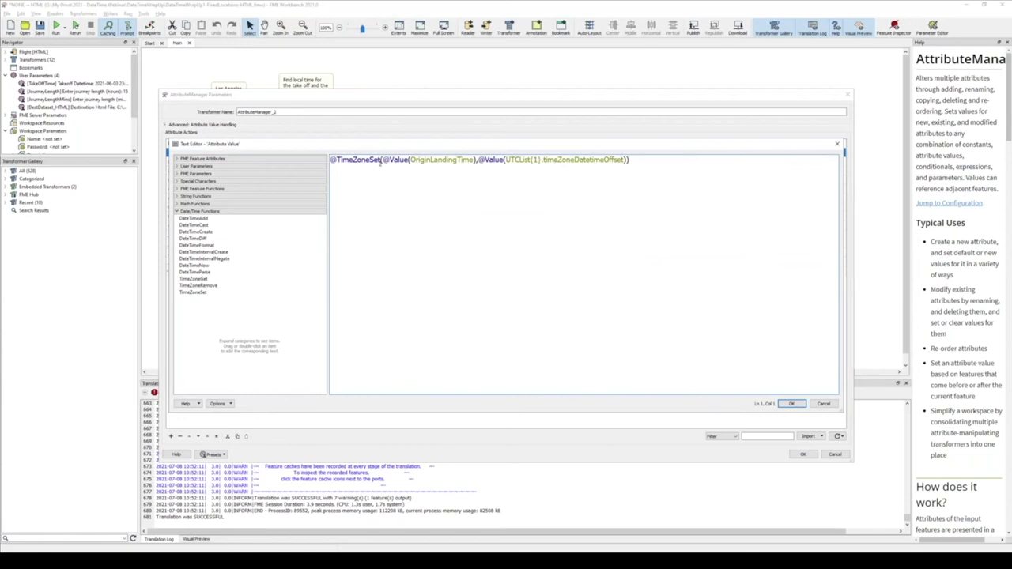
{"action": "left_click_drag", "start_coordinate": [381, 159], "coordinate": [475, 160]}
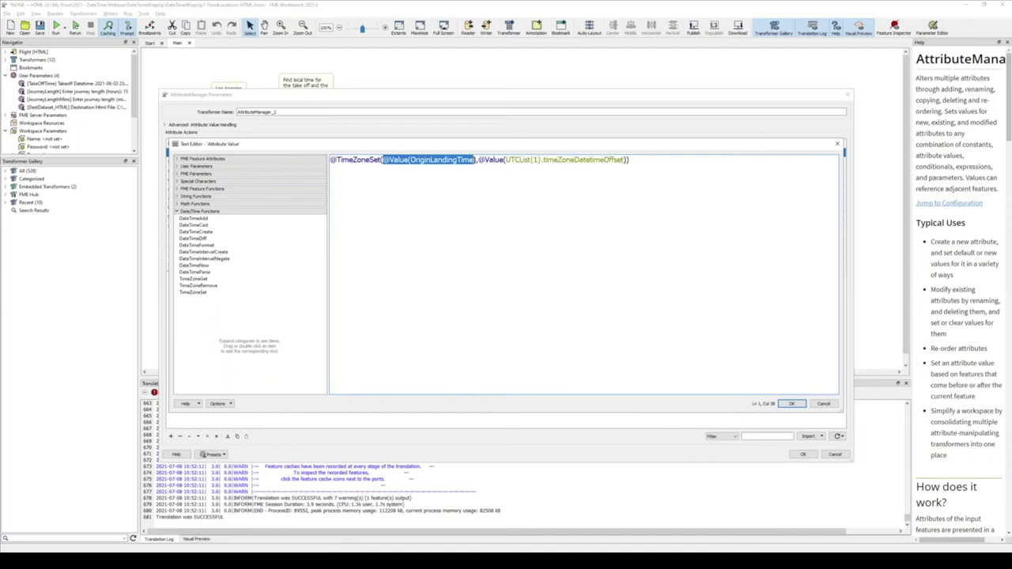
{"action": "left_click_drag", "start_coordinate": [478, 160], "coordinate": [628, 160]}
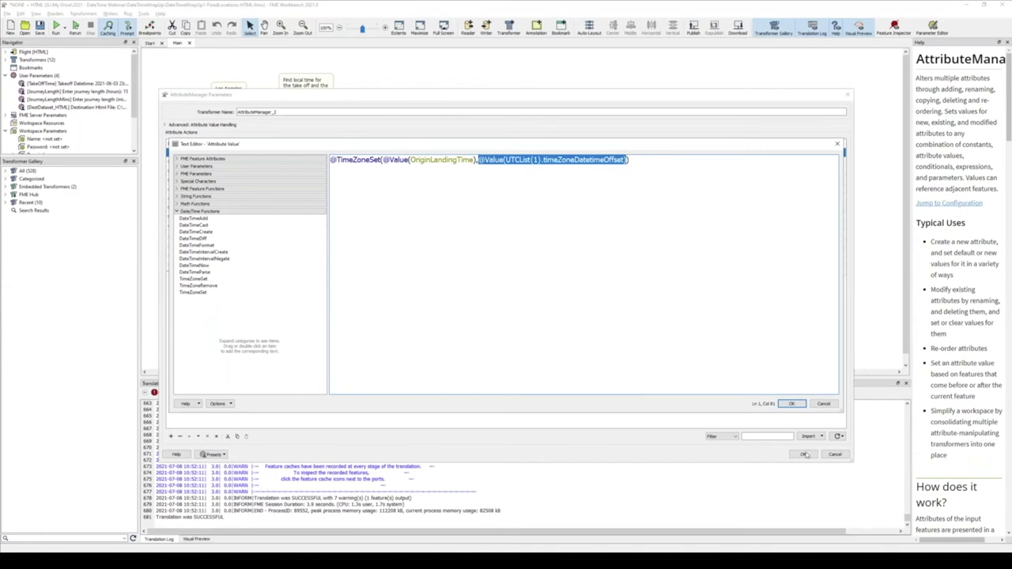
{"action": "left_click", "coordinate": [791, 403]}
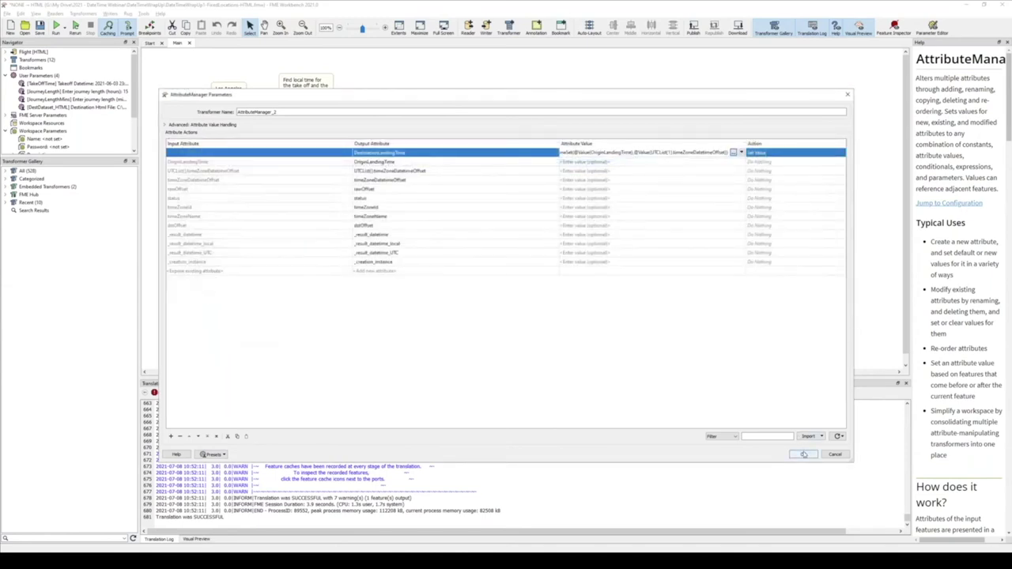
{"action": "left_click", "coordinate": [802, 454]}
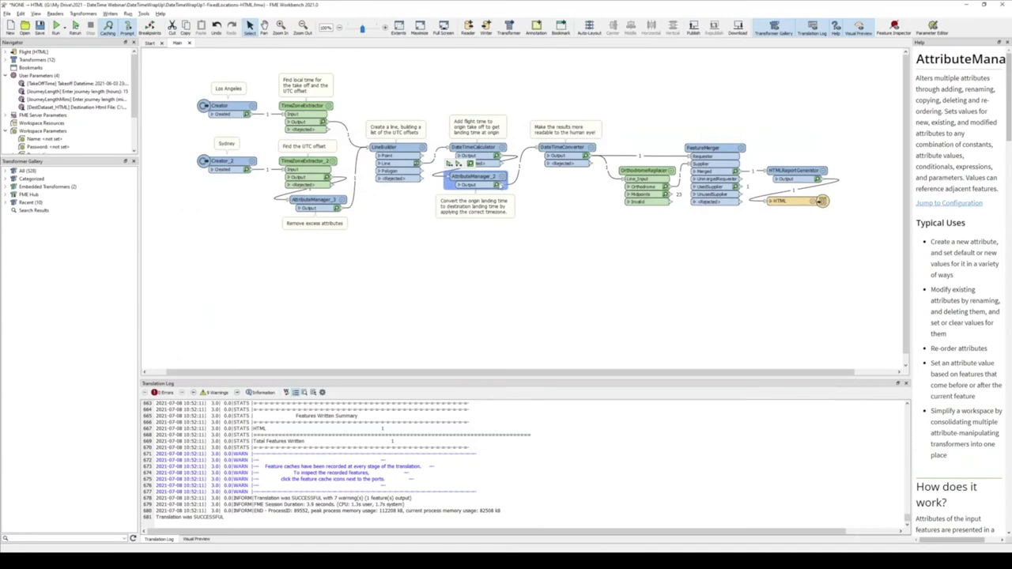
Step: Confirm DestinationLandingTime reads 'Saturday 5 June 2021 at 7:02 AM', then preview the orthodrome path
{"action": "left_click", "coordinate": [498, 184]}
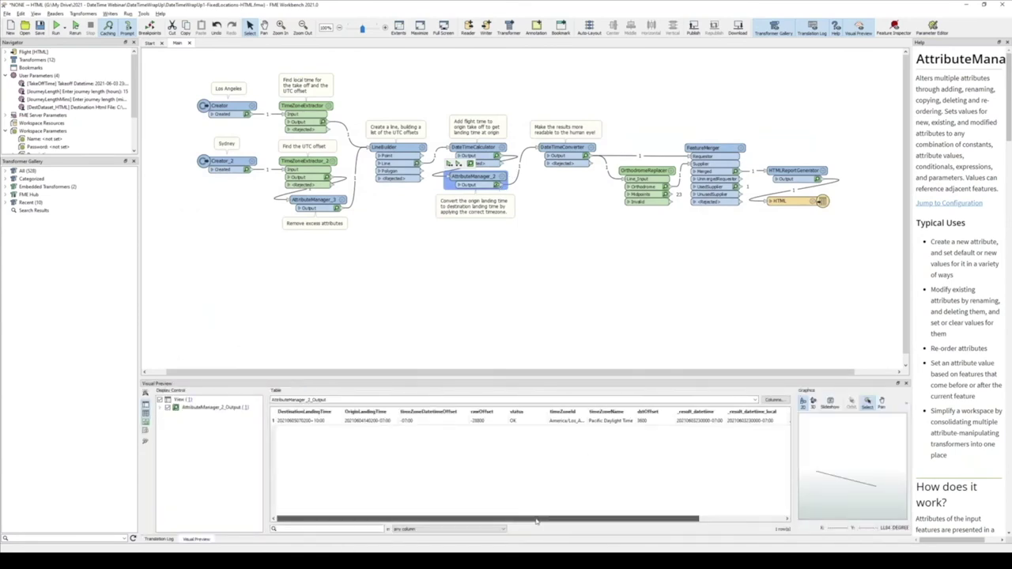
{"action": "left_click", "coordinate": [313, 424]}
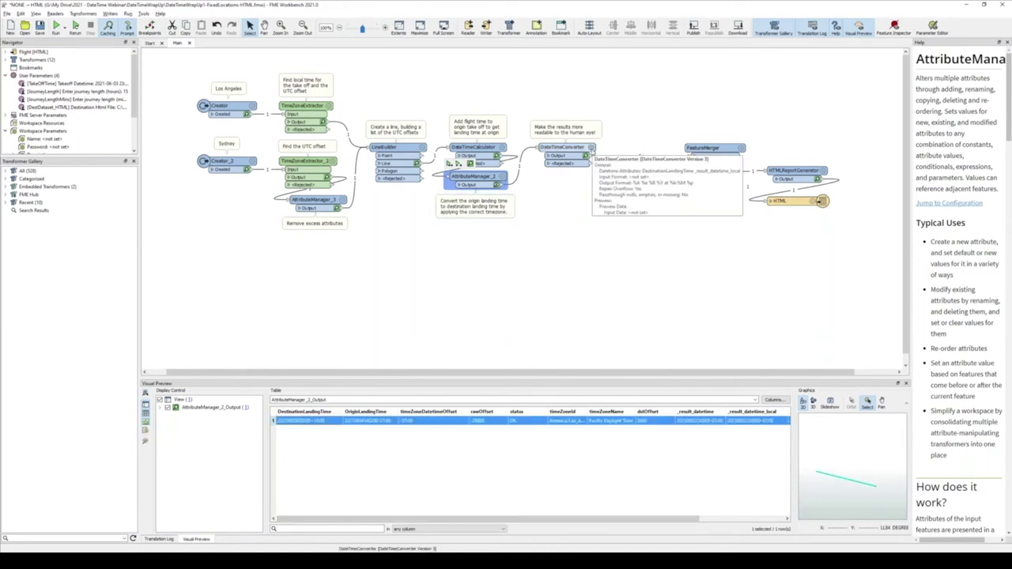
{"action": "double_click", "coordinate": [592, 151]}
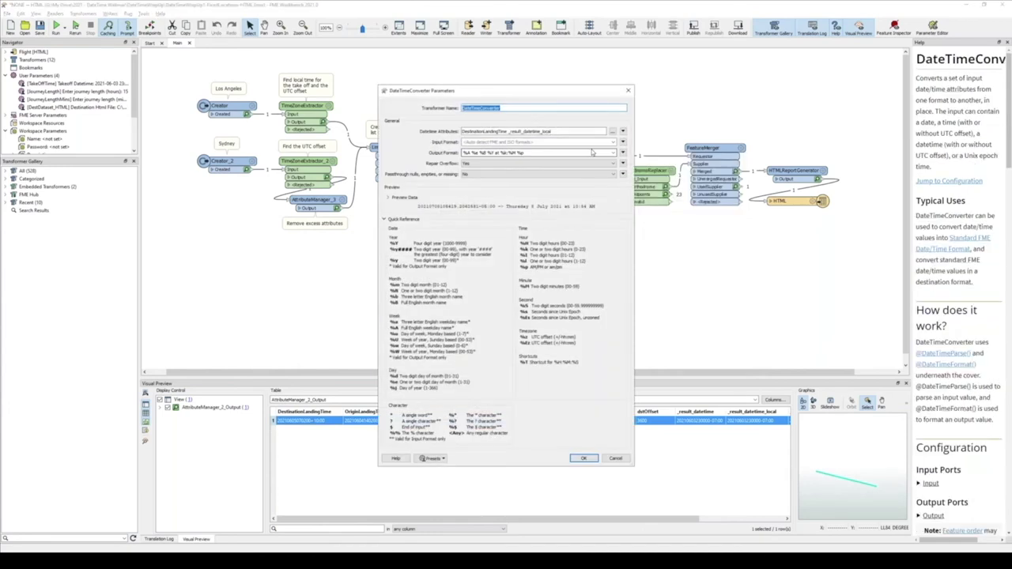
{"action": "left_click", "coordinate": [583, 458]}
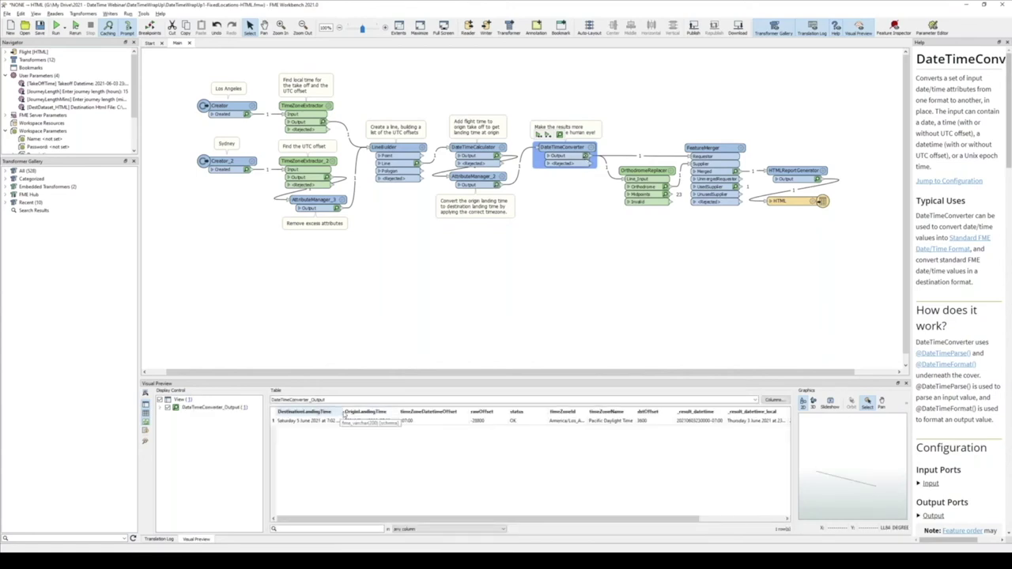
{"action": "left_click_drag", "start_coordinate": [344, 413], "coordinate": [370, 412]}
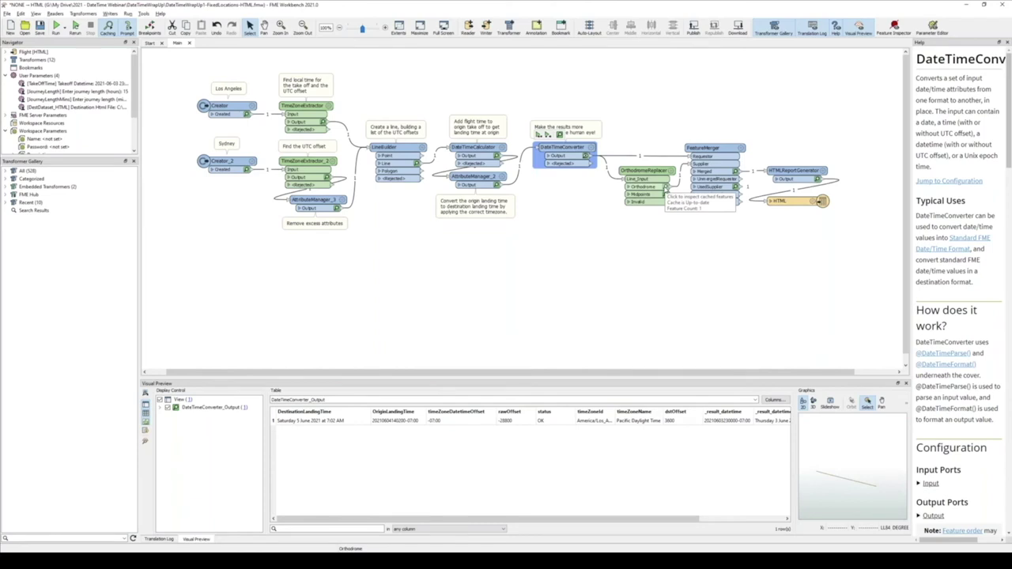
{"action": "left_click", "coordinate": [665, 187]}
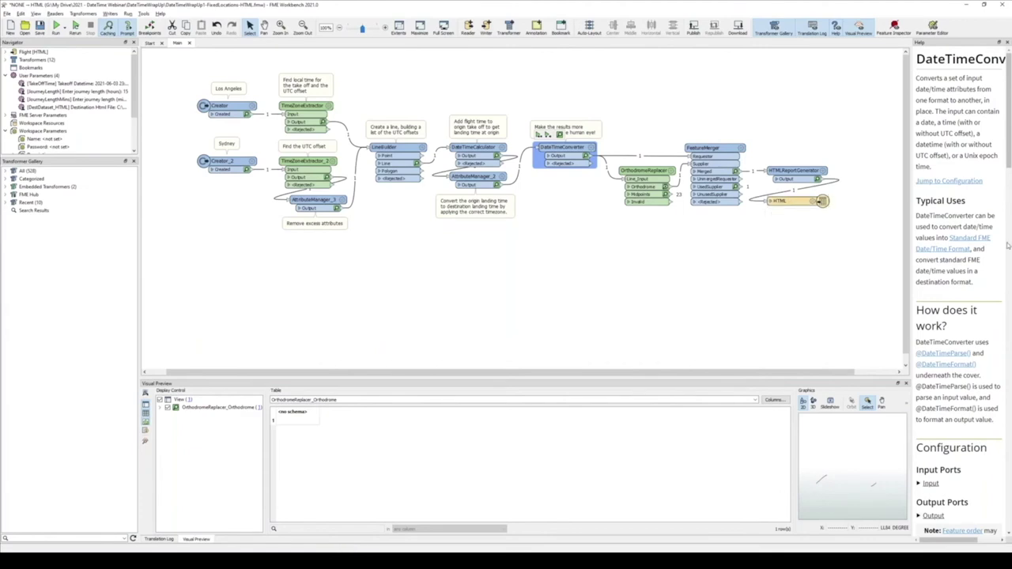
Step: Select the HTML writer, view the Flight Details page, then switch to FlightAware's American Airlines 73 page
{"action": "left_click", "coordinate": [822, 202]}
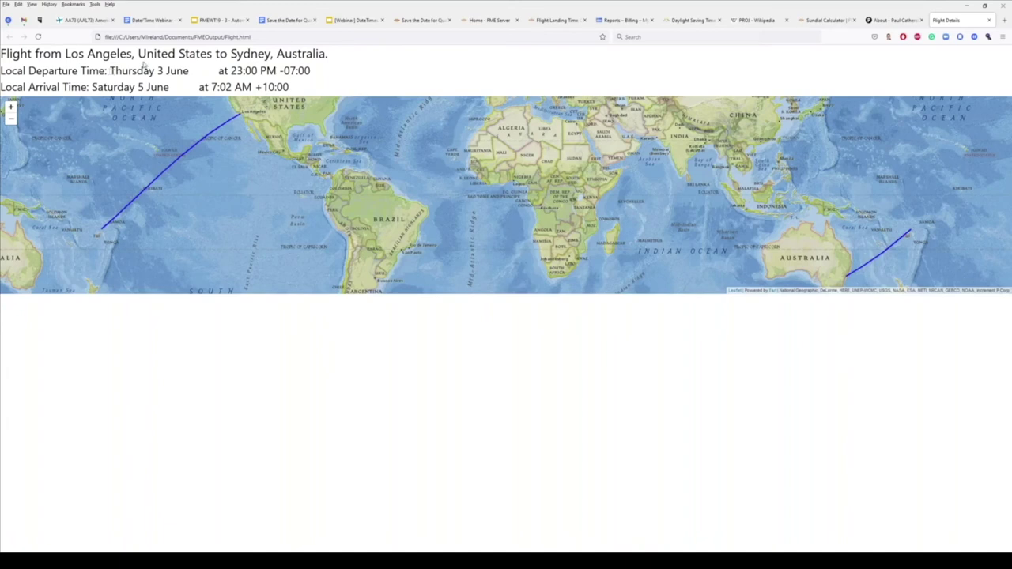
{"action": "left_click", "coordinate": [81, 22]}
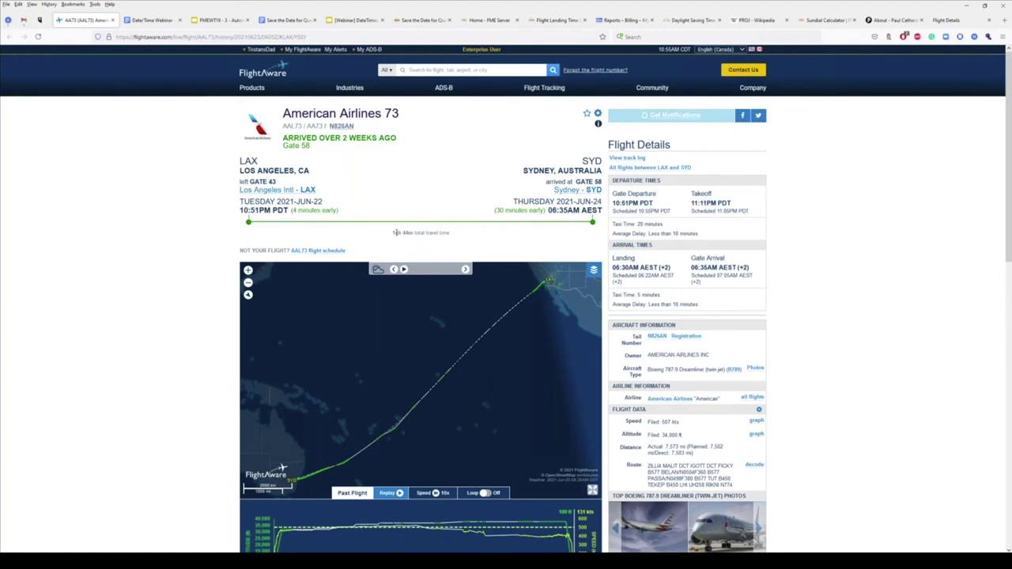
Step: Highlight FlightAware's 14h 44m travel time, then return to the Flight Details page
{"action": "left_click_drag", "start_coordinate": [394, 232], "coordinate": [412, 230]}
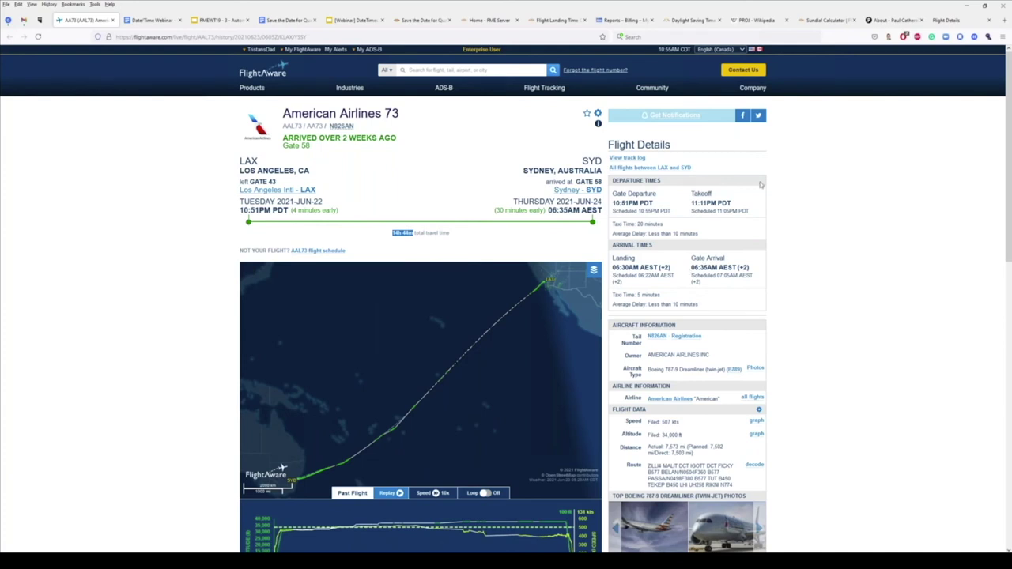
{"action": "left_click", "coordinate": [963, 21]}
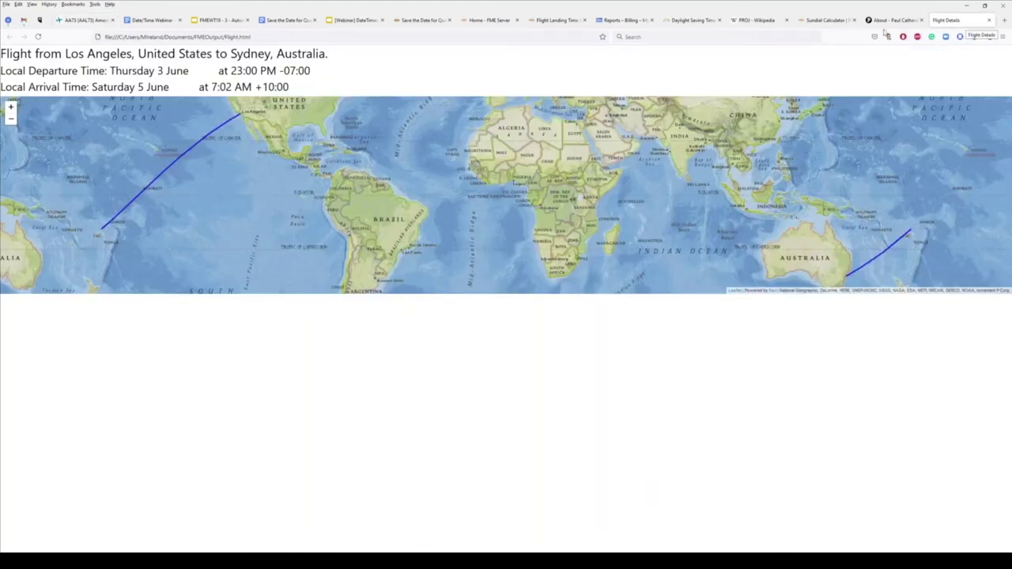
Step: Open the Flight Landing Time Calculator app, confirm the journey origin on the map, then present the slides
{"action": "left_click", "coordinate": [549, 21]}
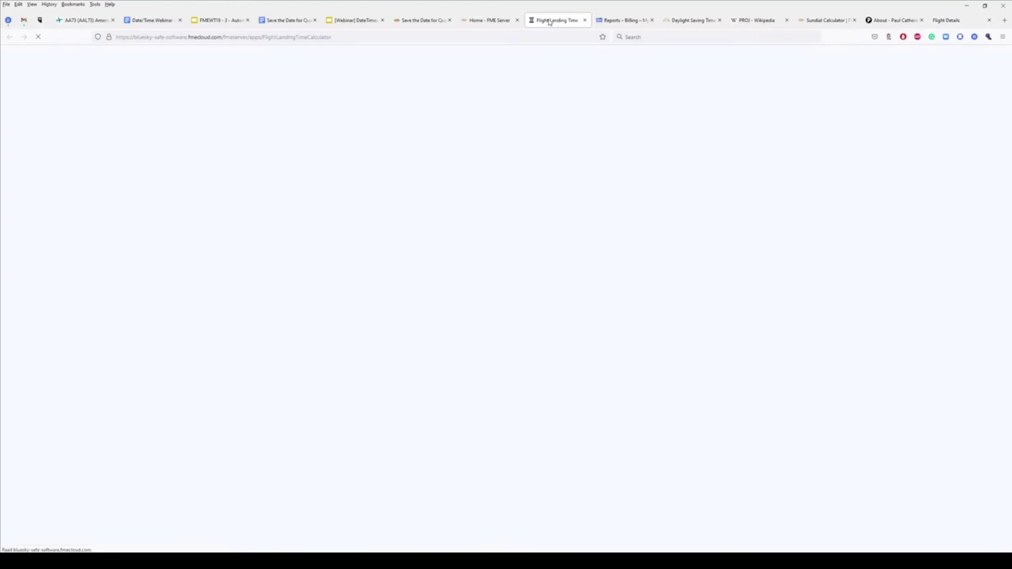
{"action": "left_click", "coordinate": [279, 37]}
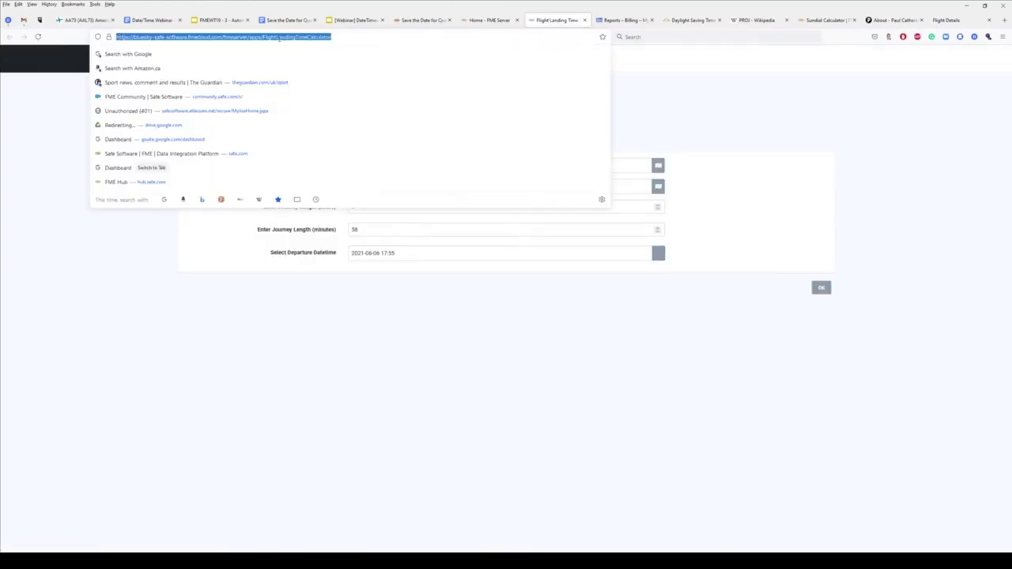
{"action": "left_click", "coordinate": [395, 386]}
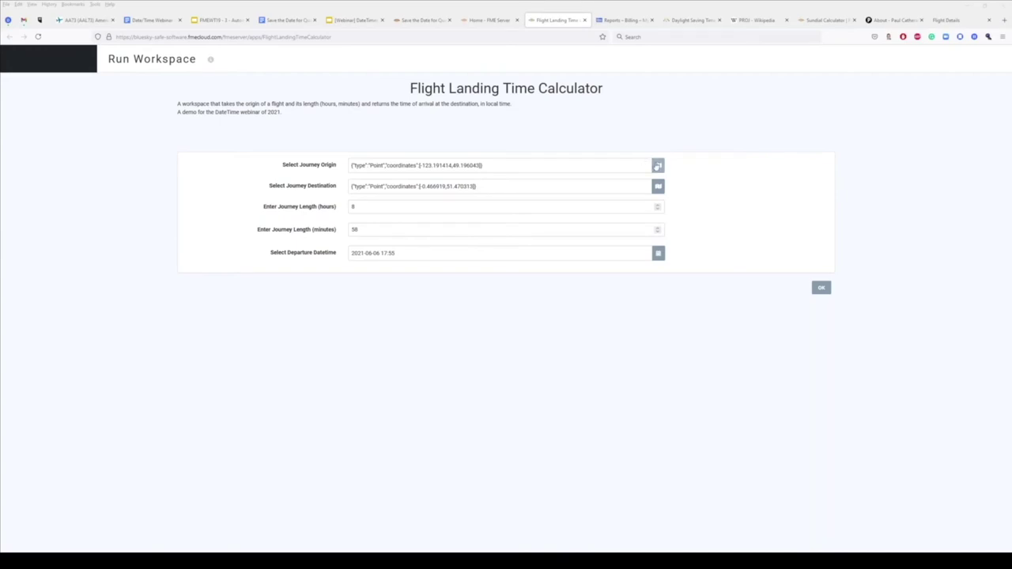
{"action": "left_click", "coordinate": [657, 167]}
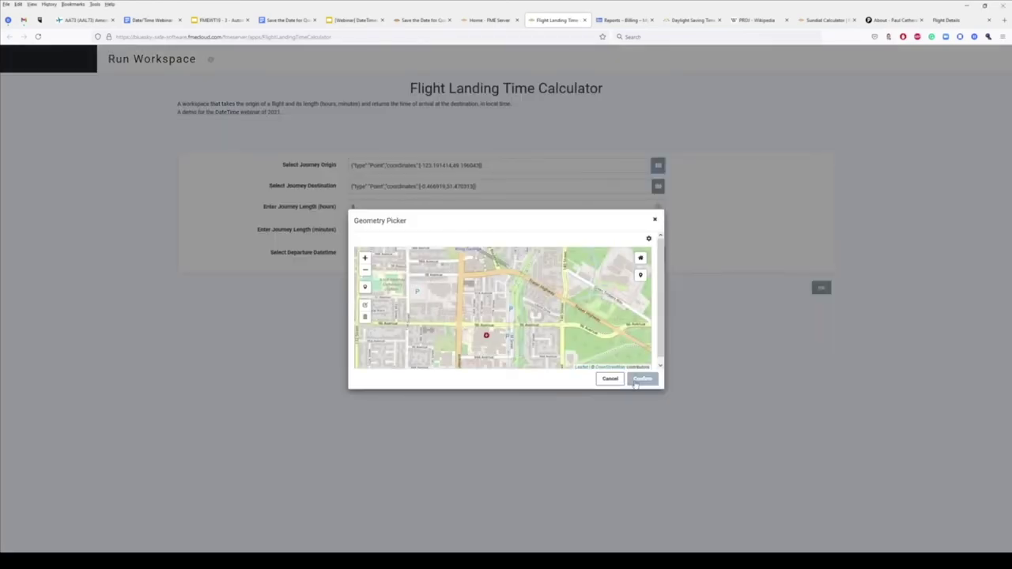
{"action": "left_click", "coordinate": [638, 381]}
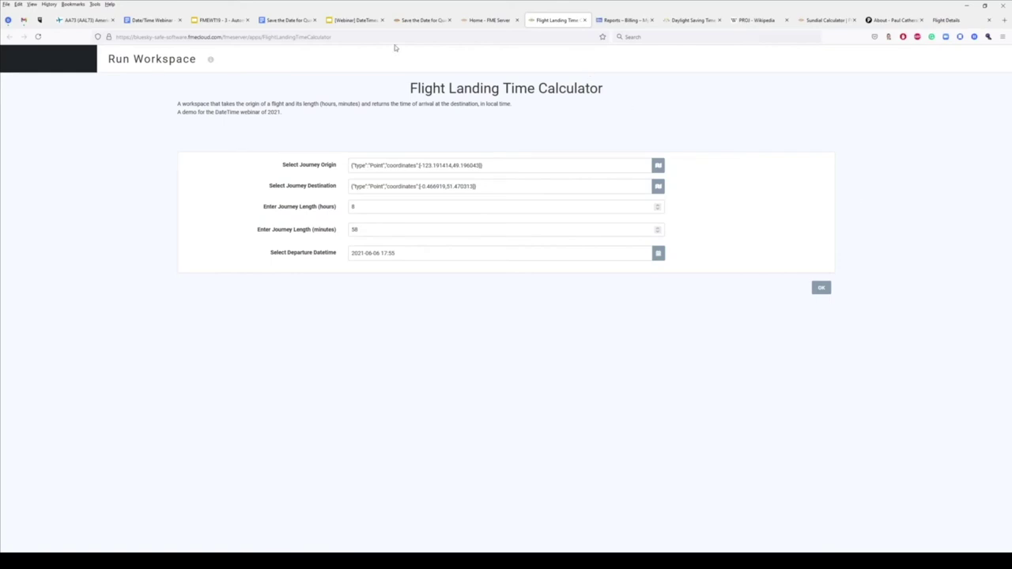
{"action": "left_click", "coordinate": [358, 21]}
{"action": "left_click", "coordinate": [917, 57]}
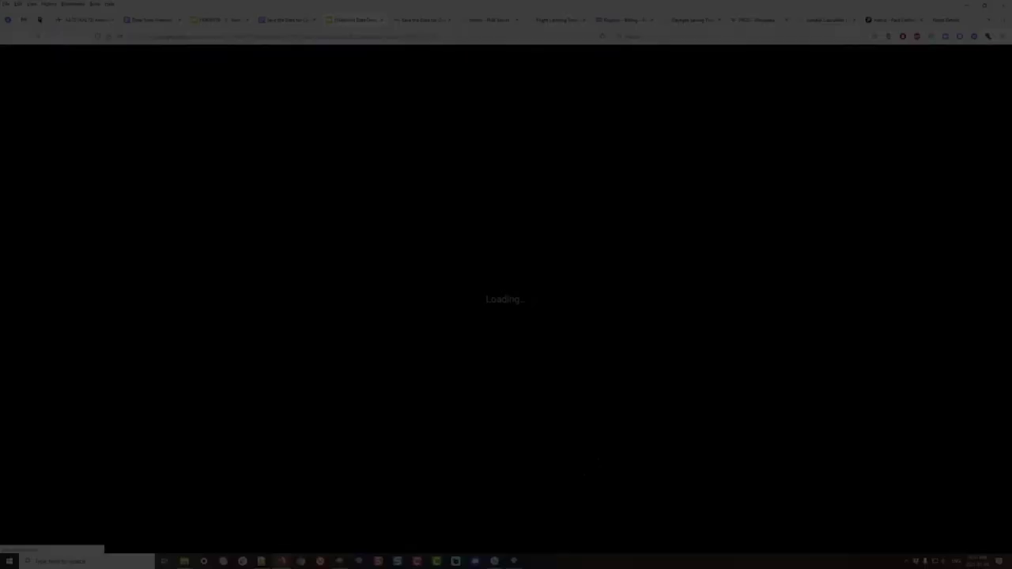